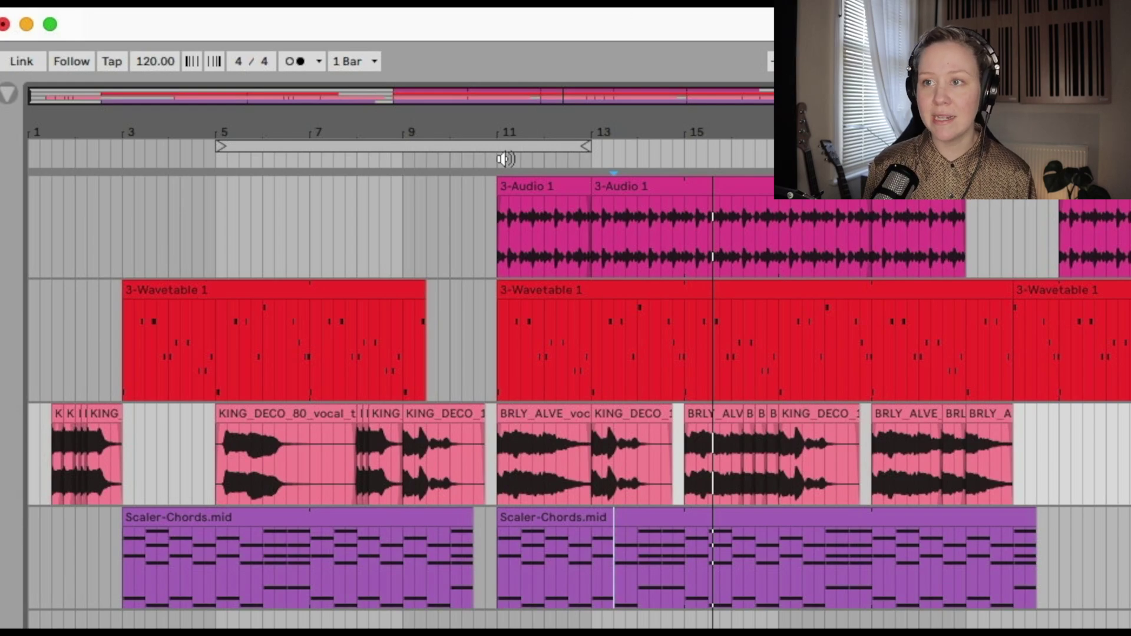
Step: Copy the drum clip at bar 11 to bar 5 on the same track, with the copy extended to 9.2.1
click(524, 188)
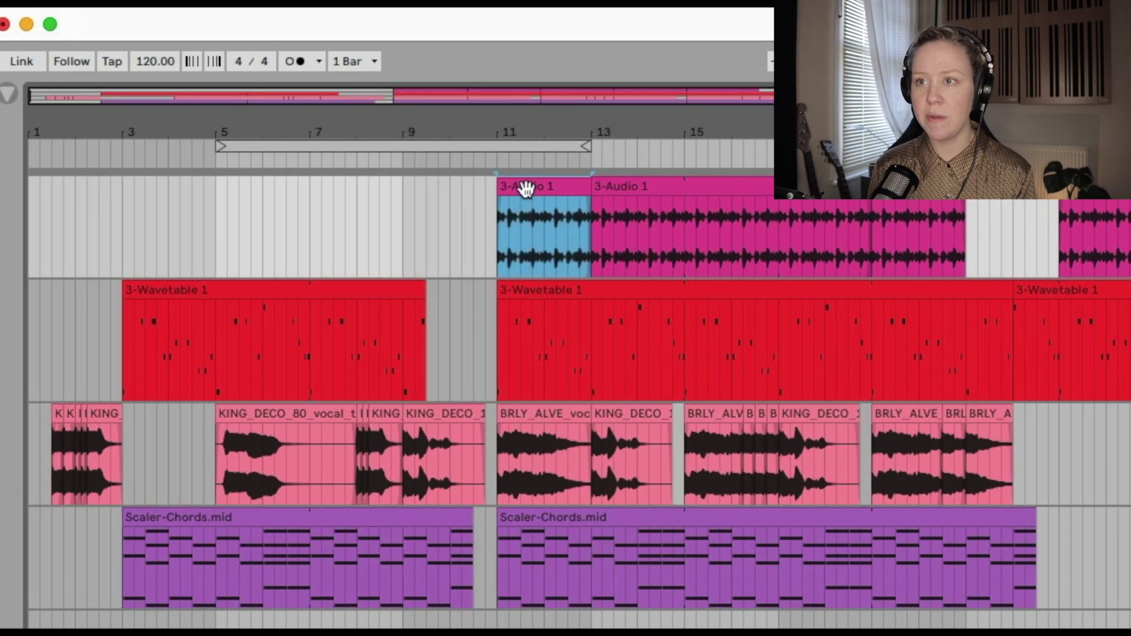
click(217, 238)
key(super+v)
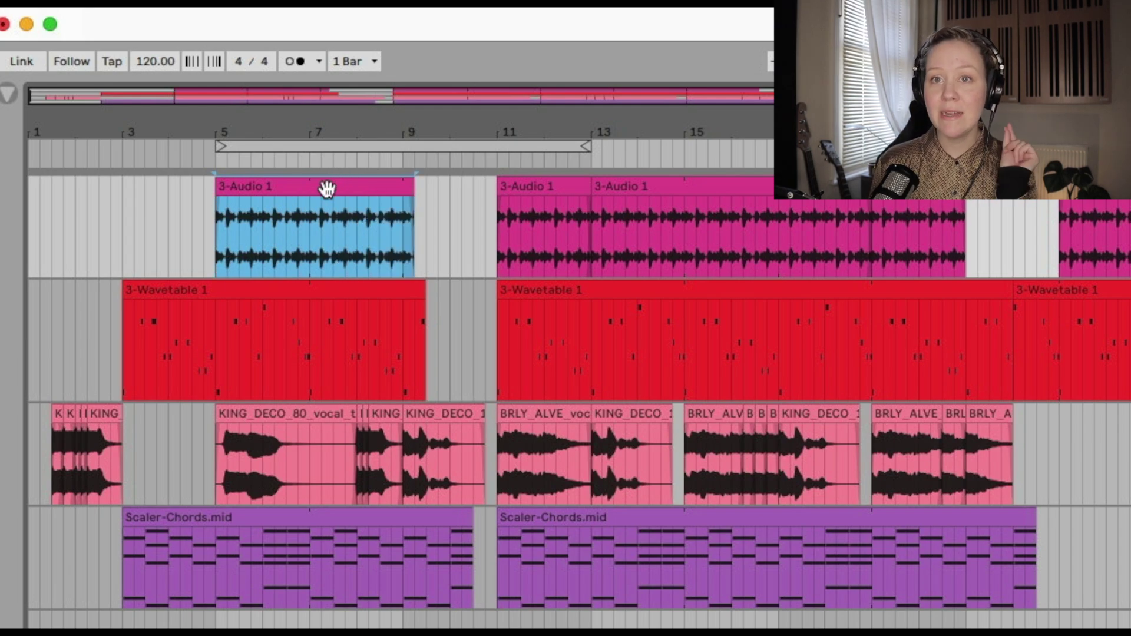
click(549, 188)
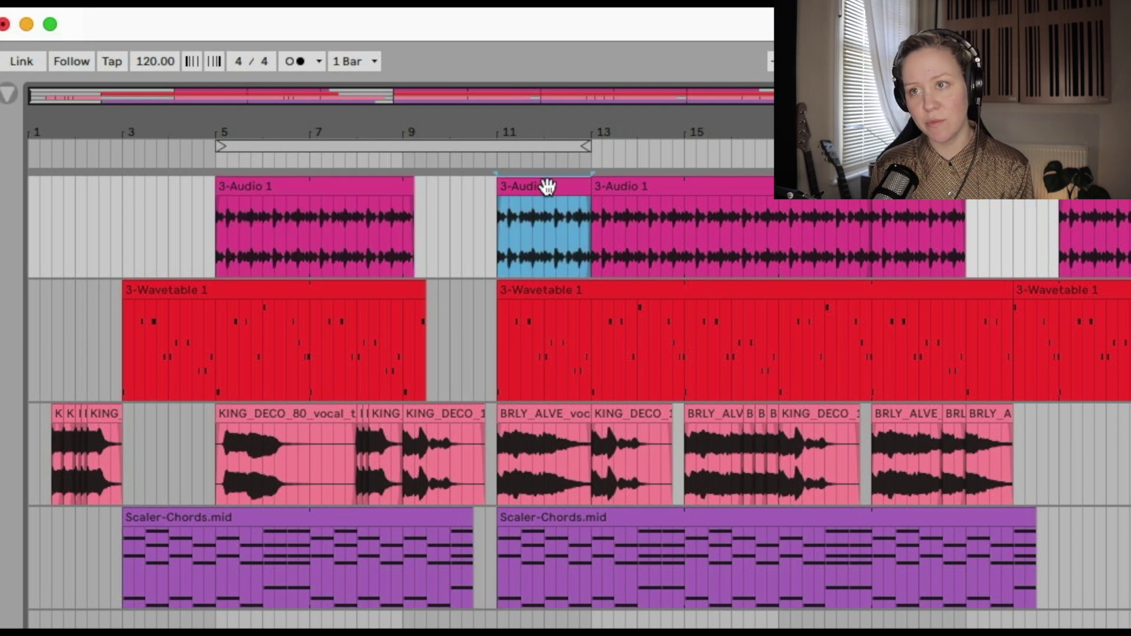
Step: Add a locator named "verse" at bar 5 and another named "chorus" at bar 11
right_click(217, 160)
click(240, 216)
text(ve)
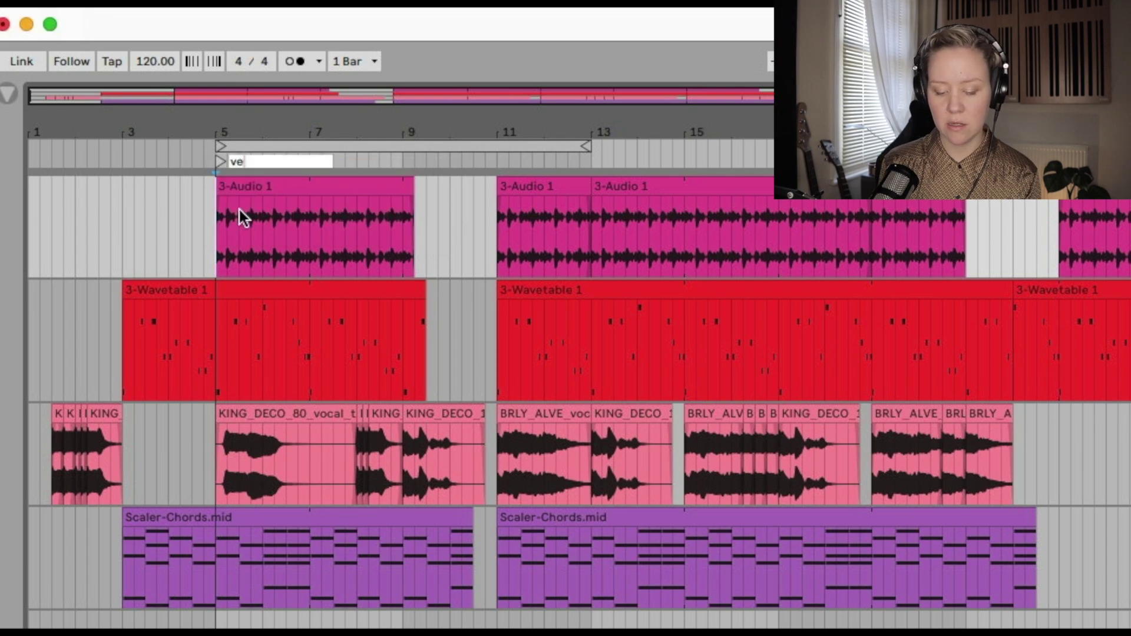
text(rse)
right_click(500, 160)
click(523, 215)
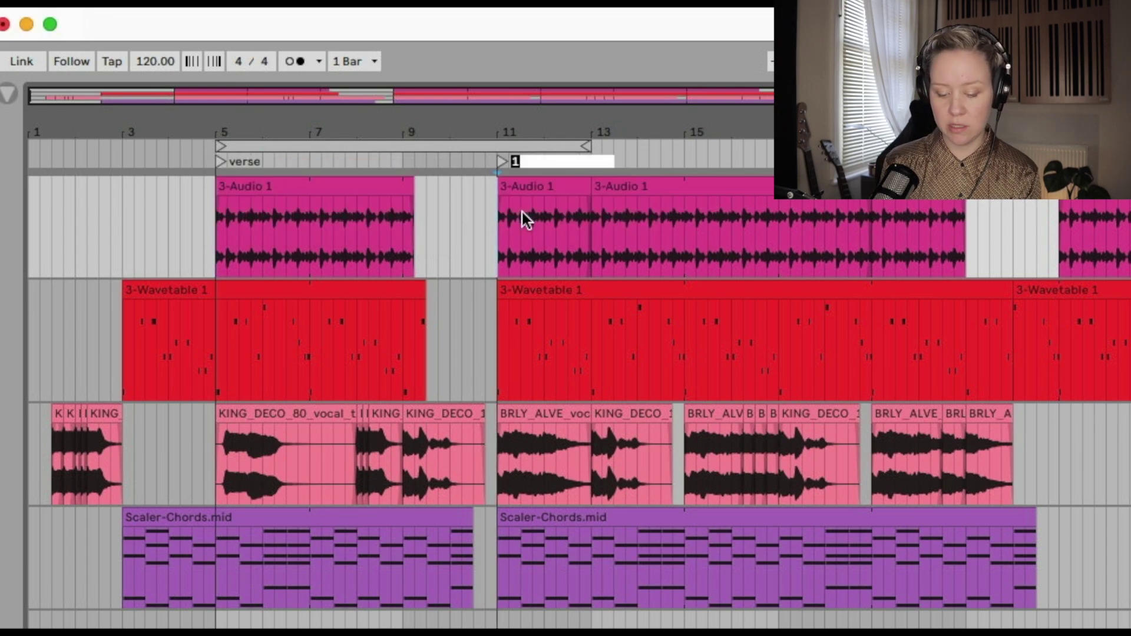
text(chorus)
key(Return)
Step: Enlarge the arrangement view around the verse drum clip and play it from bar 5
click(485, 283)
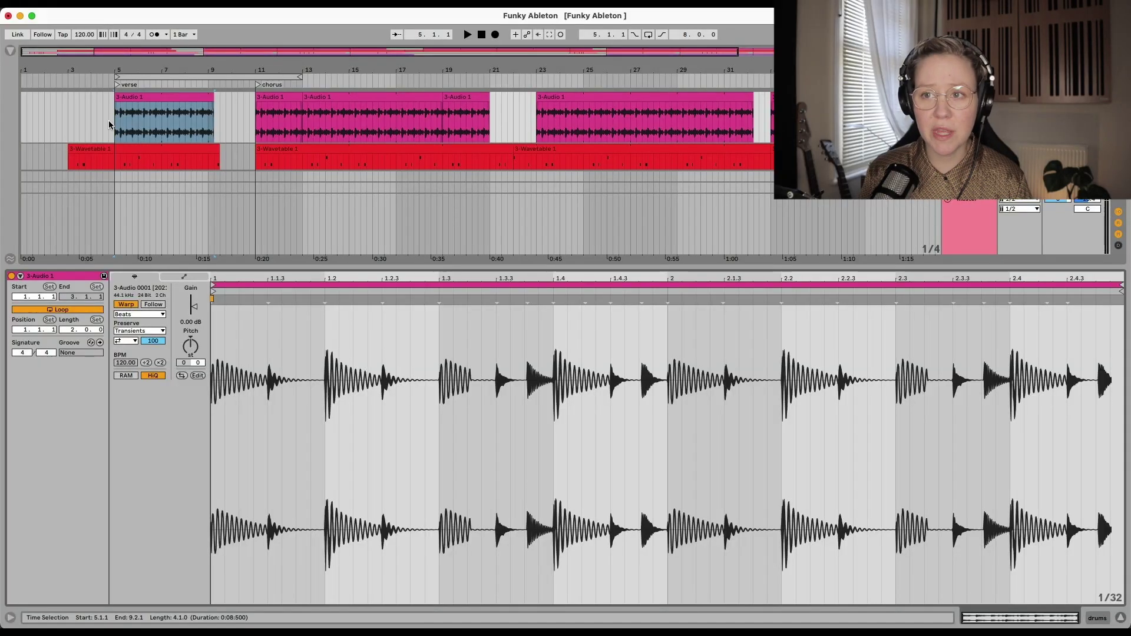
key(z)
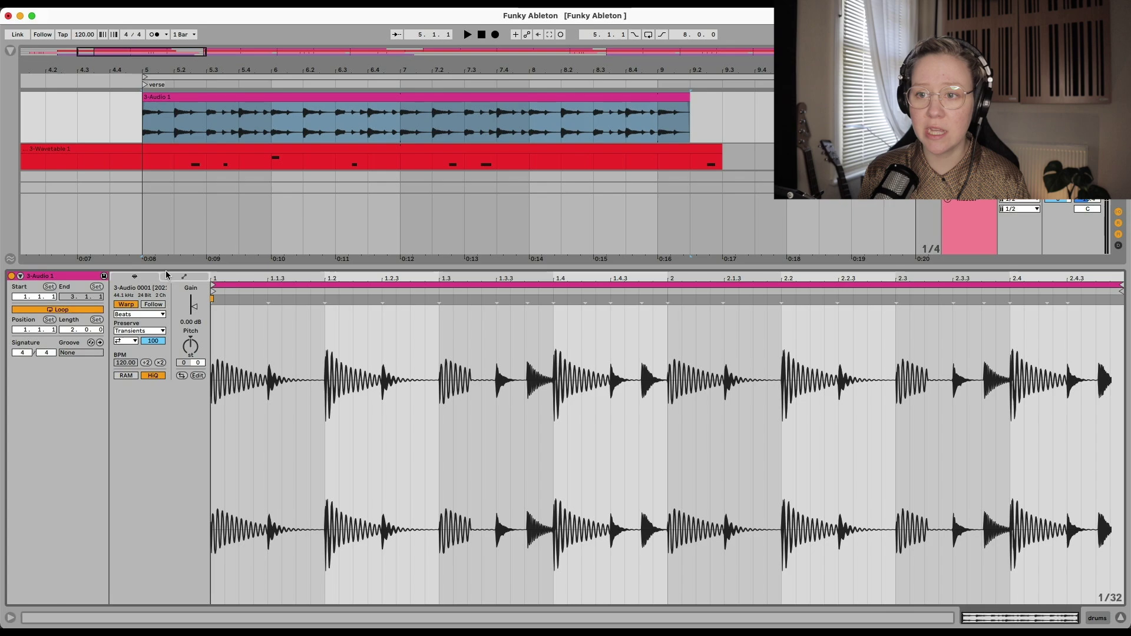
drag(168, 267, 168, 464)
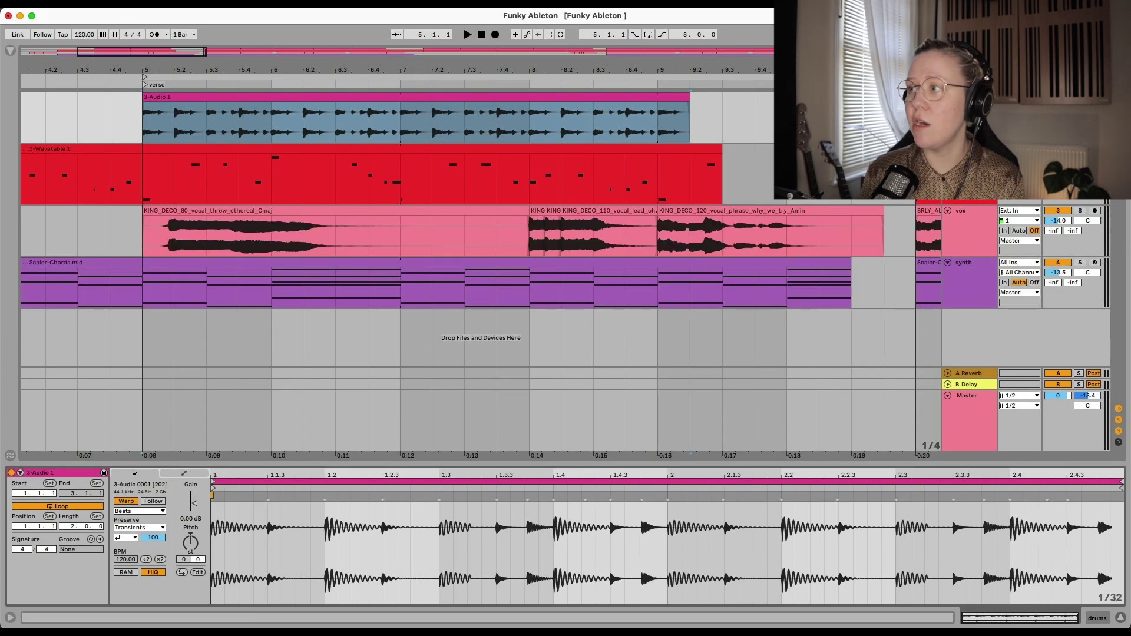
click(146, 160)
key(space)
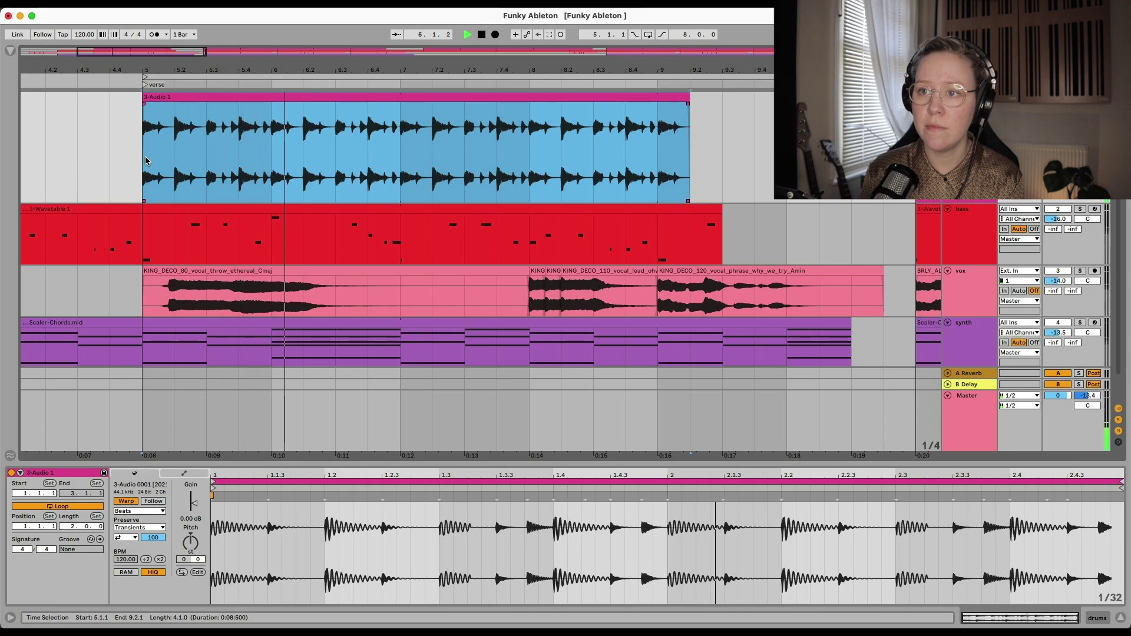
key(space)
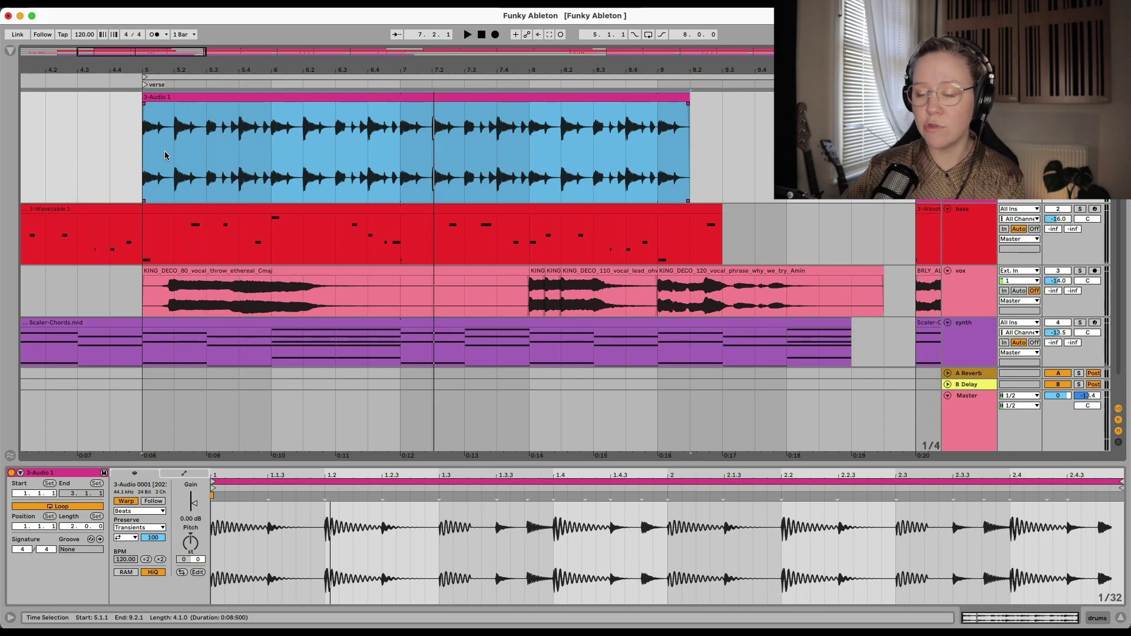
Step: Set the arrangement's fixed grid to 1/8
click(165, 155)
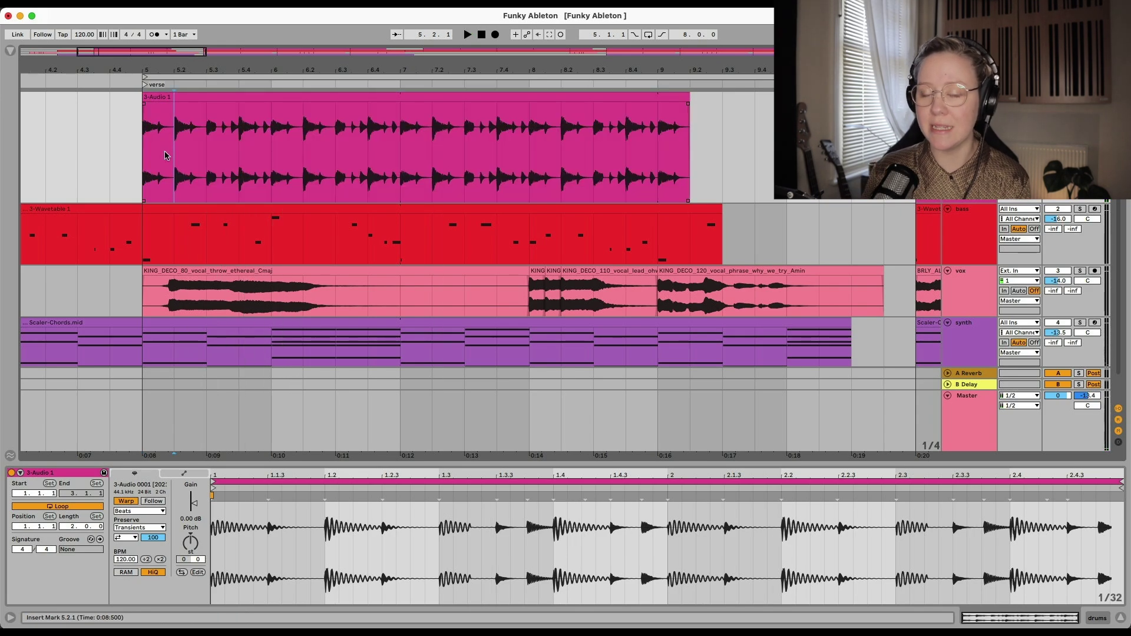
right_click(264, 158)
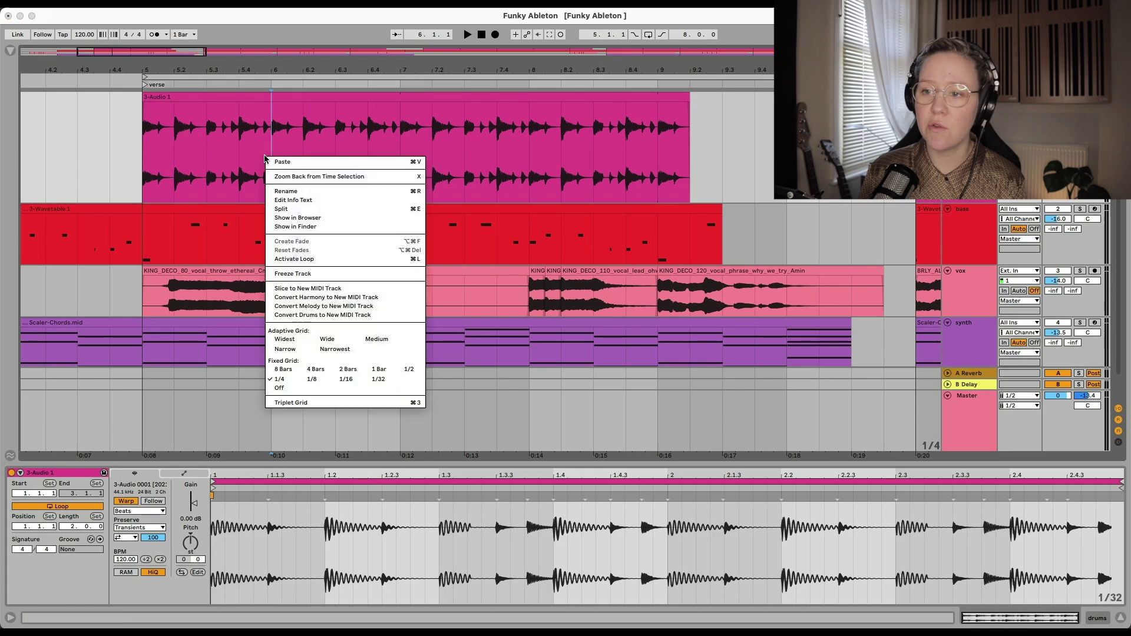
click(313, 379)
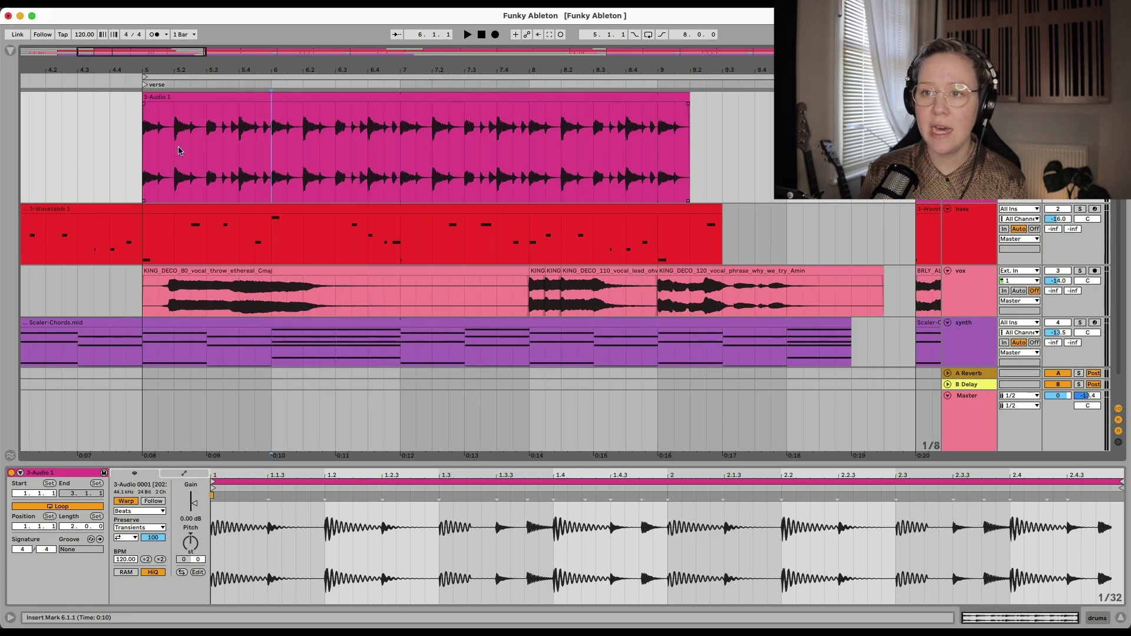
Step: Cut out the verse drum slice from 5.2.3 to 5.3.1 and move the slice at 5.4.3 into the gap
drag(190, 150, 202, 151)
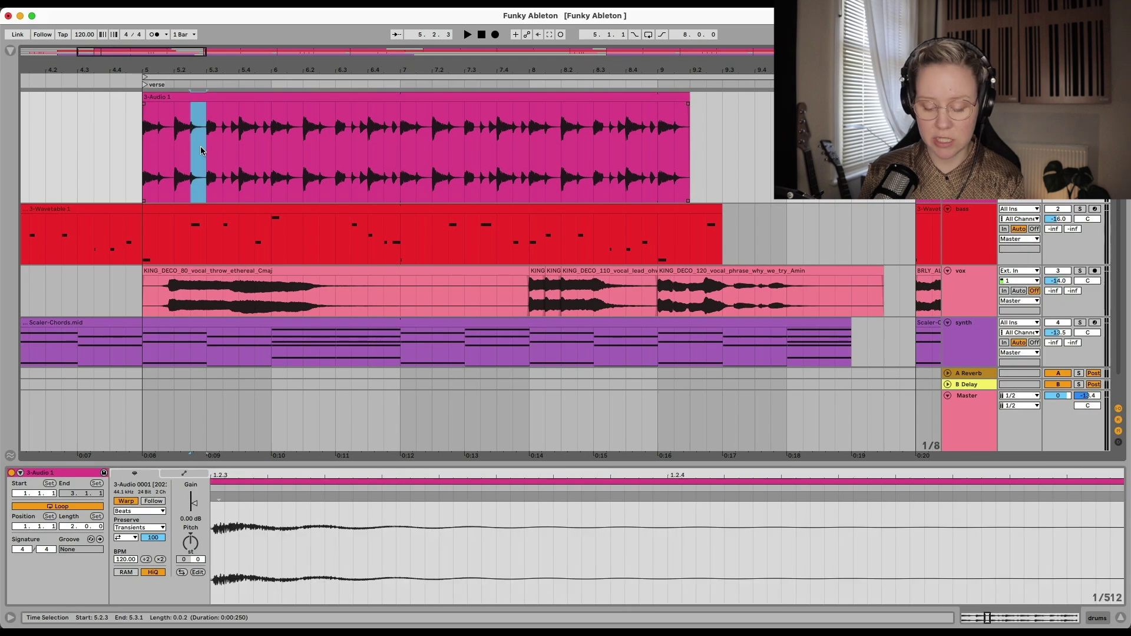
key(super+e)
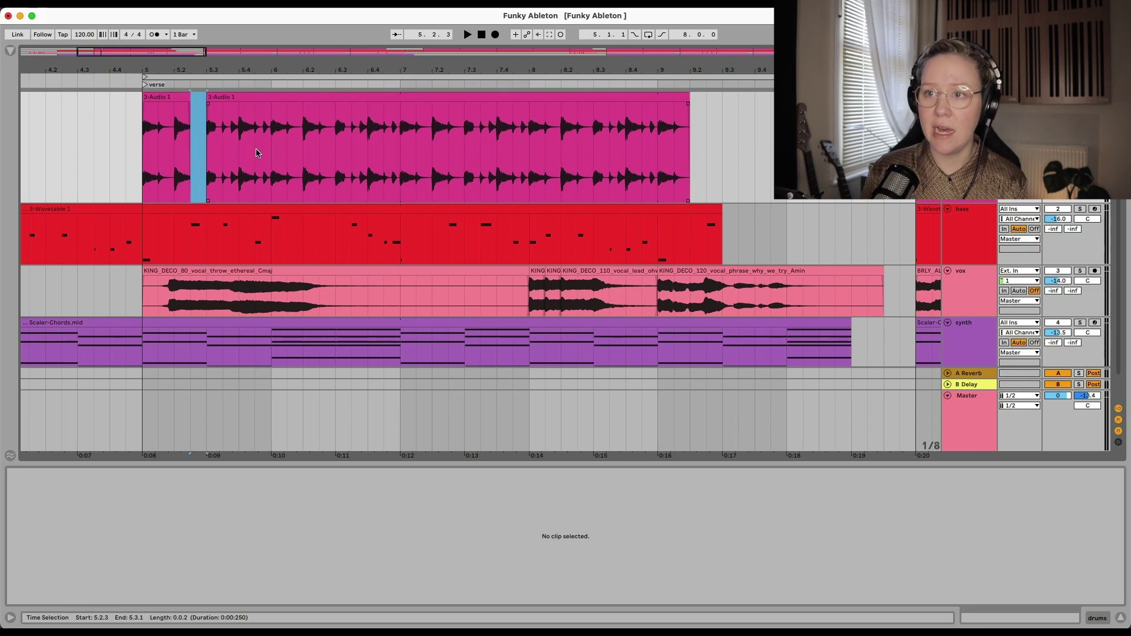
drag(198, 152, 262, 151)
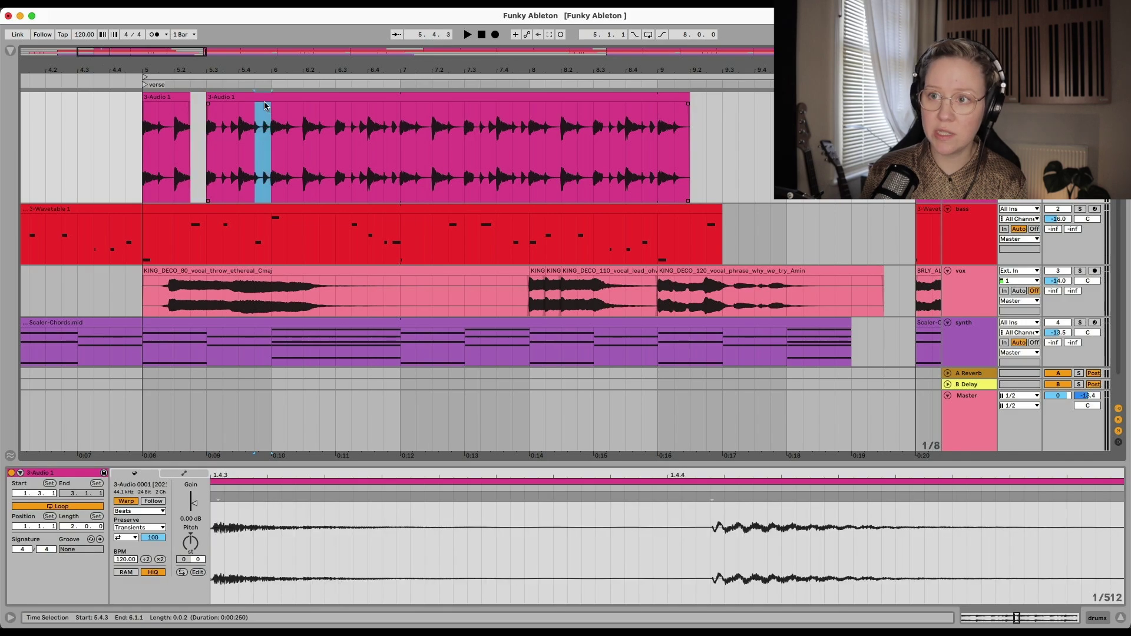
drag(264, 107, 193, 113)
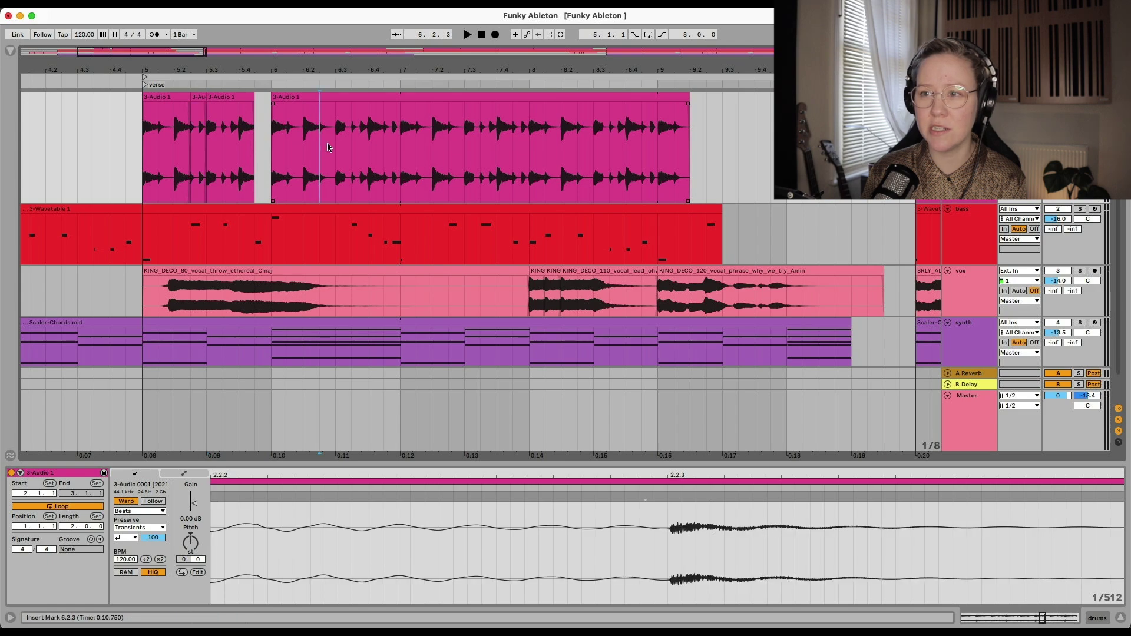
Step: Move the drum slice at 6.2.3 to 6.1.3 and cut out the slice from 6.3.3 to 6.4.1
click(327, 128)
drag(327, 95, 296, 118)
click(358, 148)
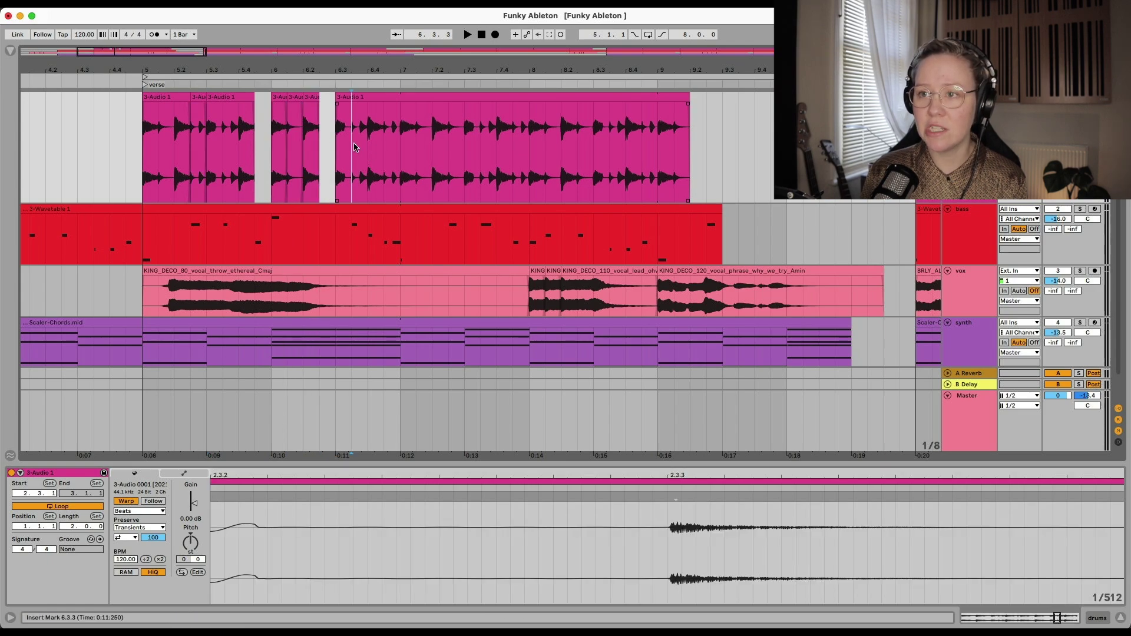
key(super+e)
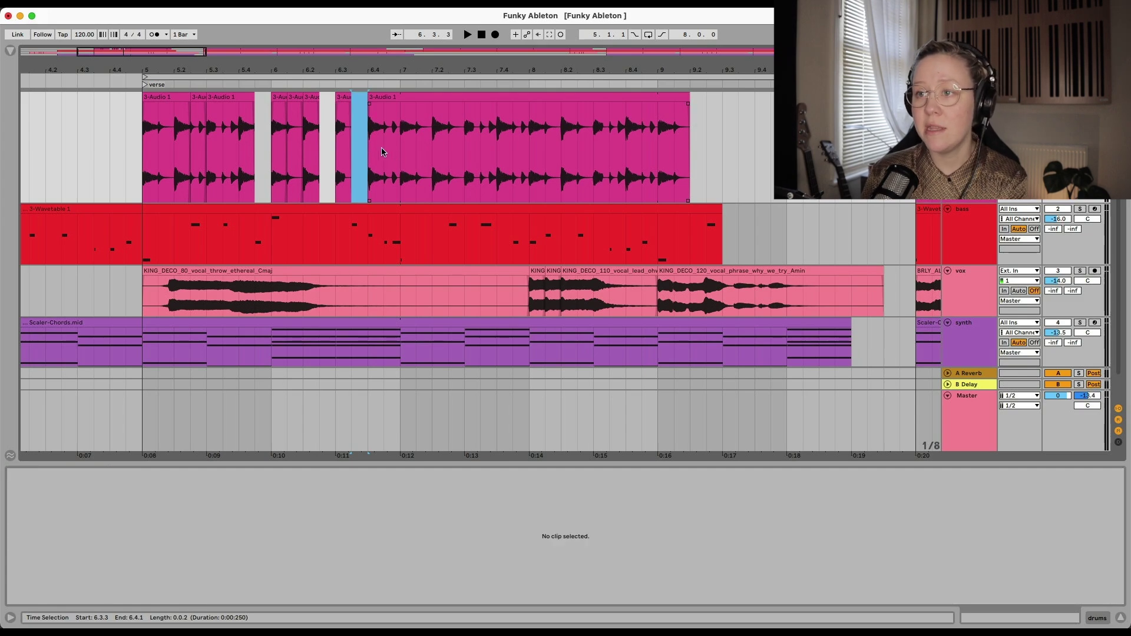
Step: Play the edited verse drums from bar 5 and consolidate bars 5 to 7 into one looped clip
click(142, 145)
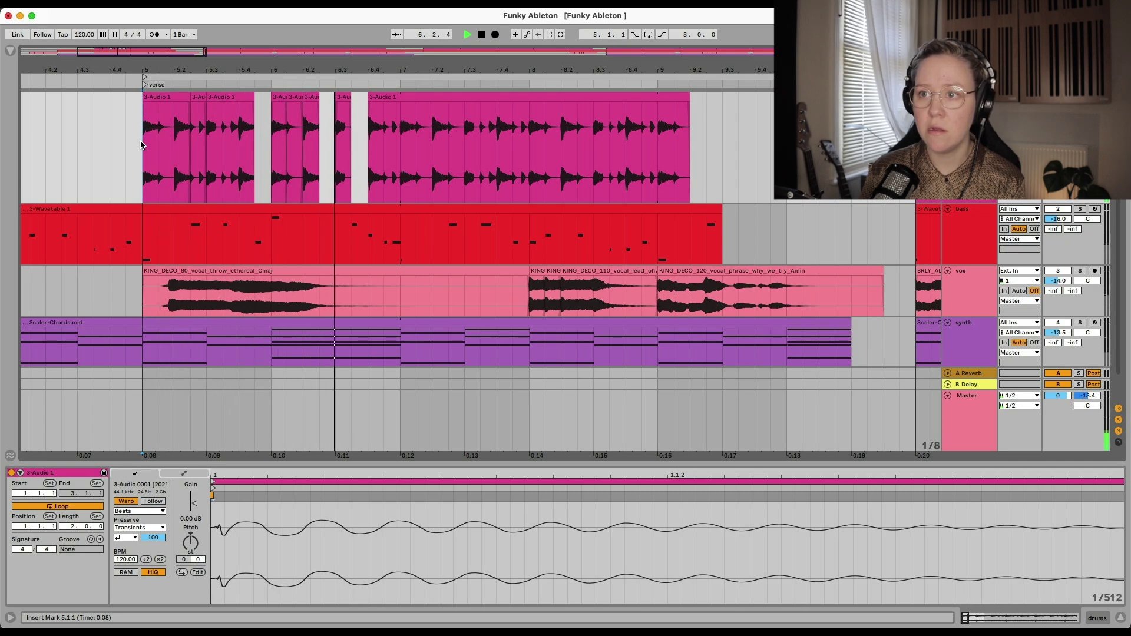
key(space)
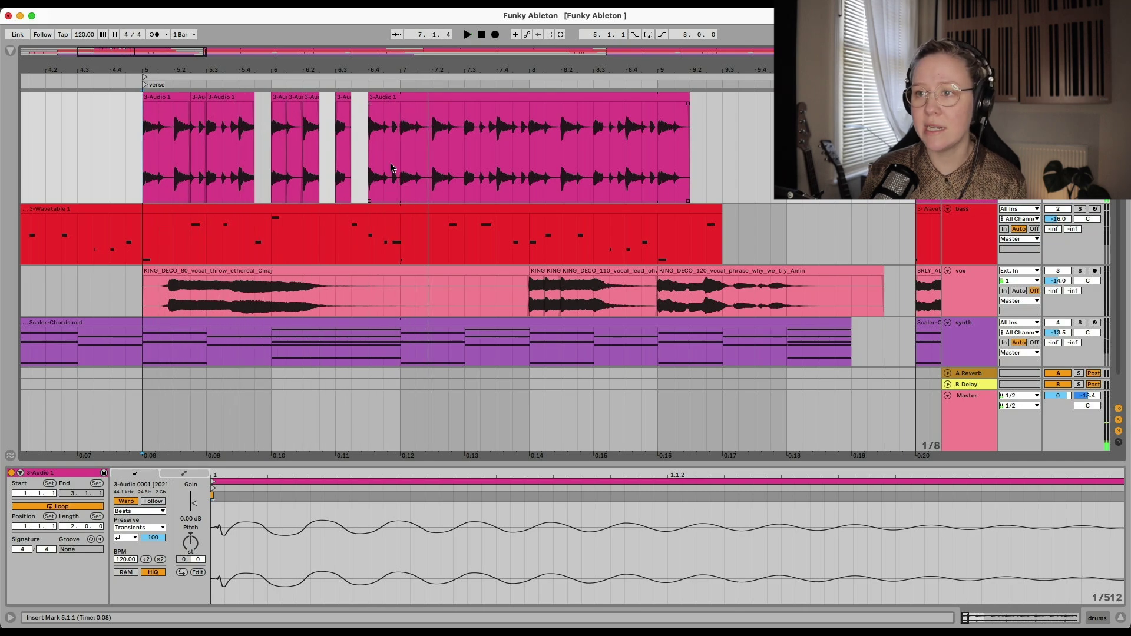
drag(396, 155, 139, 147)
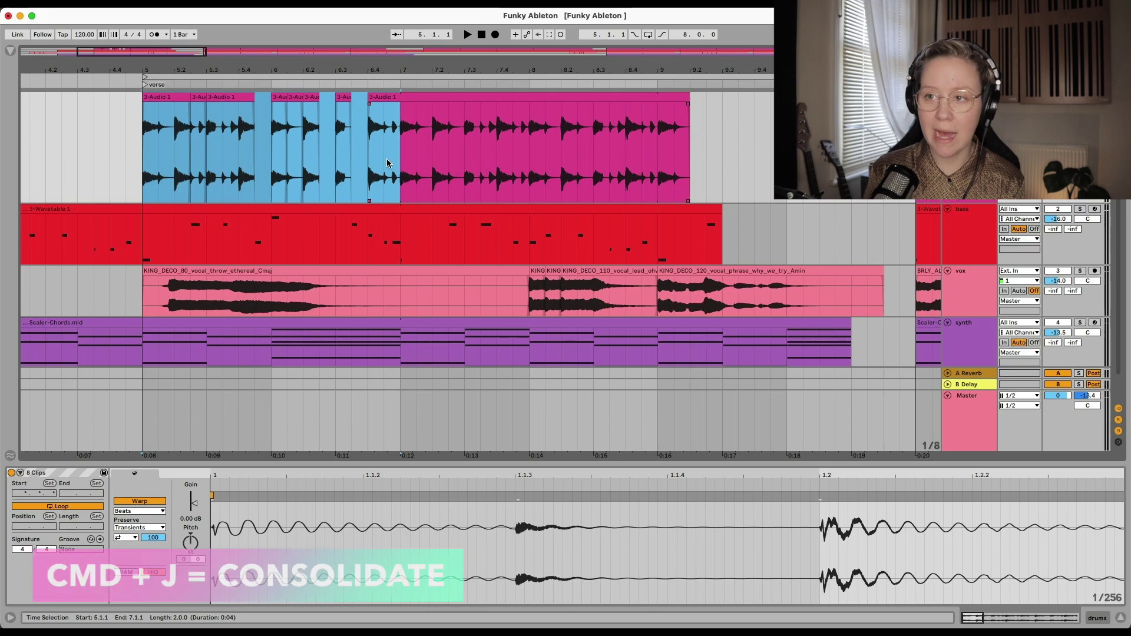
key(super+j)
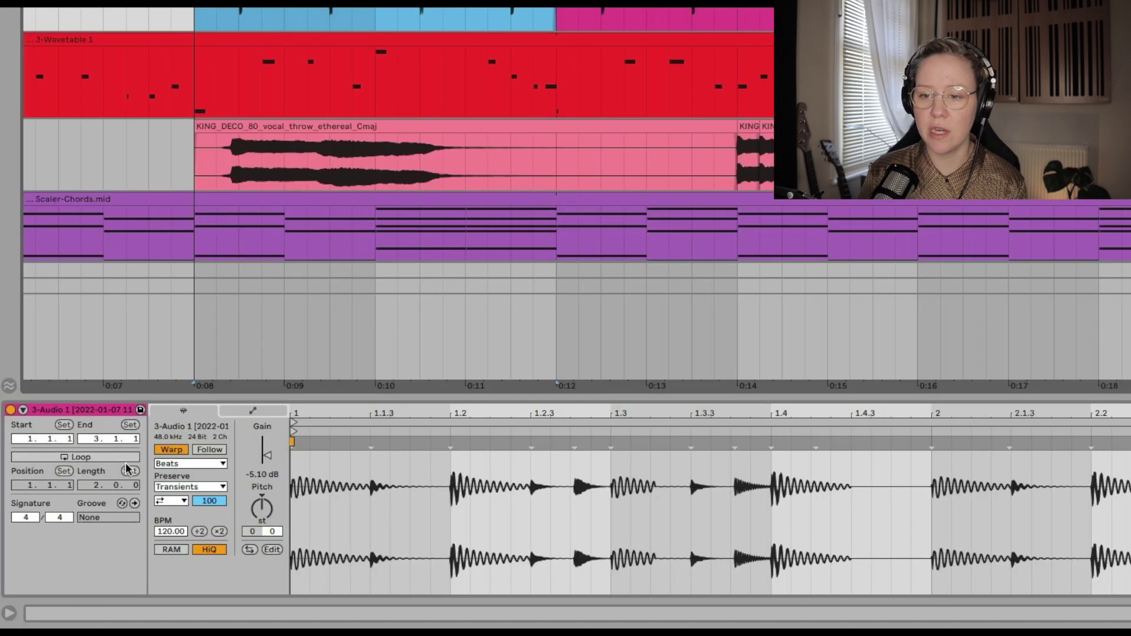
click(103, 458)
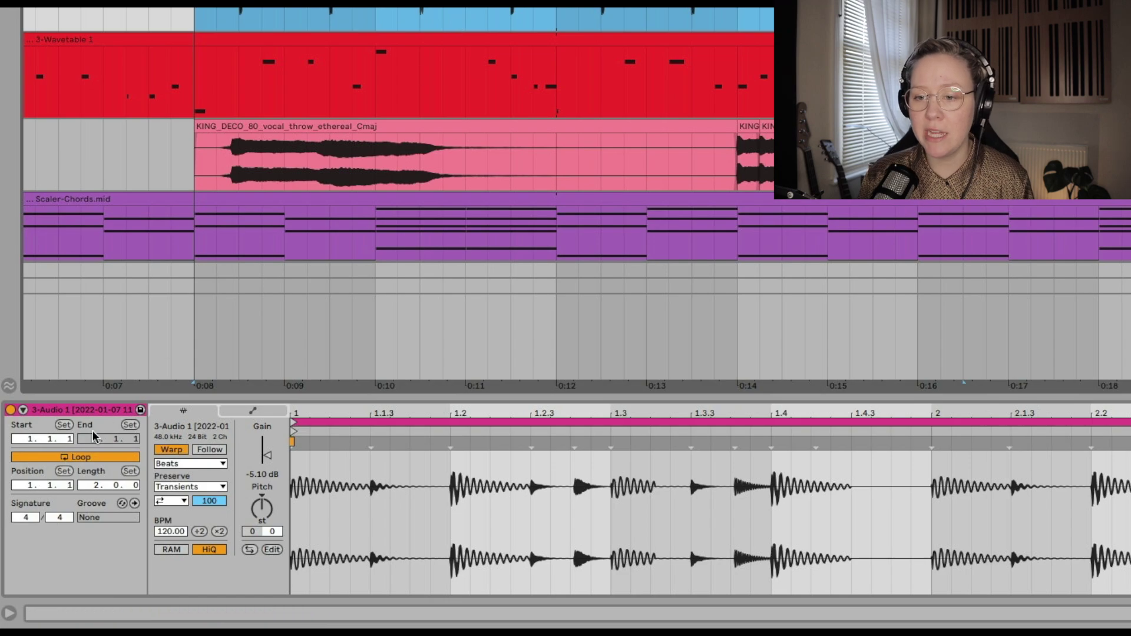
Step: Try the consolidated drum clip at -6 semitones in Complex Pro mode with formants at 14.84, and restore Beats warping with pitch at 0
drag(261, 508, 261, 531)
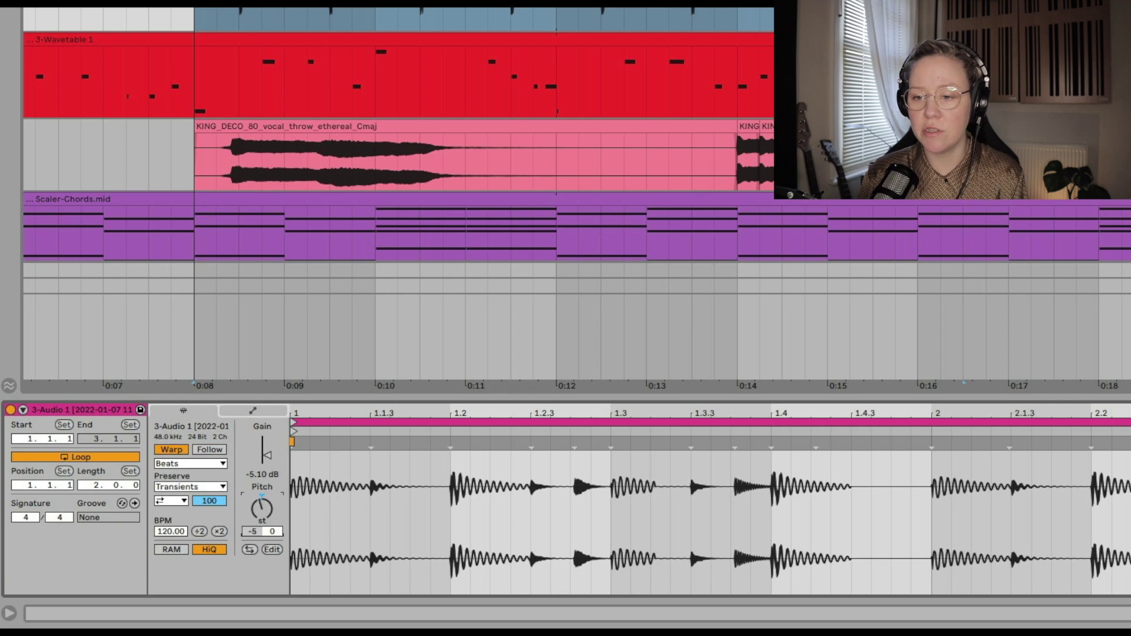
mouse_move(262, 506)
mouse_down()
mouse_move(263, 521)
mouse_move(263, 506)
mouse_up()
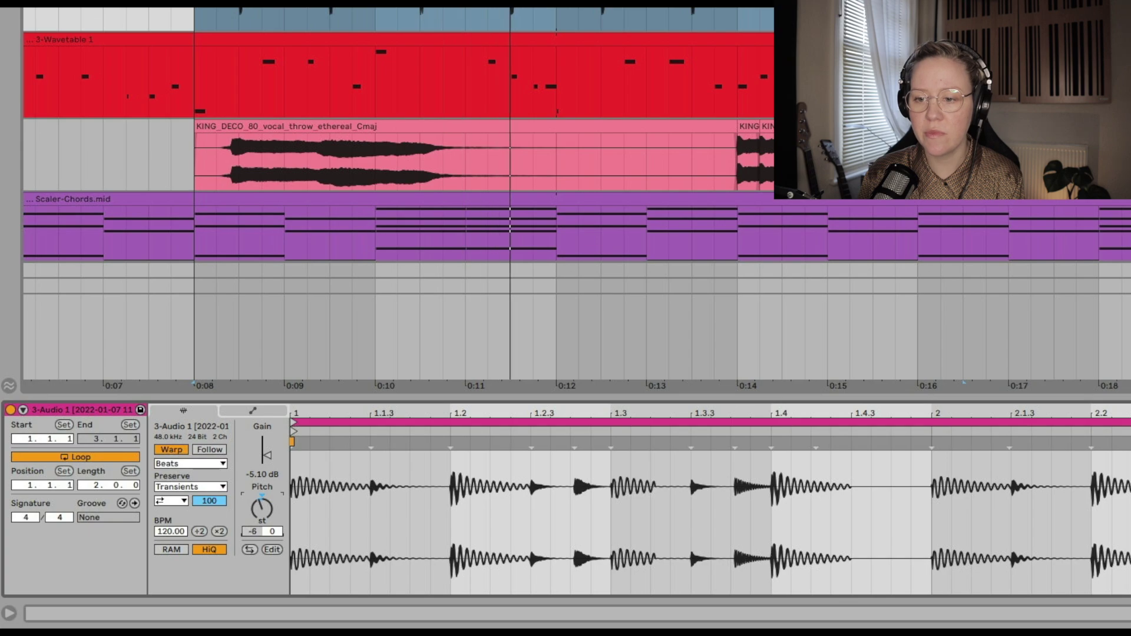
click(203, 466)
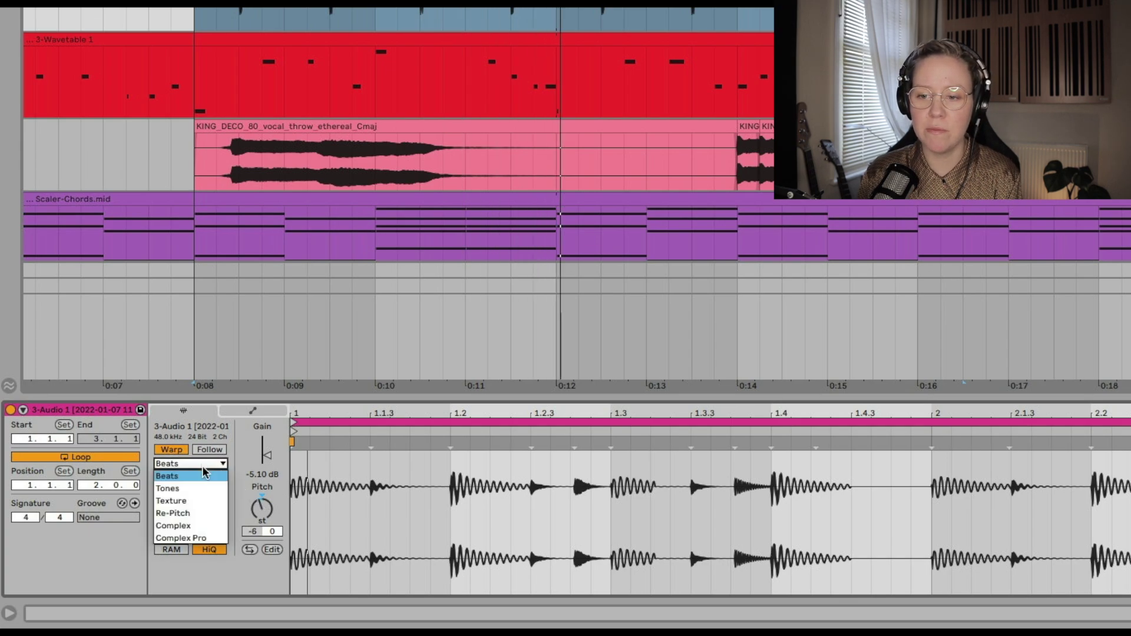
click(215, 538)
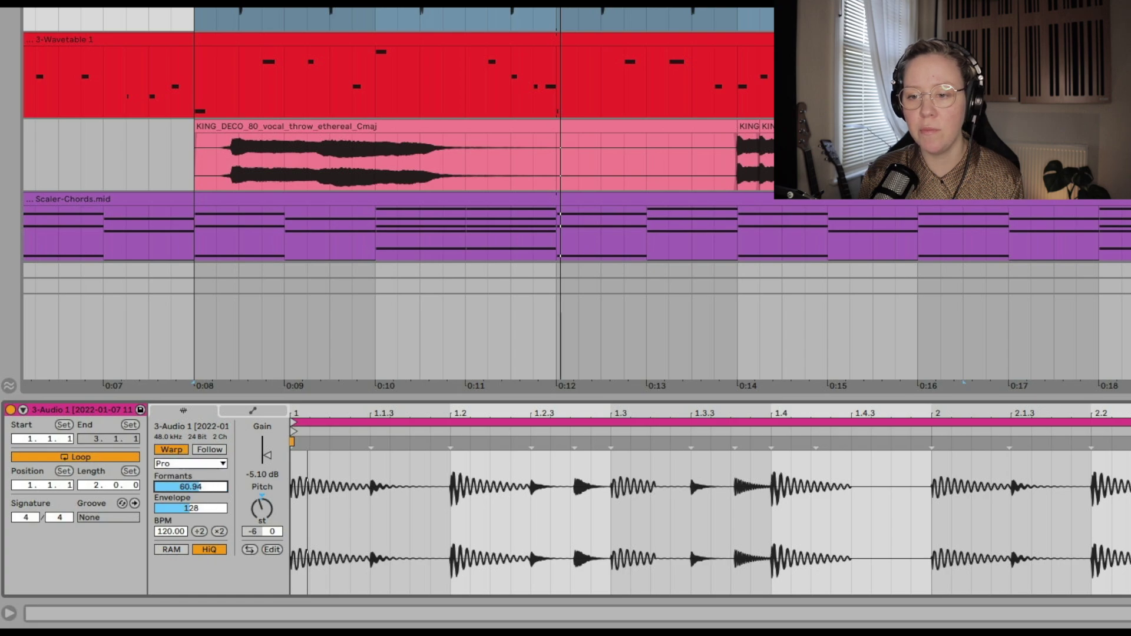
drag(190, 487, 190, 512)
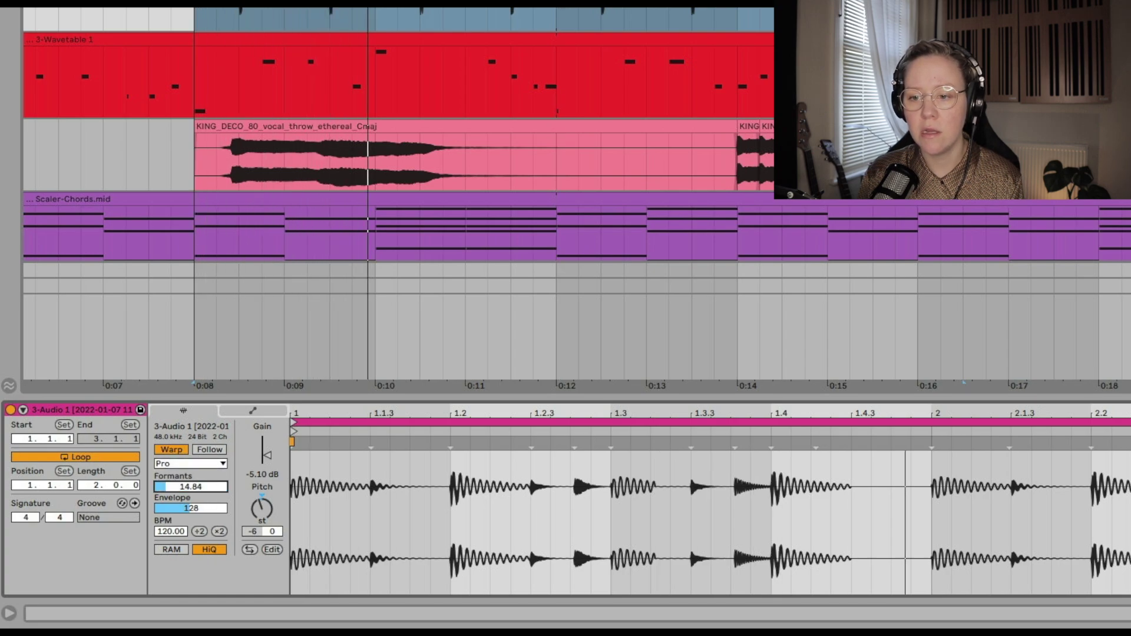
click(190, 463)
click(190, 477)
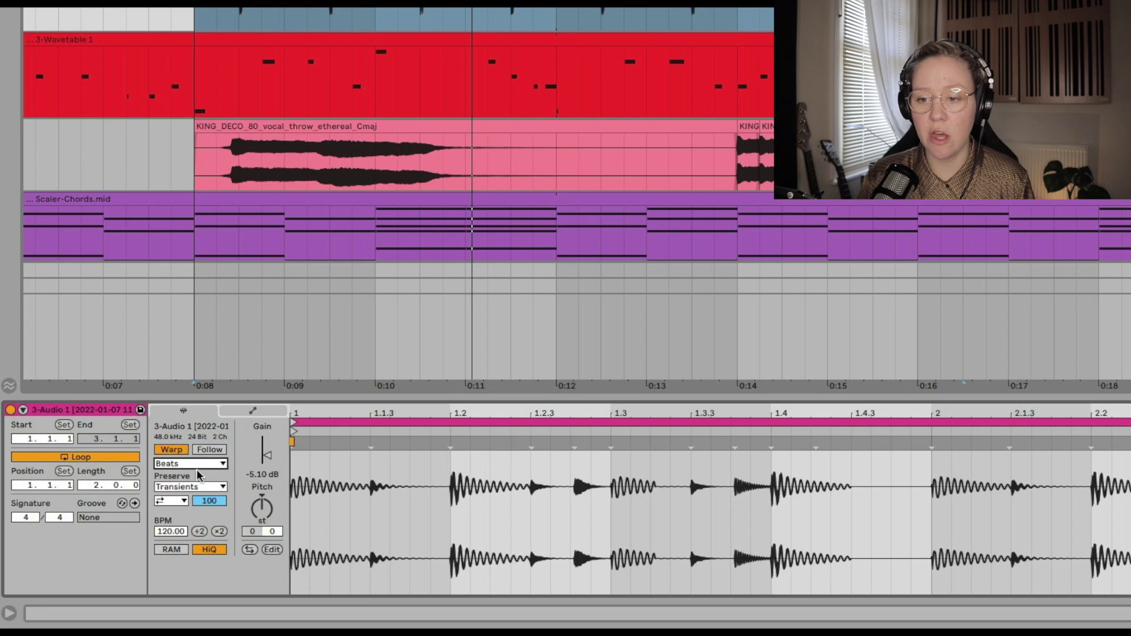
Step: Turn off transient looping for the drum clip's Beats warp mode and set its transient envelope to 50
click(184, 501)
click(176, 463)
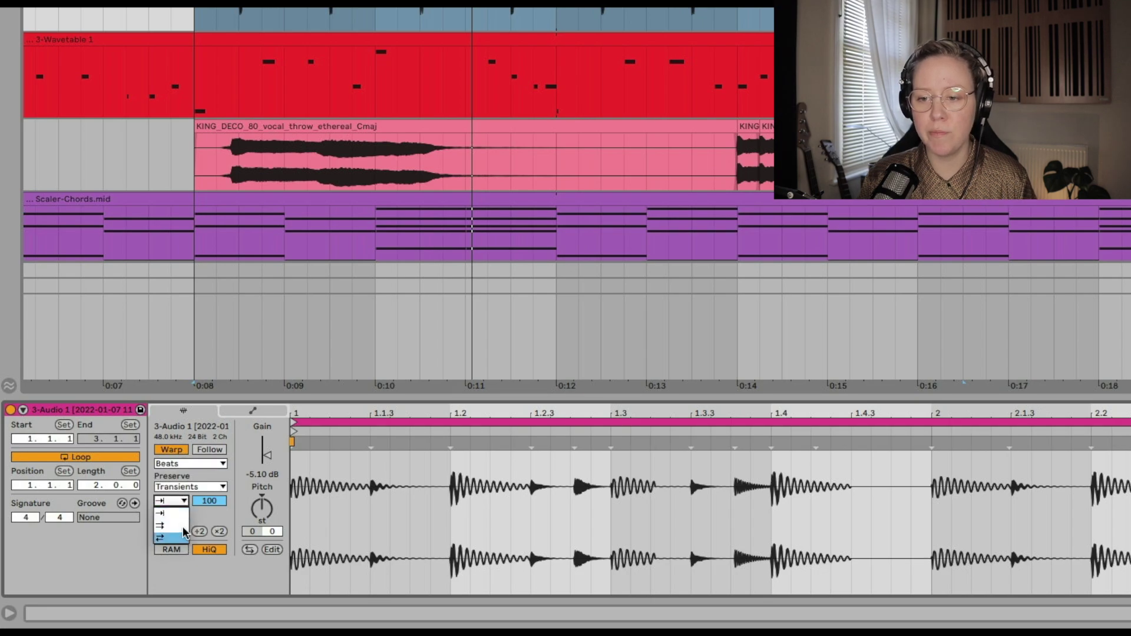
click(171, 513)
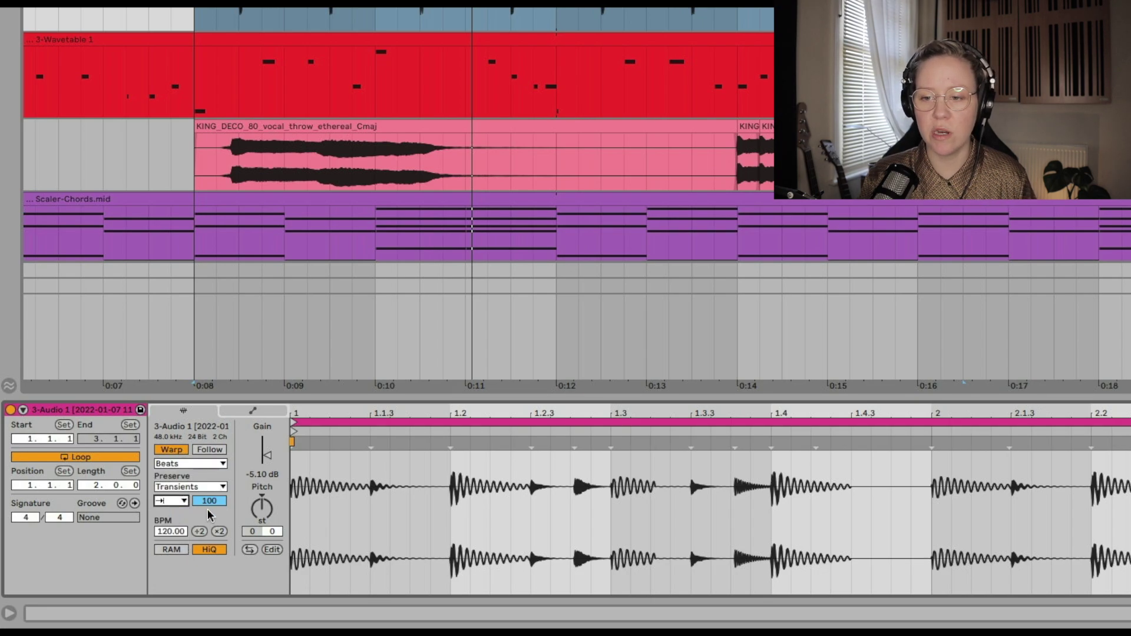
text(54)
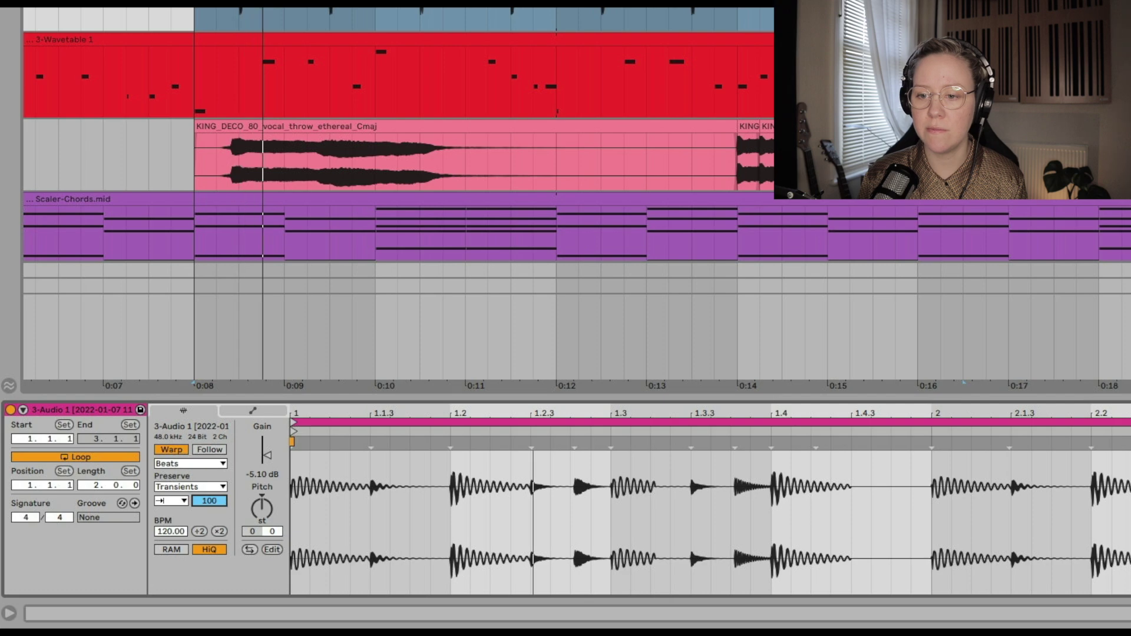
text(5232)
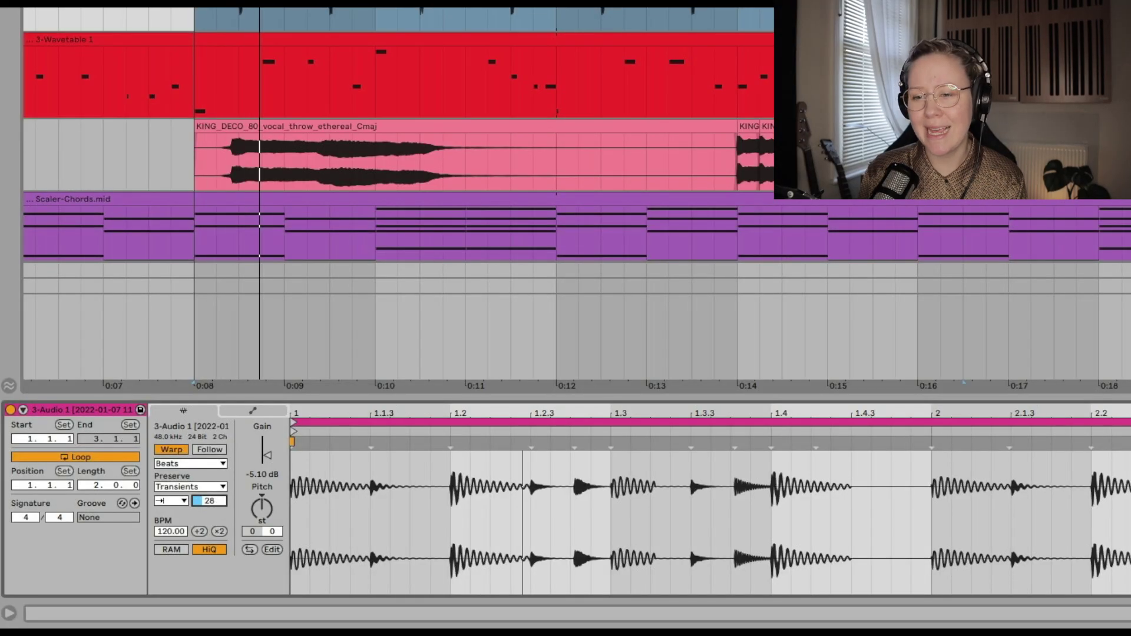
text(32)
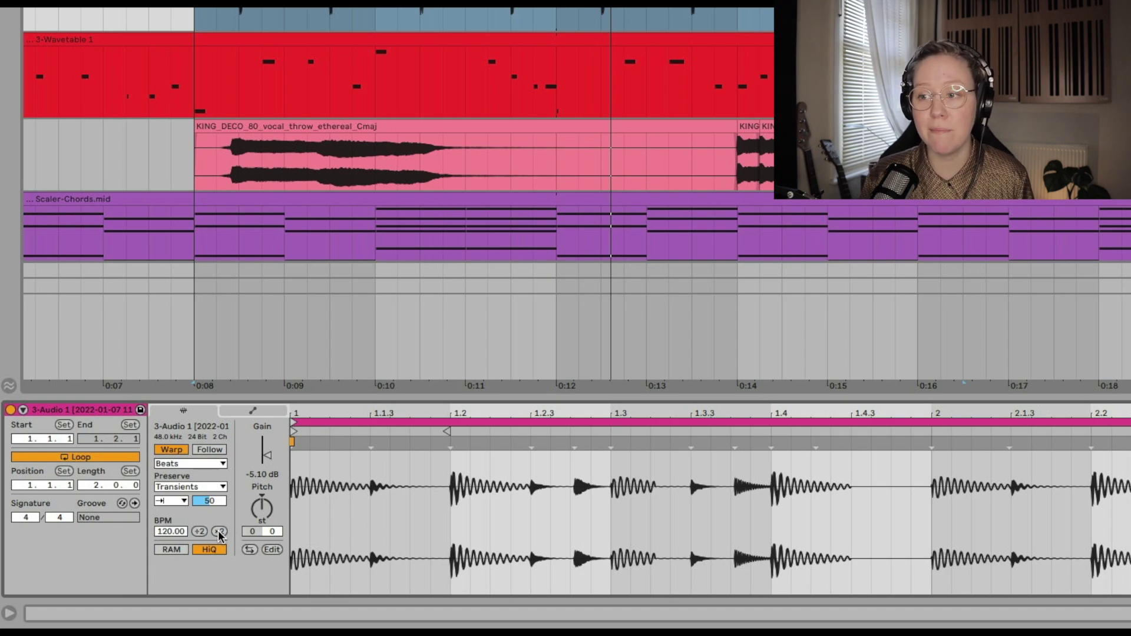
Step: Double the consolidated drum clip's BPM to 240 to give the verse a half-time beat, and play it
scroll(441, 243, down, 3)
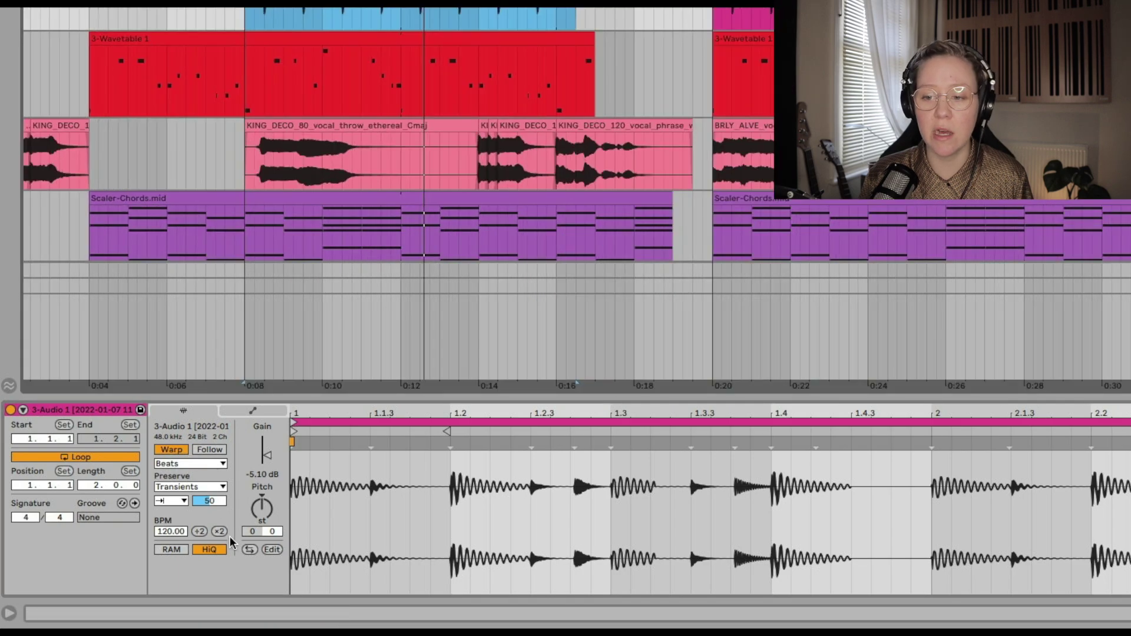
scroll(296, 237, left, 3)
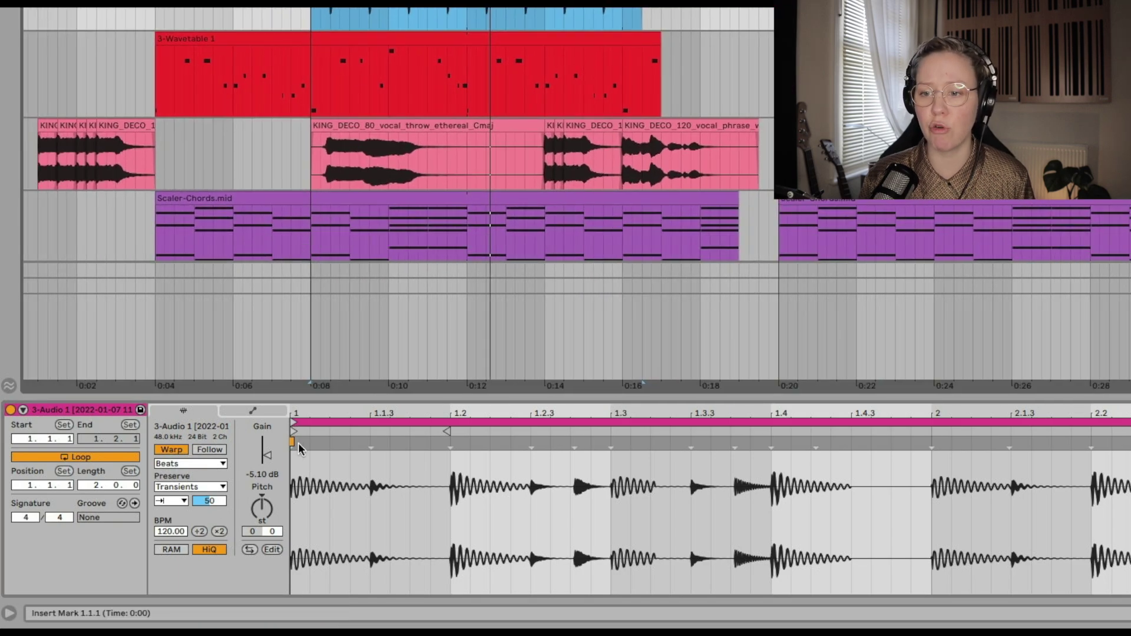
click(217, 531)
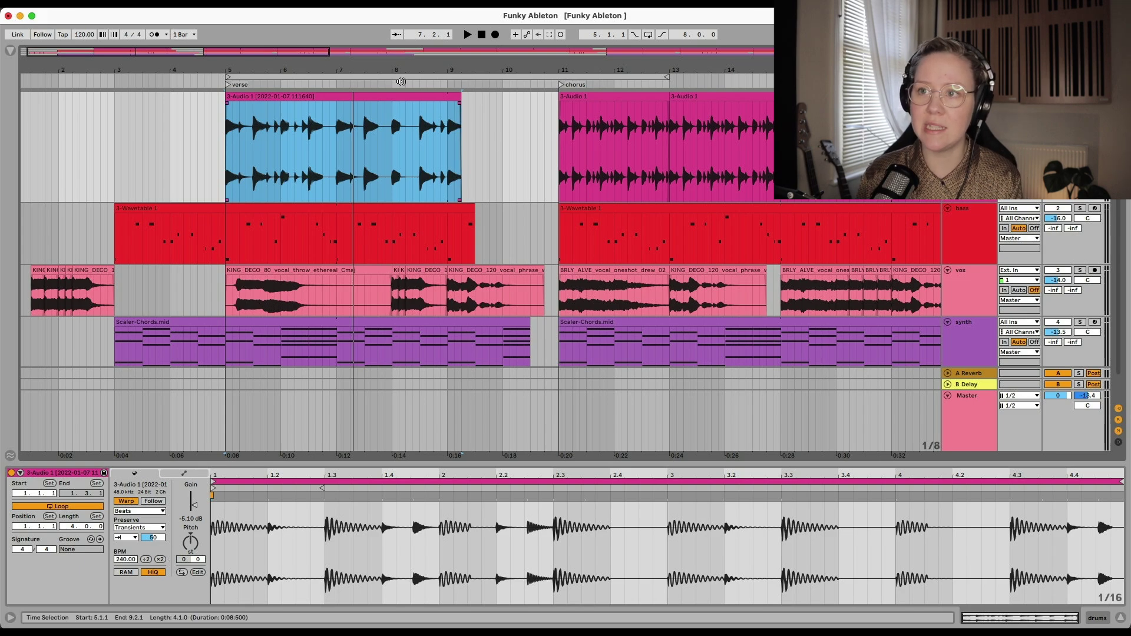
key(space)
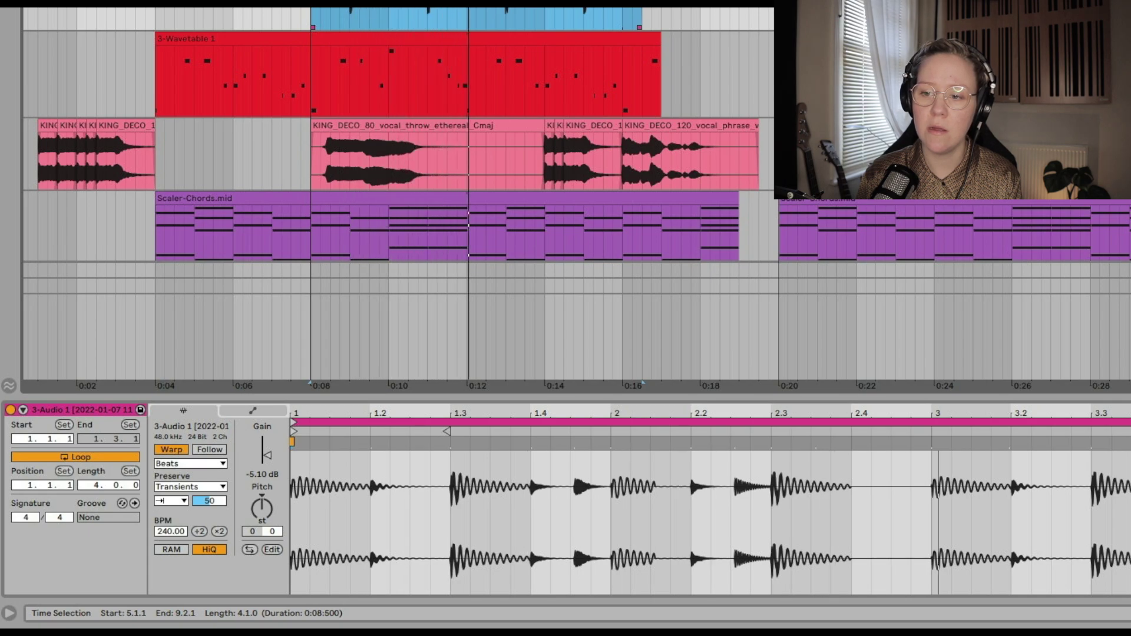
Step: Raise the verse drum clip's gain to -1.02 dB and play the arrangement from about bar 3, just before the verse
drag(269, 465, 270, 459)
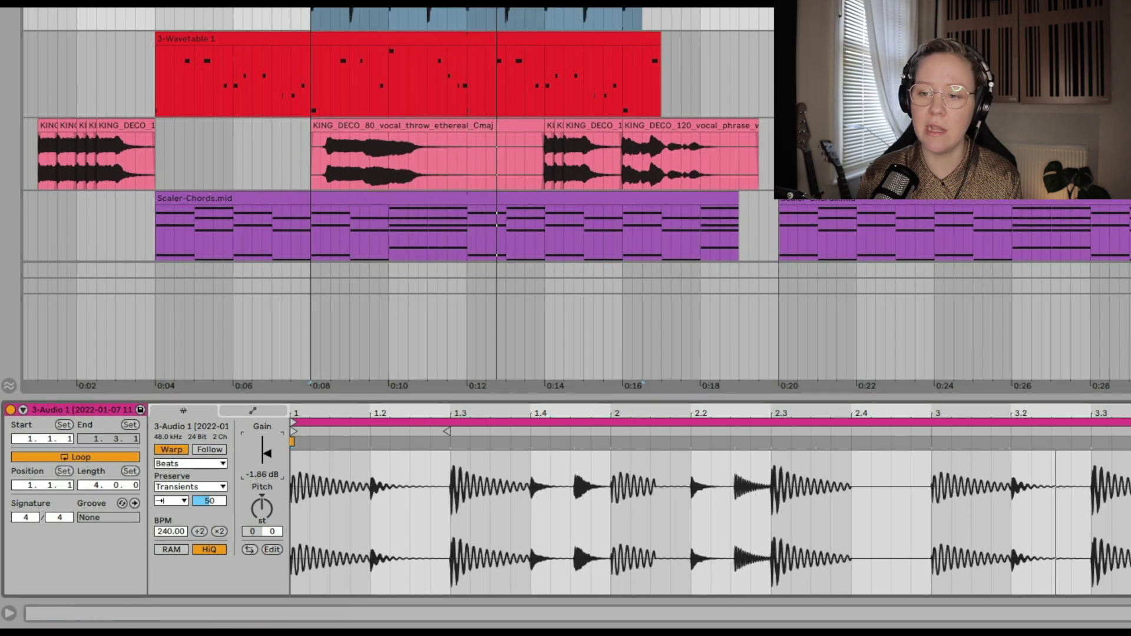
key(space)
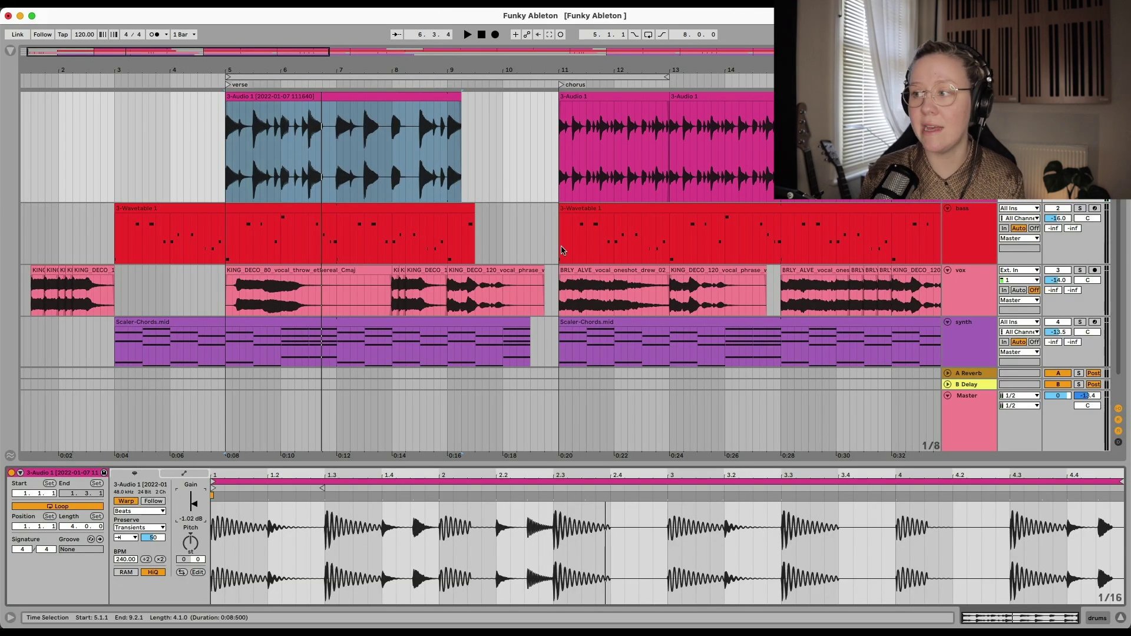
click(299, 184)
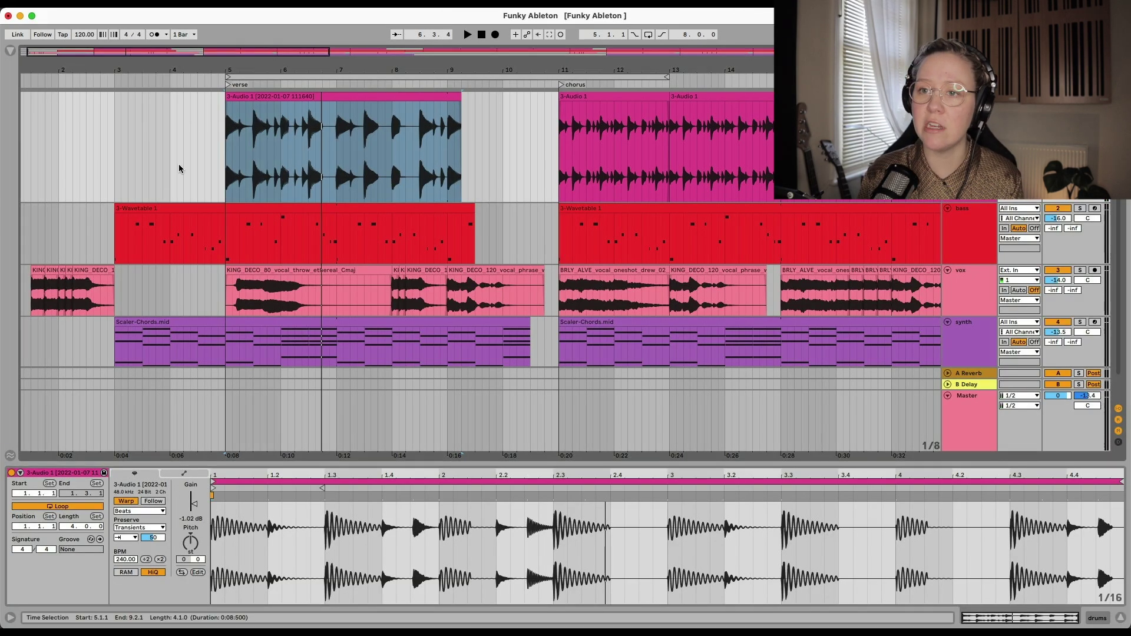
click(111, 166)
key(space)
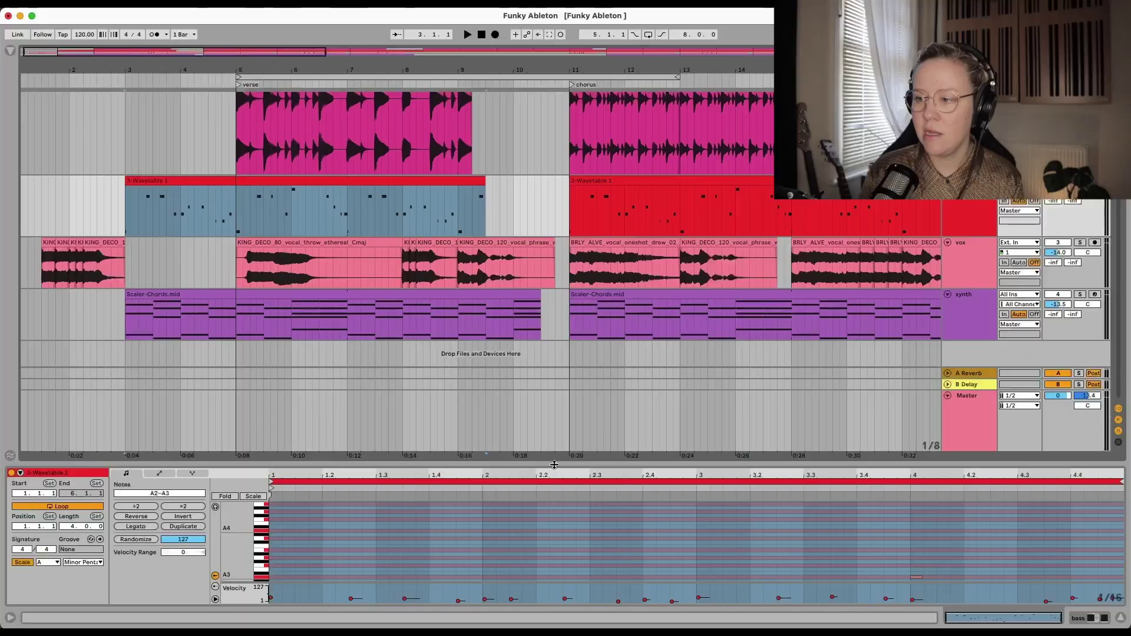
Step: Compare the bass MIDI clip's notes, envelopes and note expression views with the ethereal vocal clip's sample and envelope views
drag(554, 464, 533, 313)
click(529, 464)
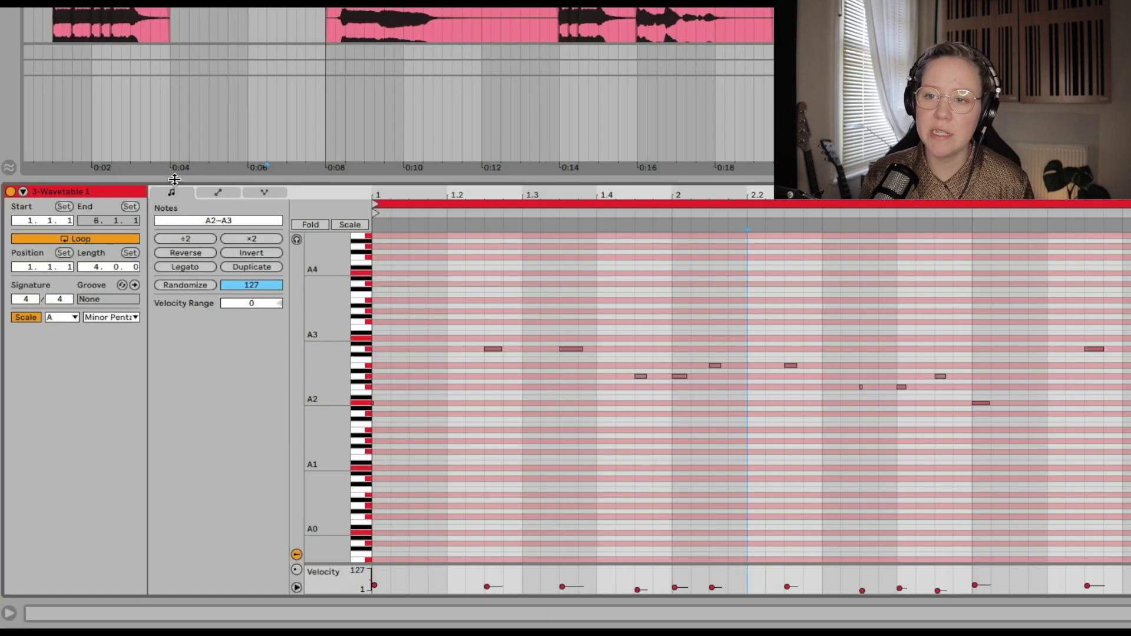
click(219, 192)
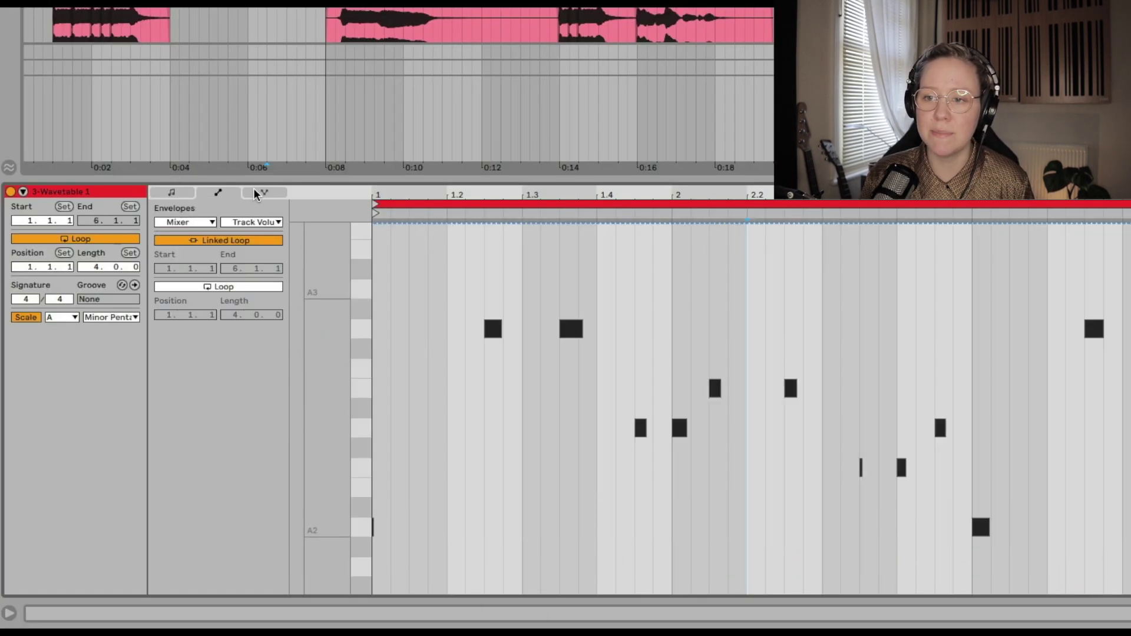
click(171, 192)
click(442, 23)
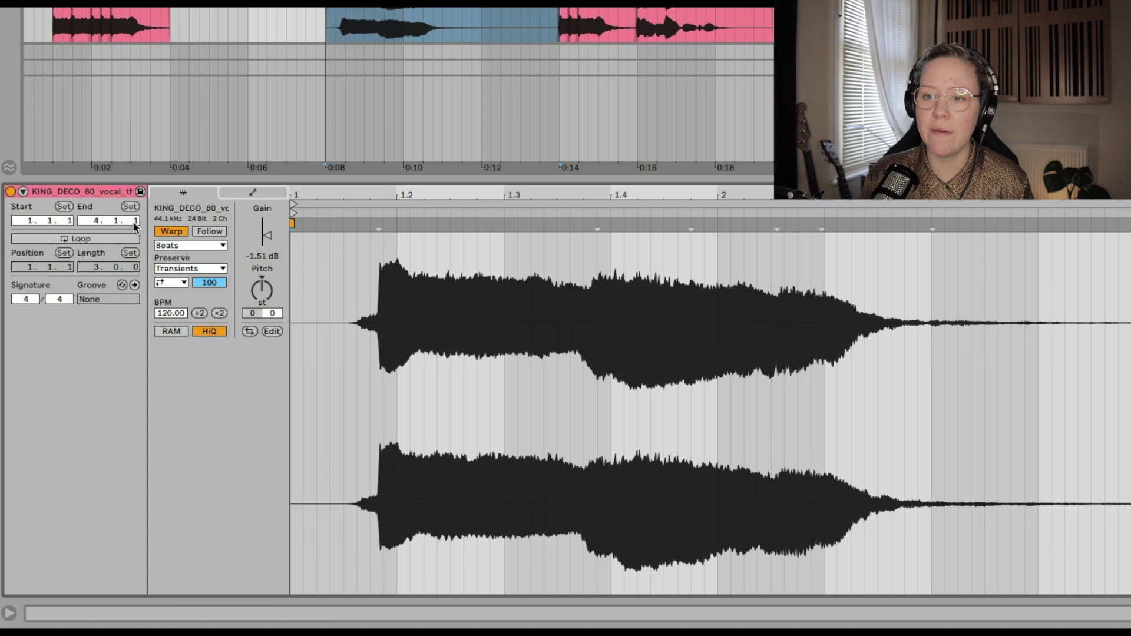
click(245, 195)
click(196, 194)
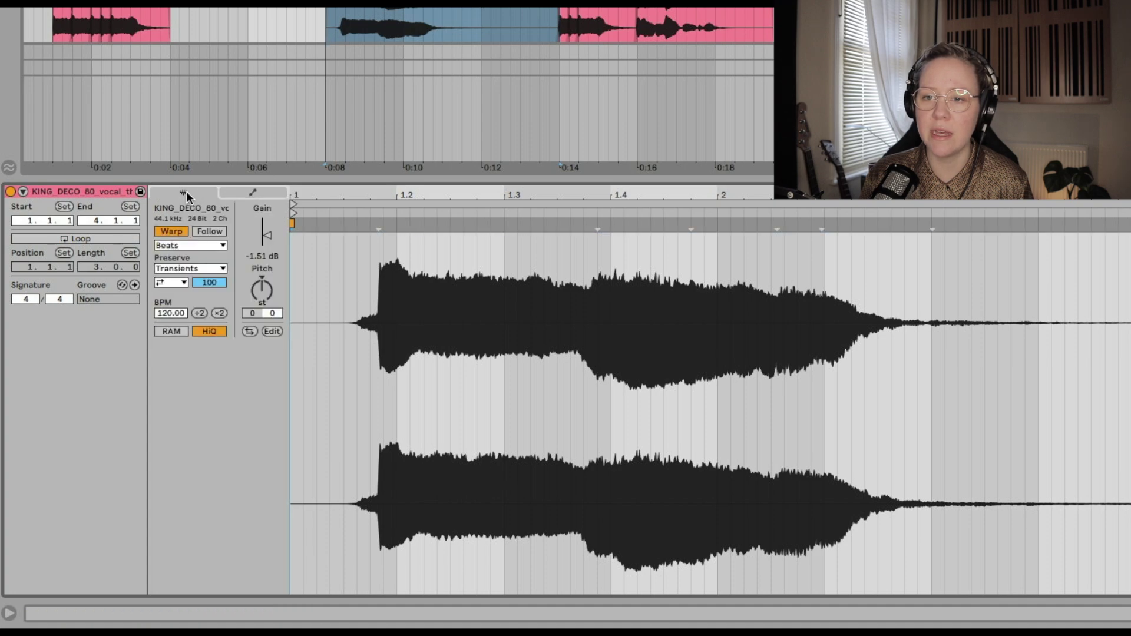
click(255, 195)
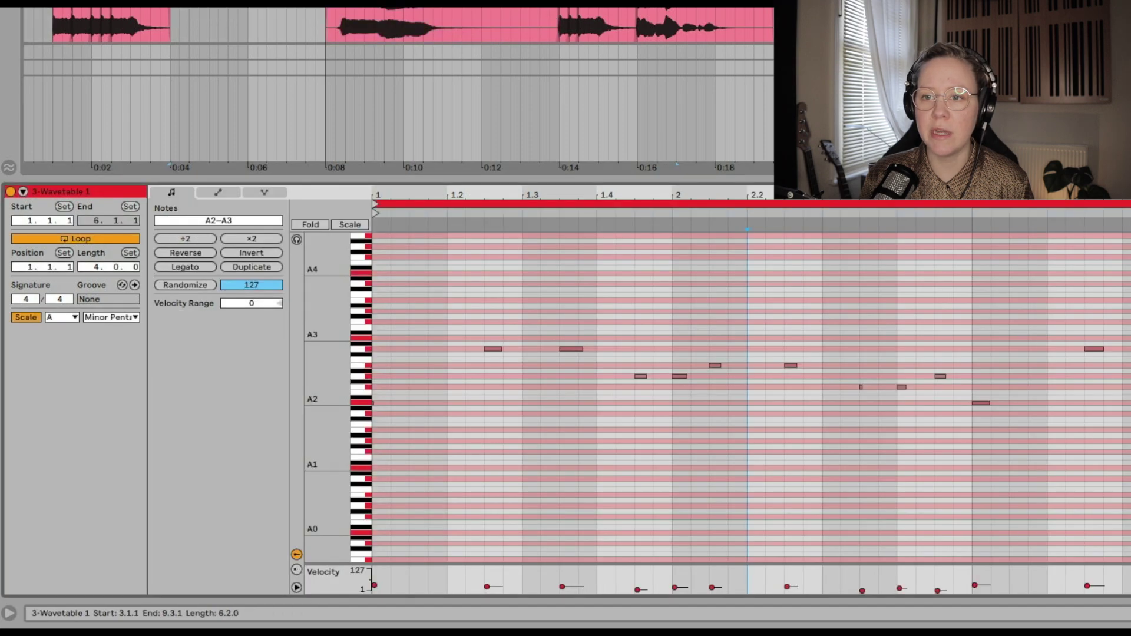
click(218, 192)
click(174, 189)
click(222, 196)
click(264, 194)
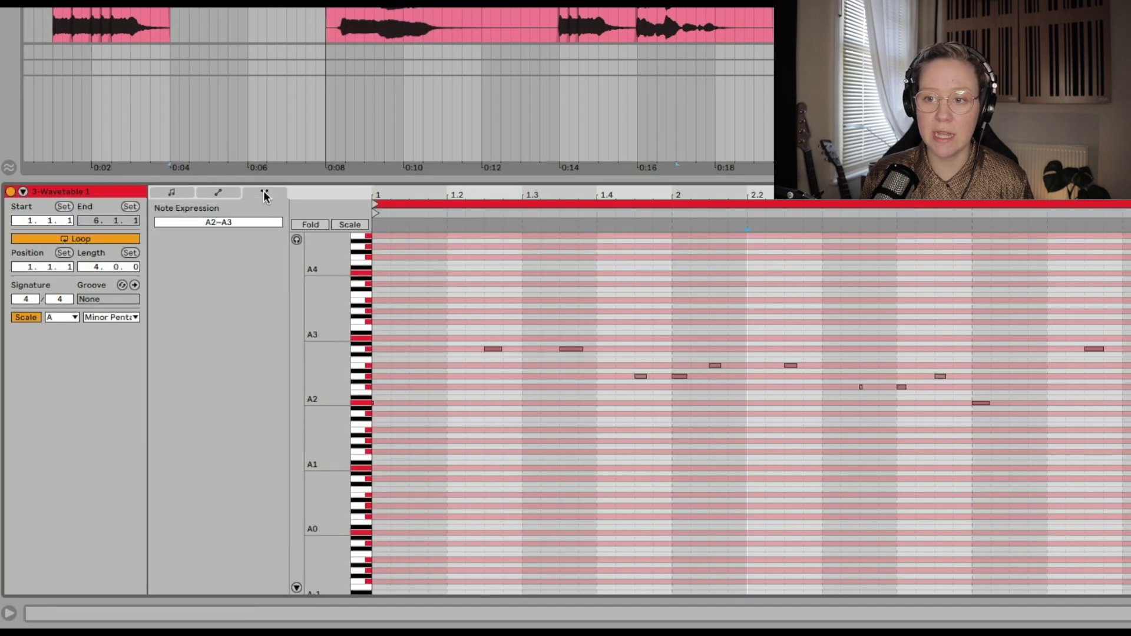
click(172, 193)
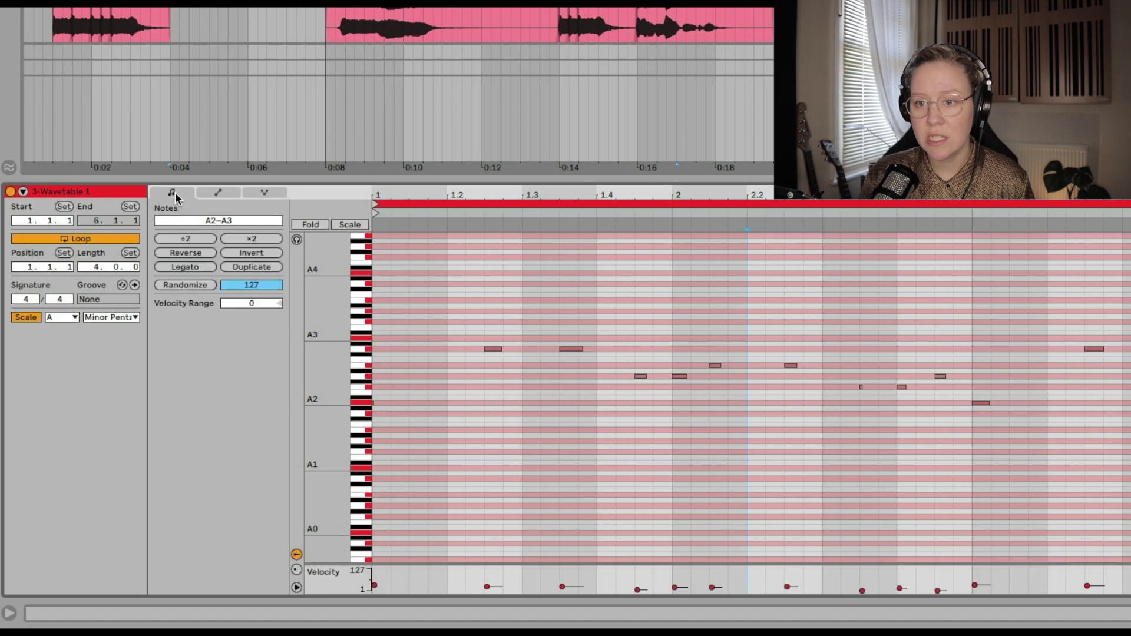
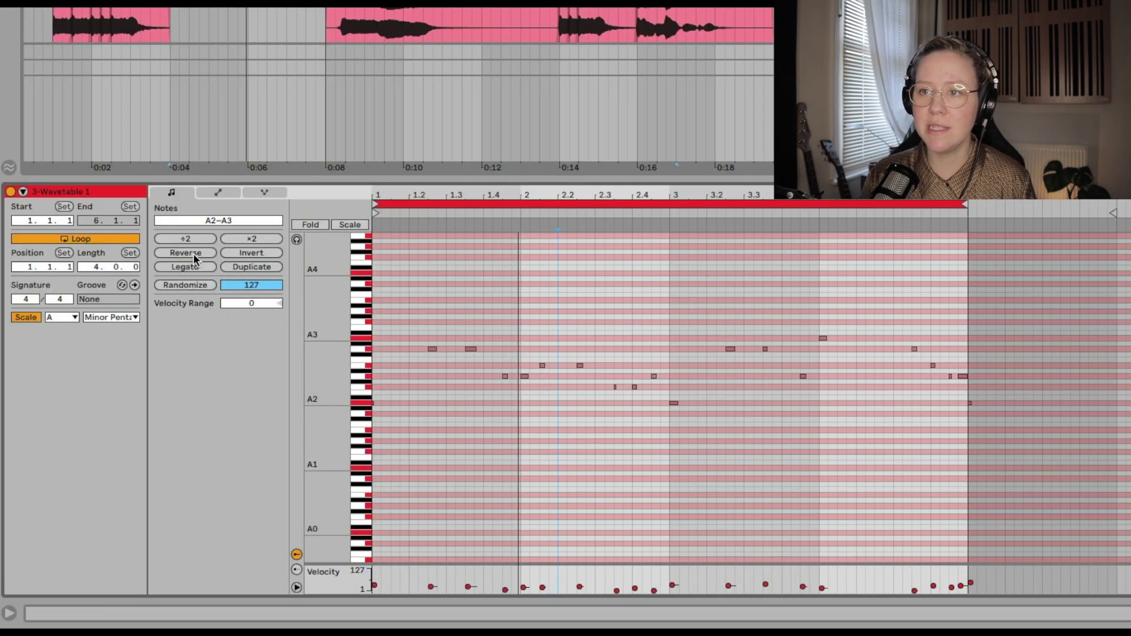
Step: Try reversing the notes of the bass clip that starts at bar 3, play it, and restore the original note order
click(194, 253)
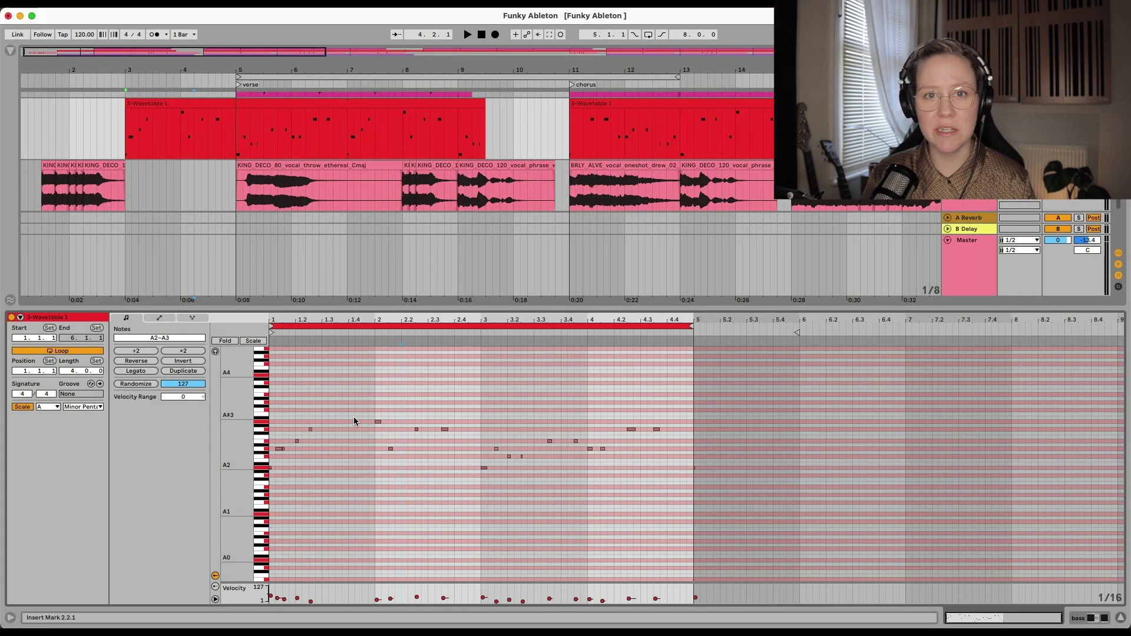
key(space)
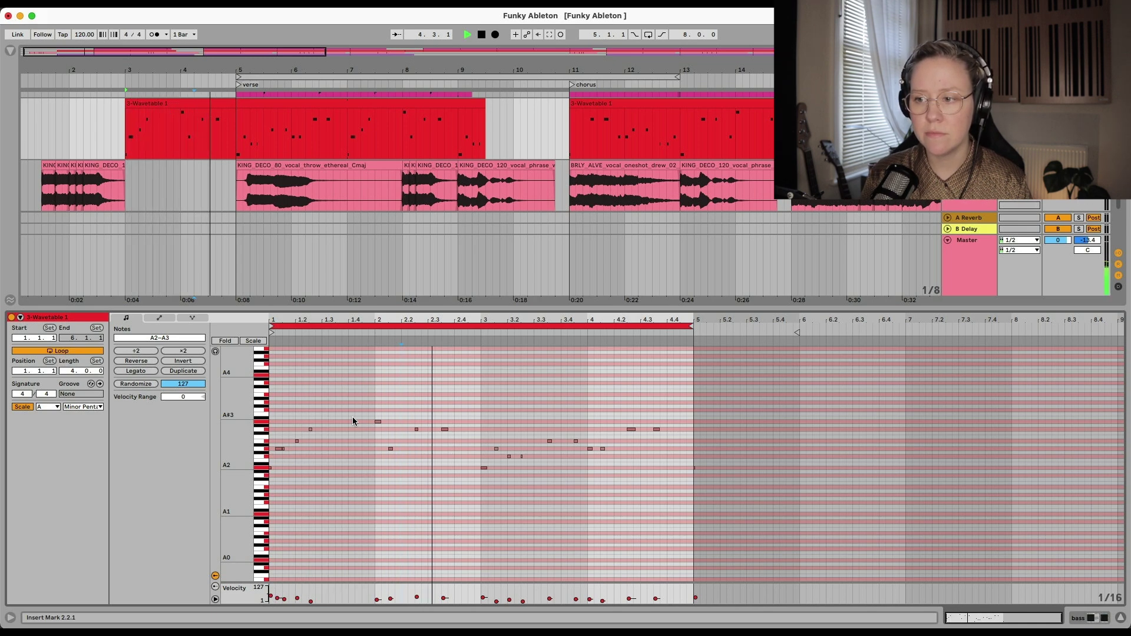
key(space)
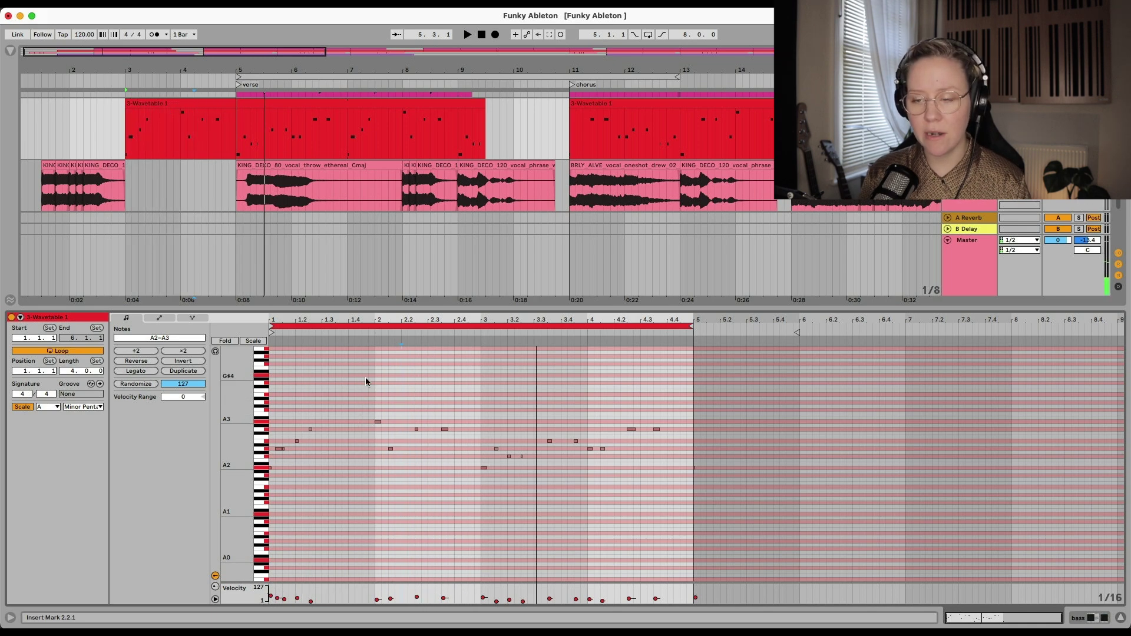
click(136, 361)
Step: Open the notes of the bass clip spanning bars 22 to 33 in an enlarged editor and reverse them
scroll(507, 246, down, 5)
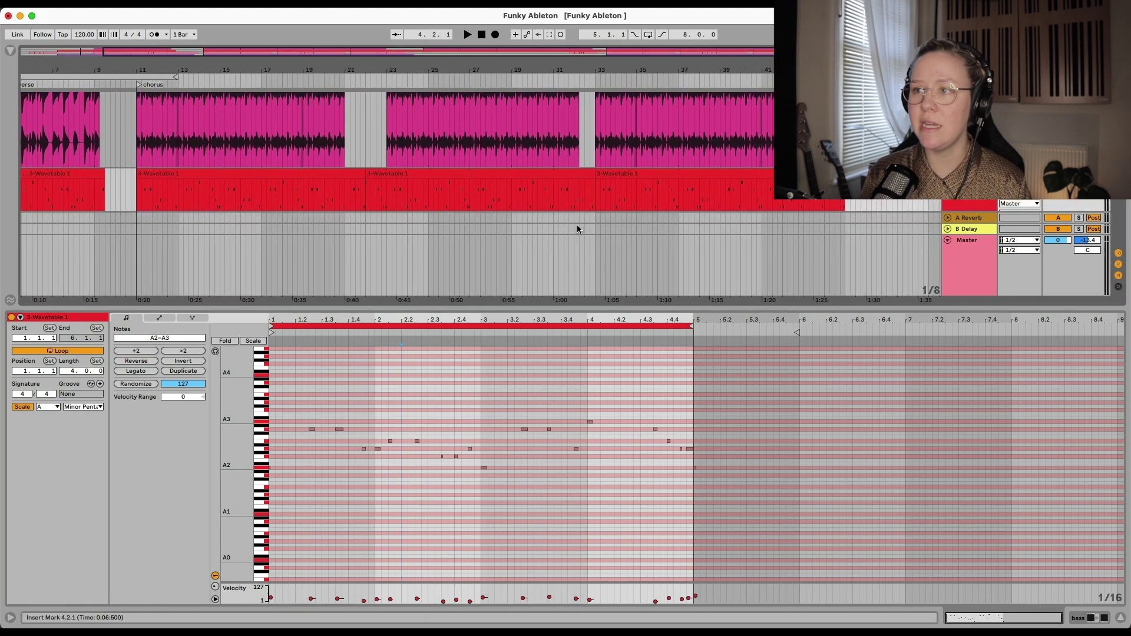
scroll(577, 224, down, 3)
drag(437, 303, 437, 607)
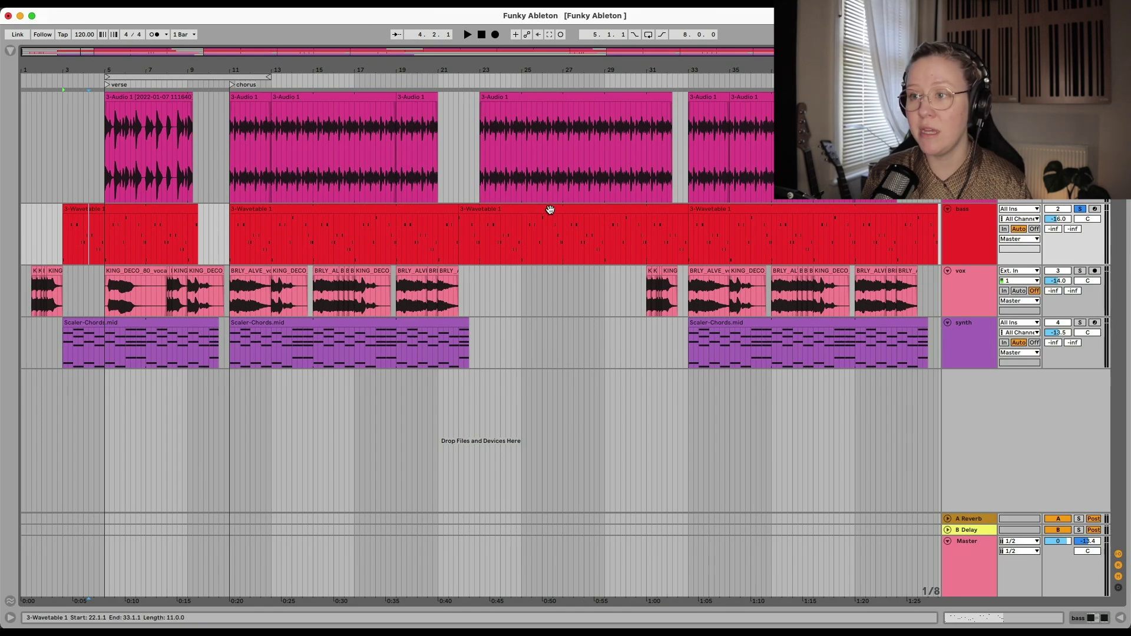
double_click(550, 208)
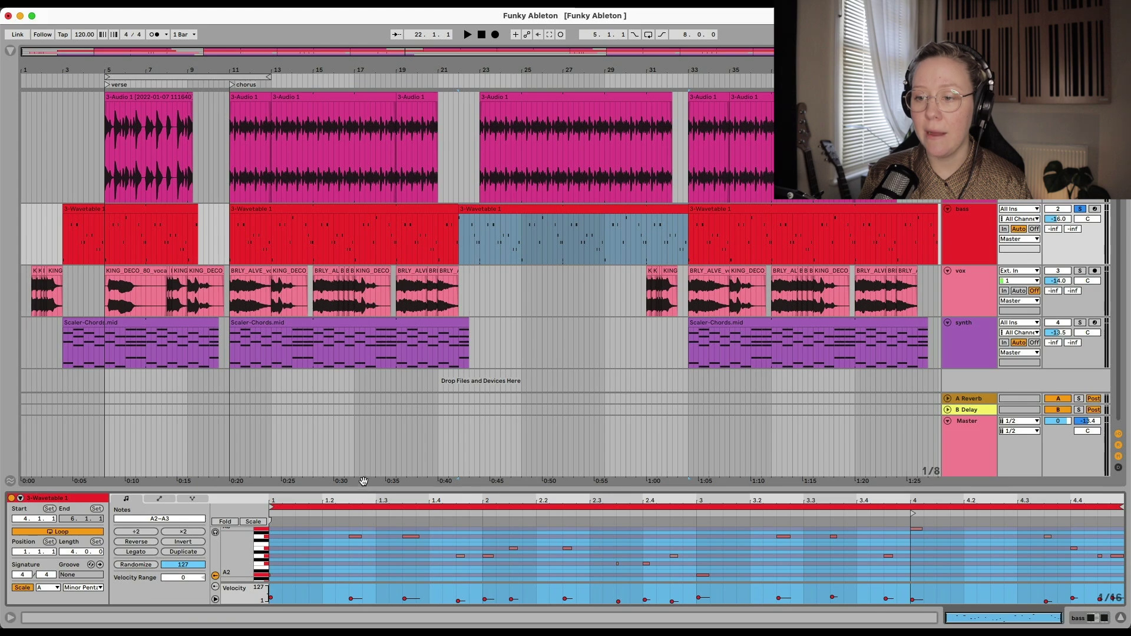
drag(360, 489, 393, 254)
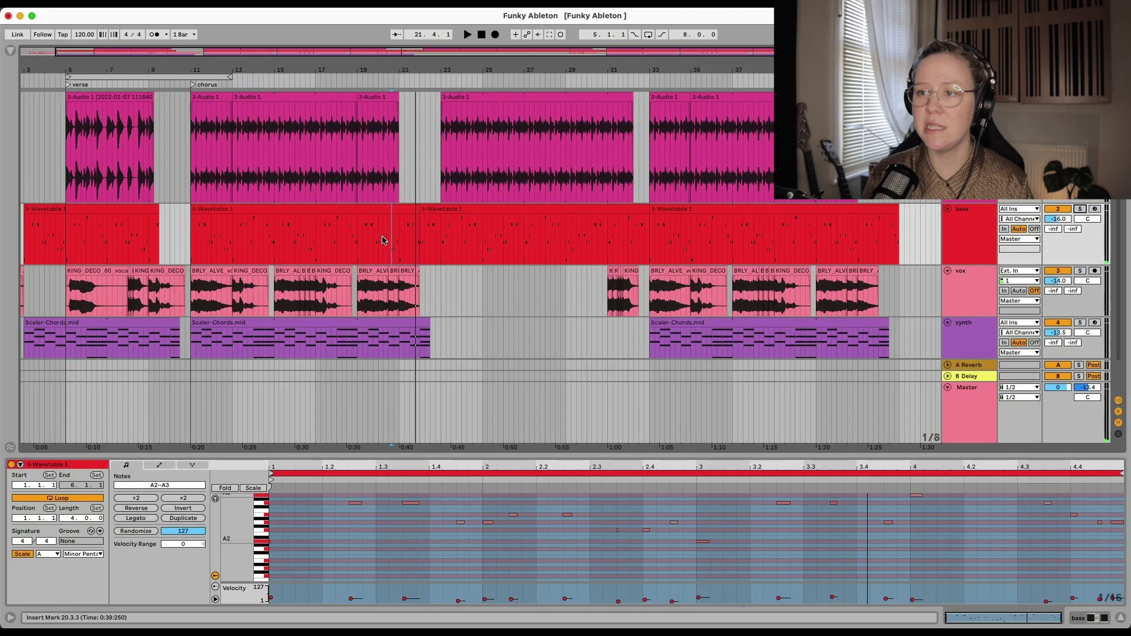
Step: Add a locator named c-part where the bass clip at bar 22 begins, and play the transition into it from 20.2.3
right_click(423, 78)
click(435, 105)
text(c)
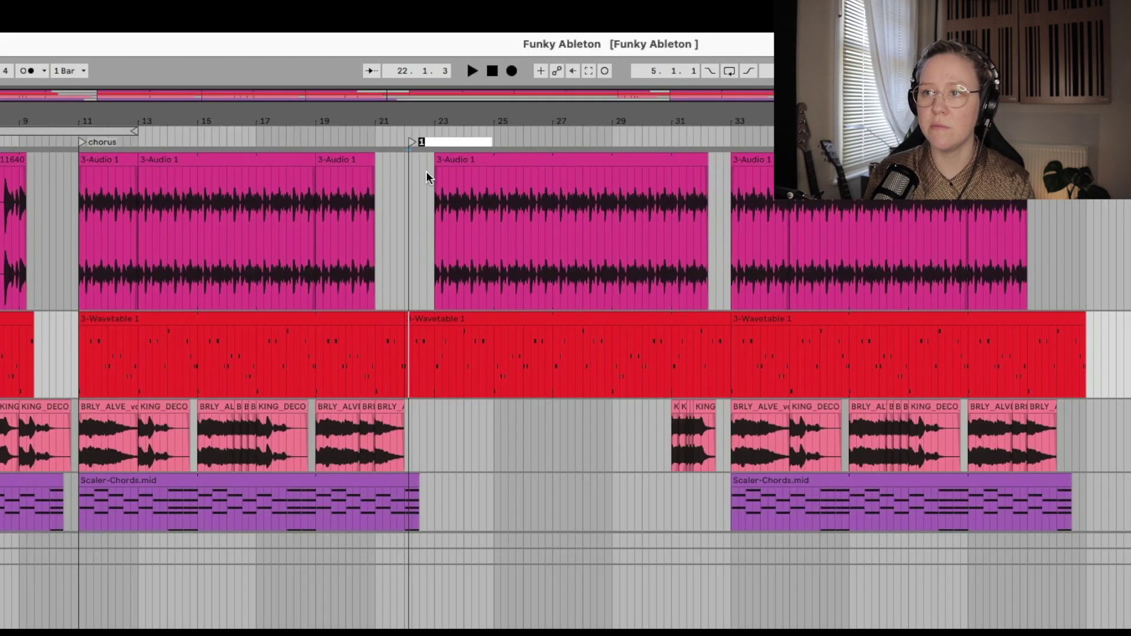
text(-part)
key(Return)
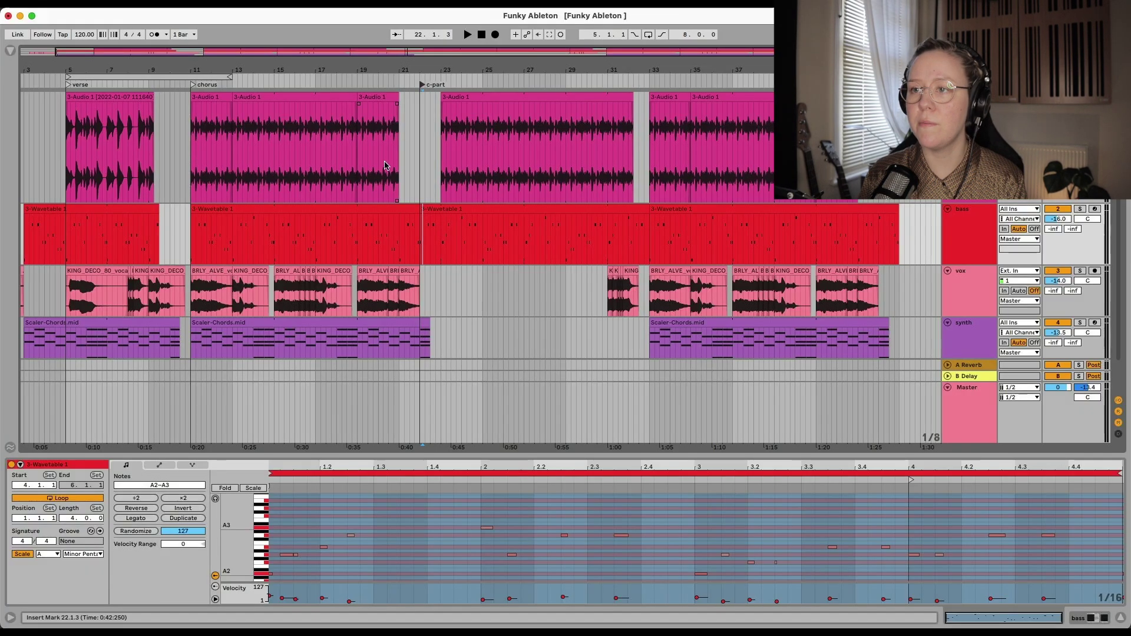
click(385, 165)
key(space)
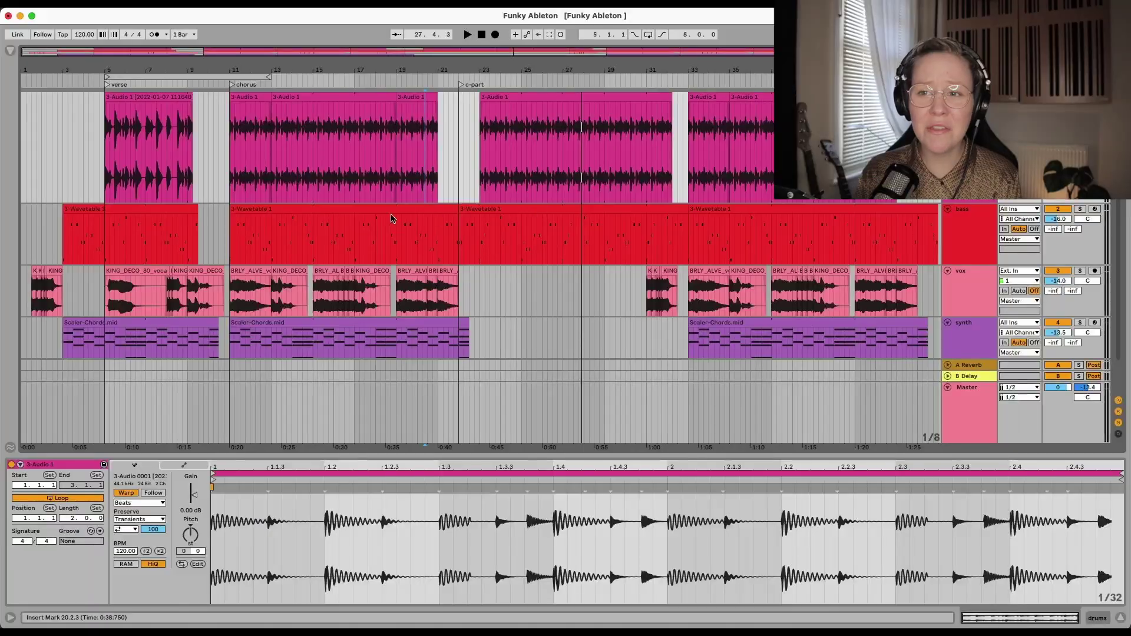
Step: Invert the notes of the c-part bass clip and play the section from 23.1.1
click(530, 212)
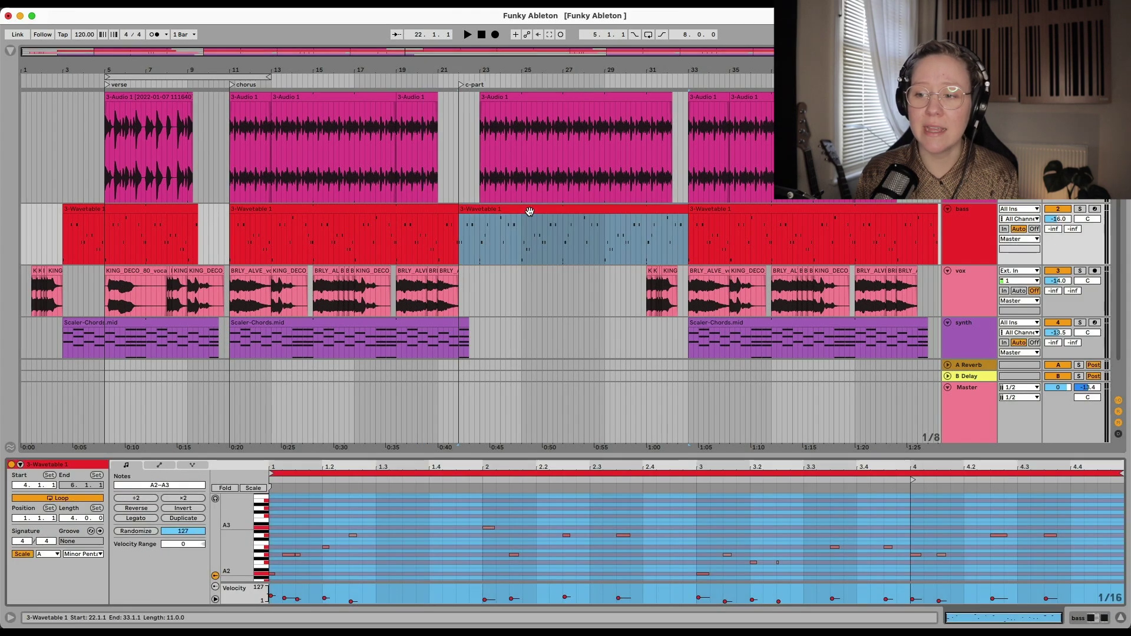
drag(370, 454, 400, 364)
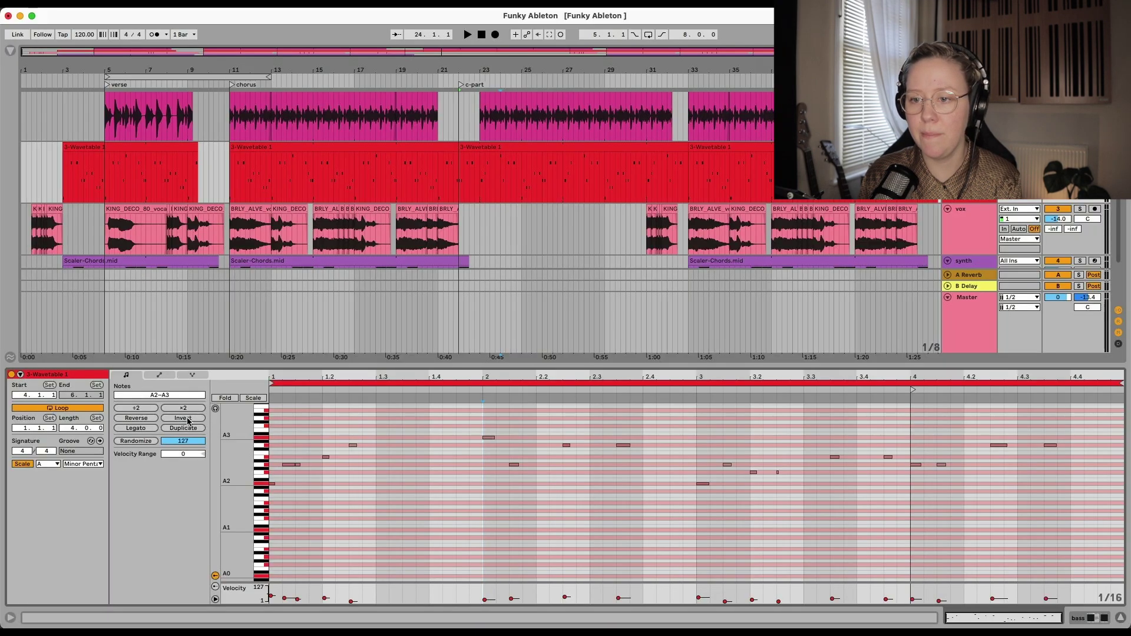
click(187, 419)
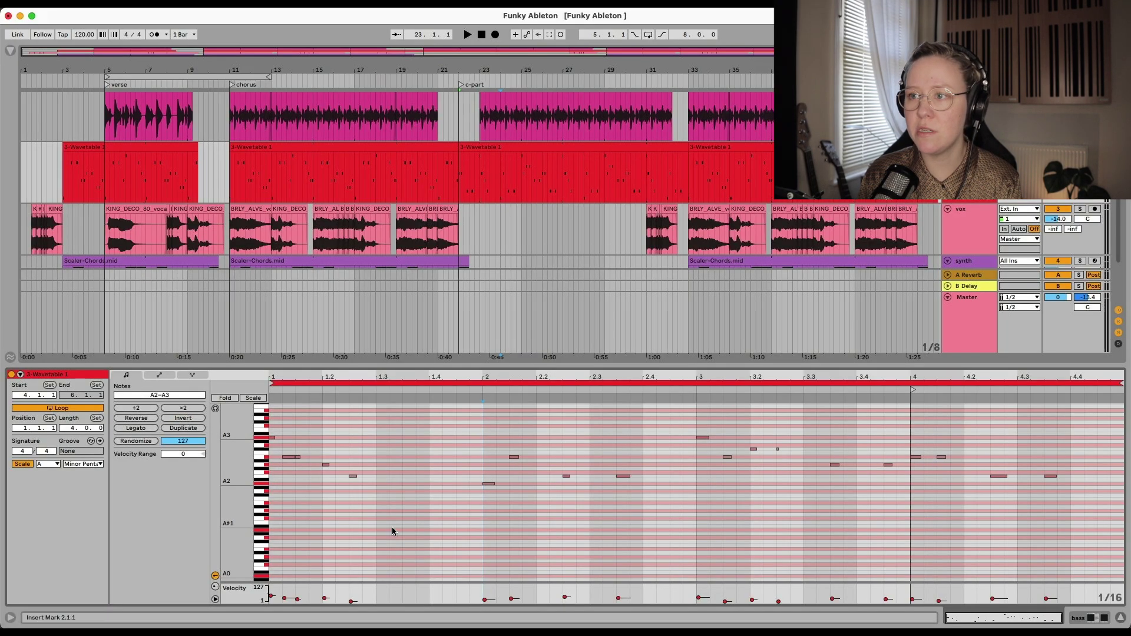
key(space)
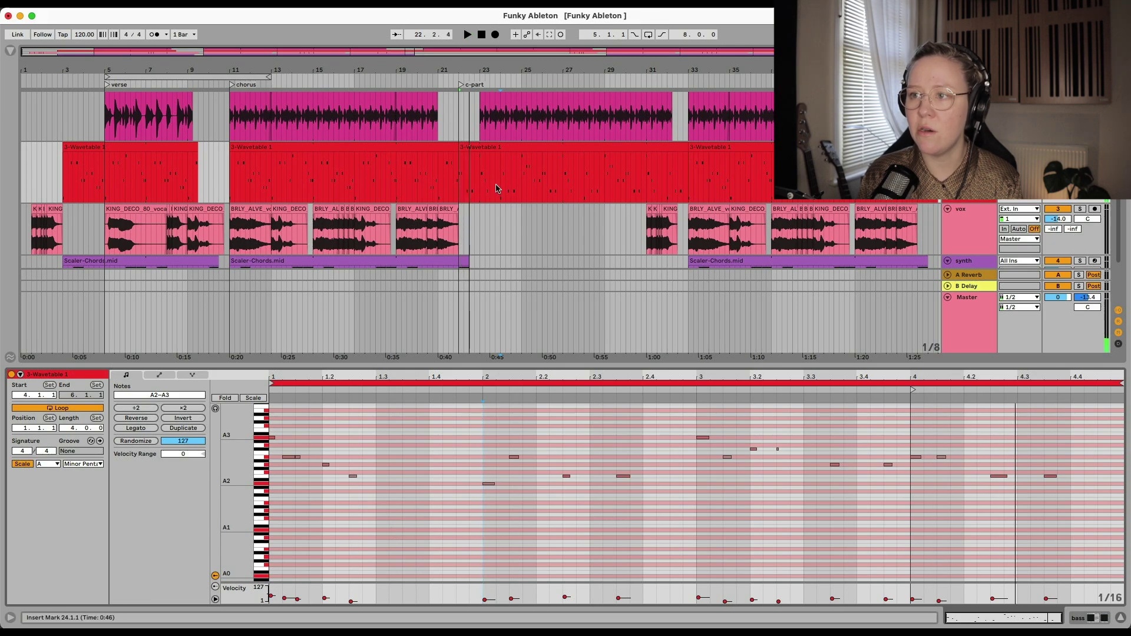
click(480, 181)
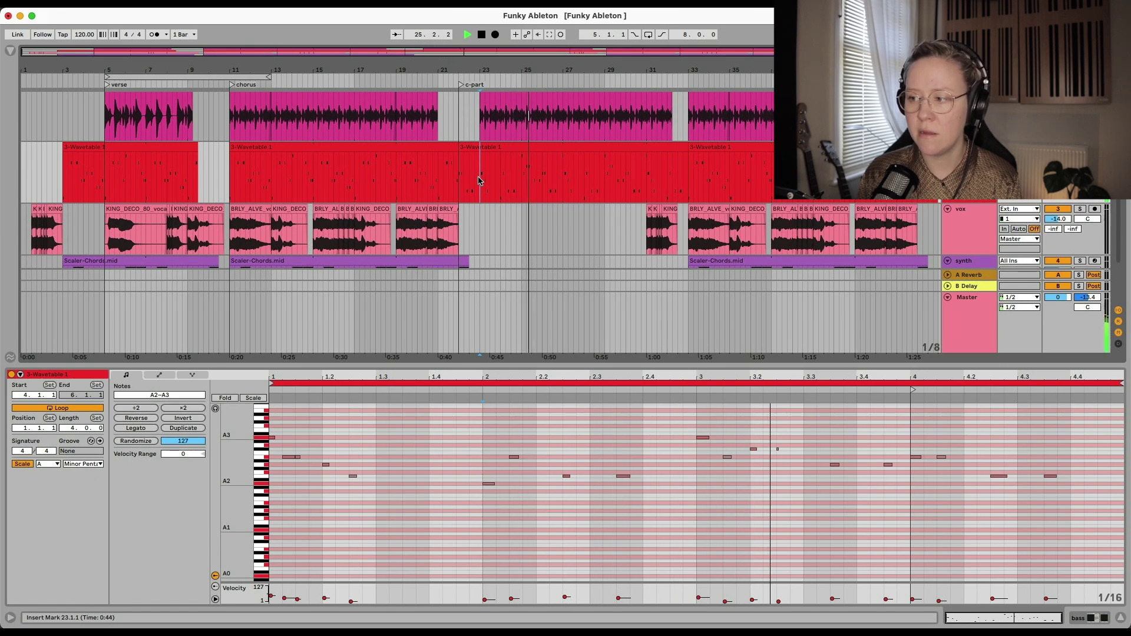
key(space)
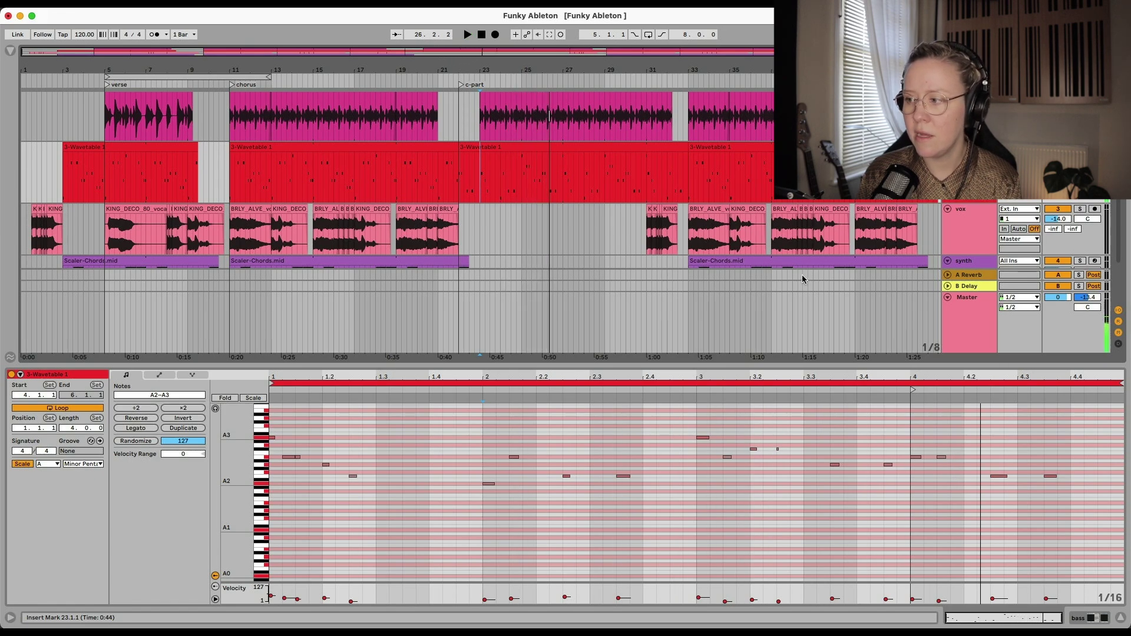
Step: Raise the F#3 notes of the c-part bass clip by one semitone and its B2 notes to C3
drag(791, 449, 750, 451)
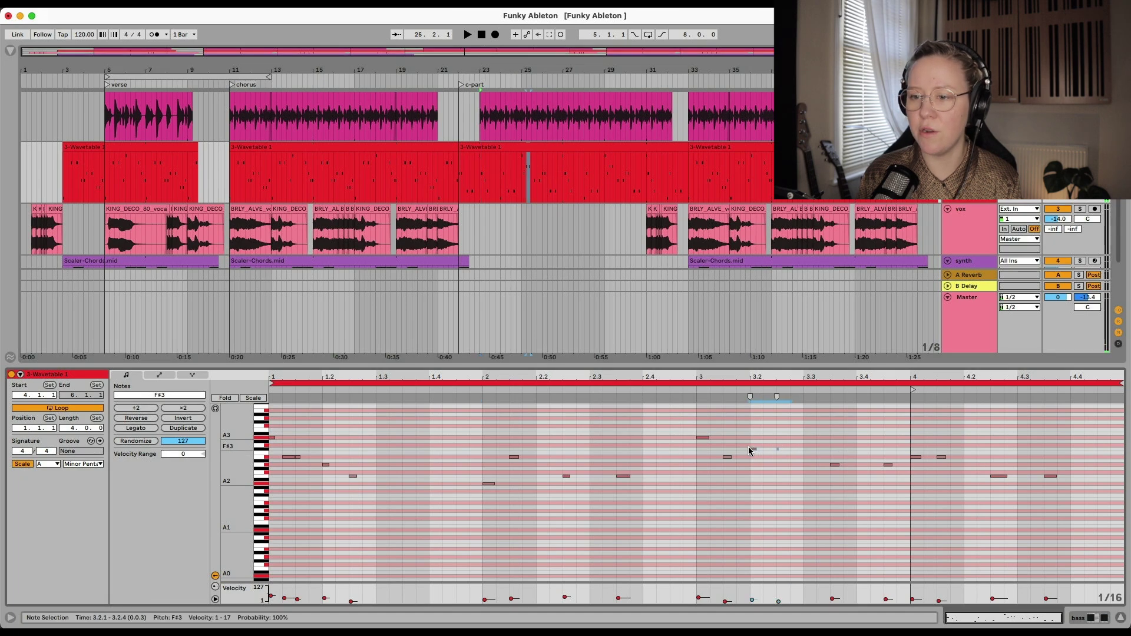
drag(1057, 473, 990, 472)
drag(533, 495, 476, 487)
drag(668, 488, 310, 476)
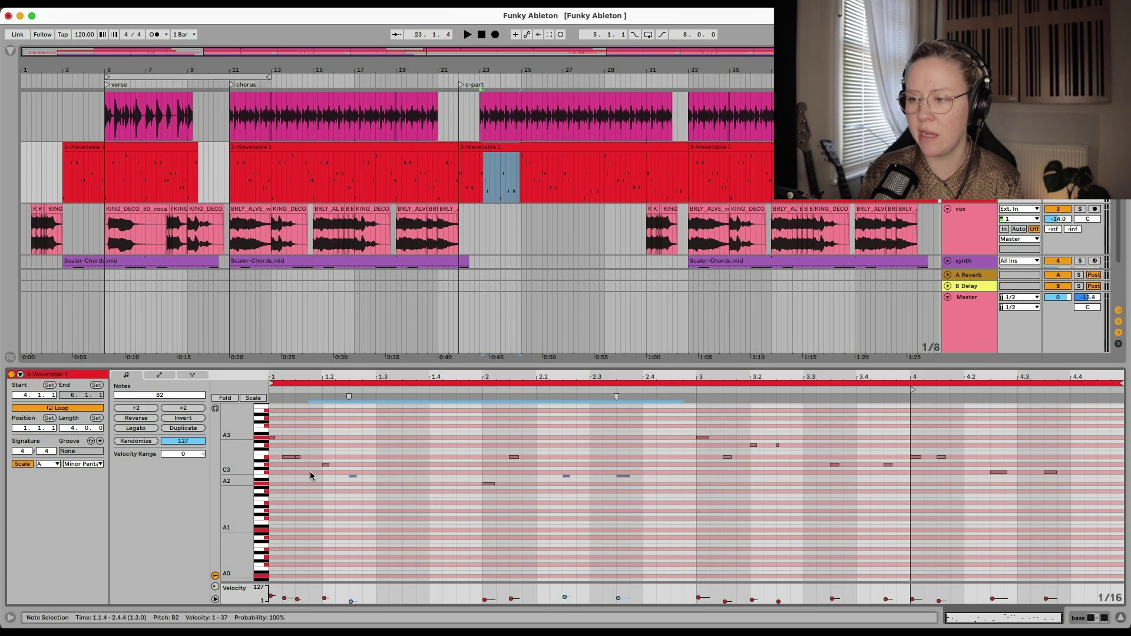
key(Up)
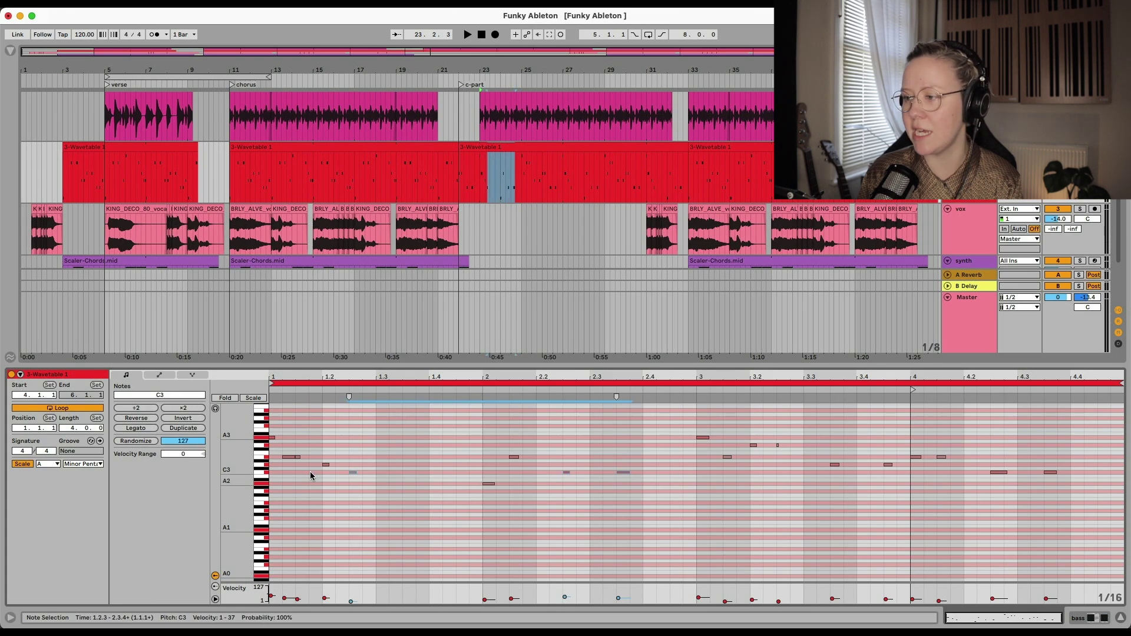
Step: Play the corrected c-part, apply Legato to all notes of its bass clip, and play the result
key(space)
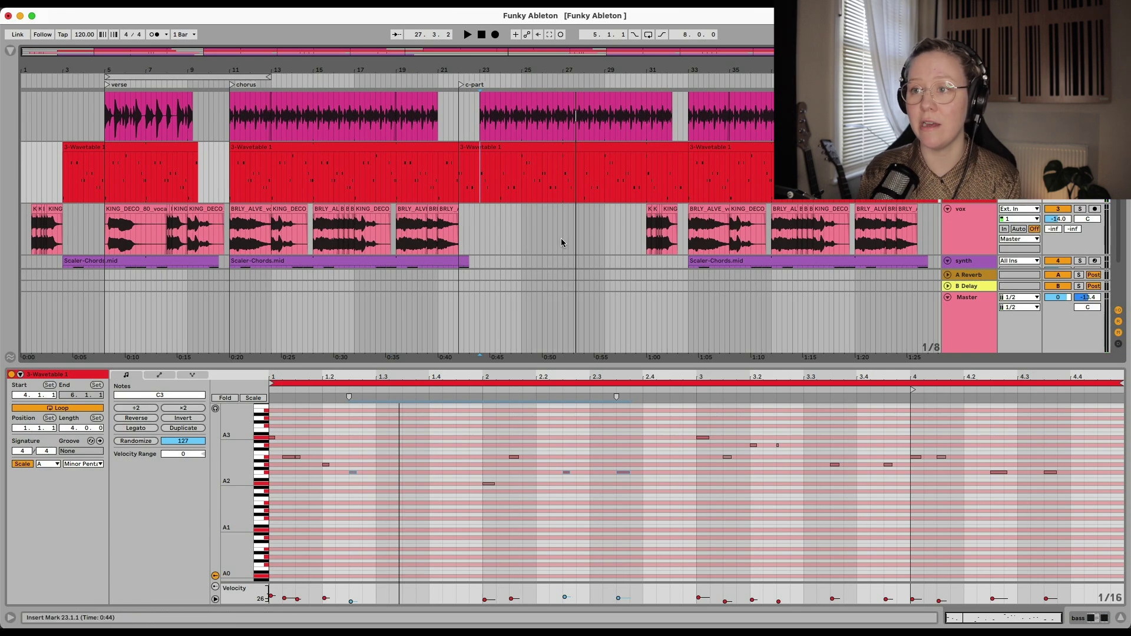
click(394, 180)
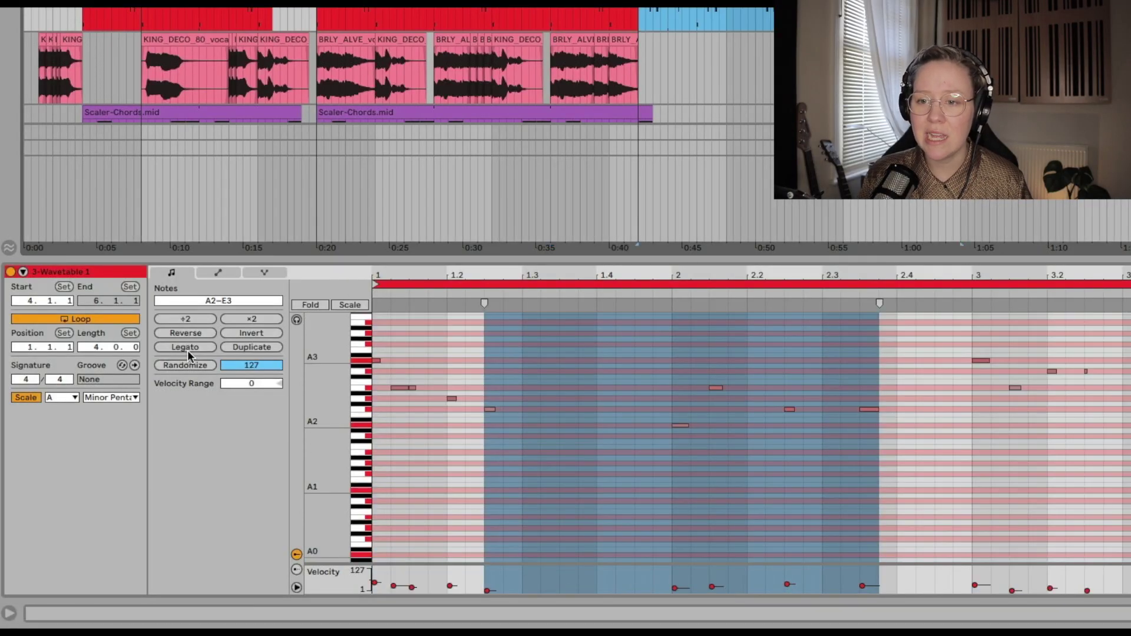
click(635, 448)
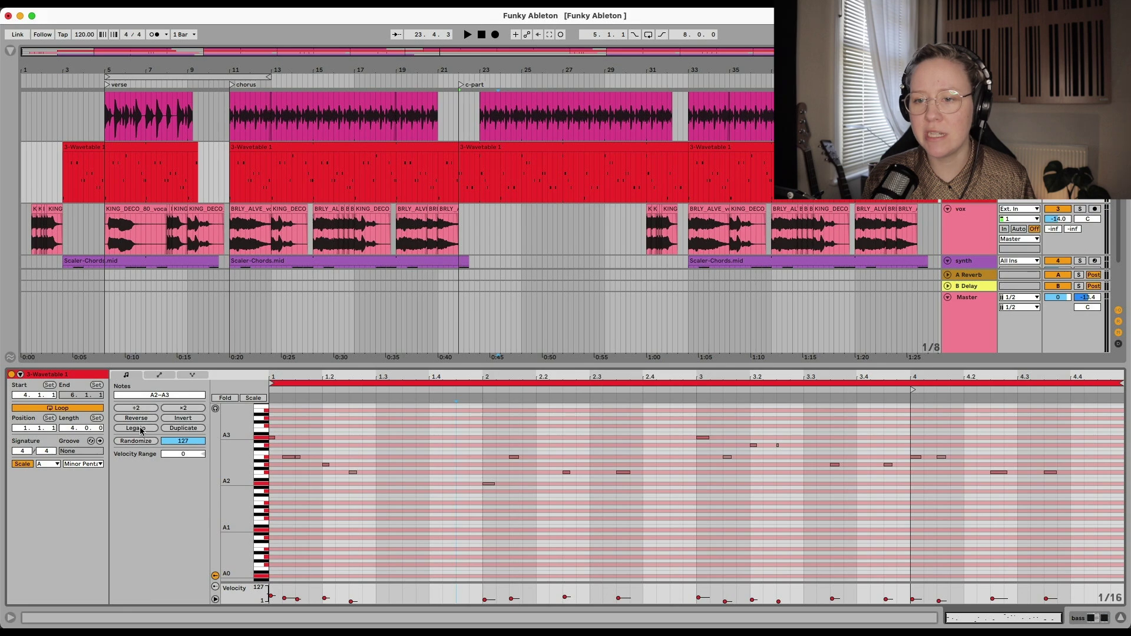
click(136, 432)
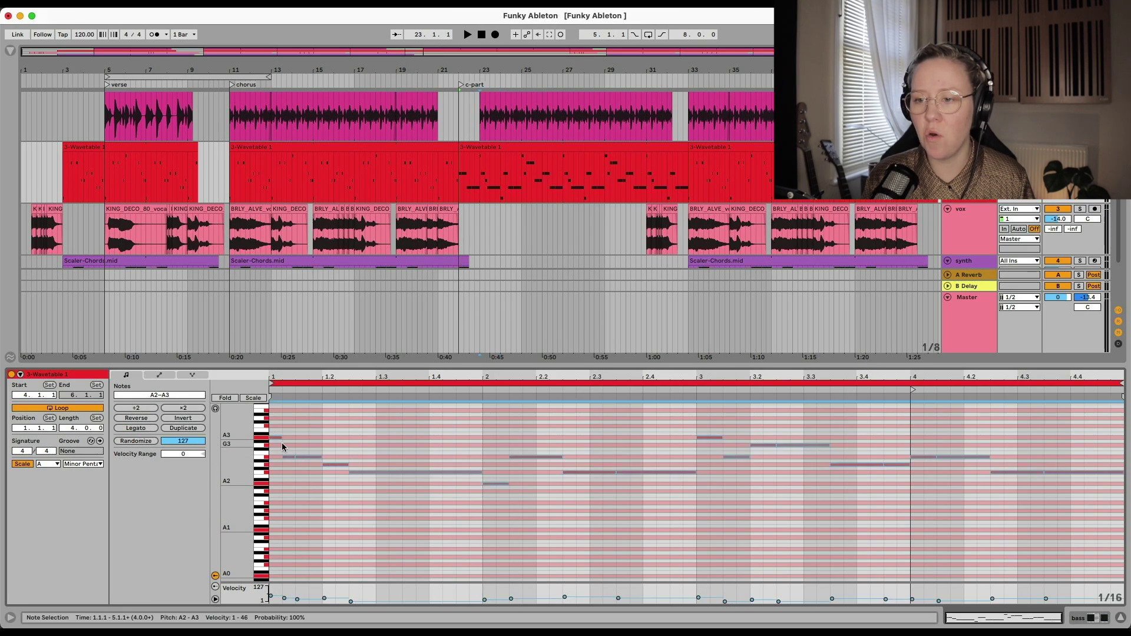
click(308, 471)
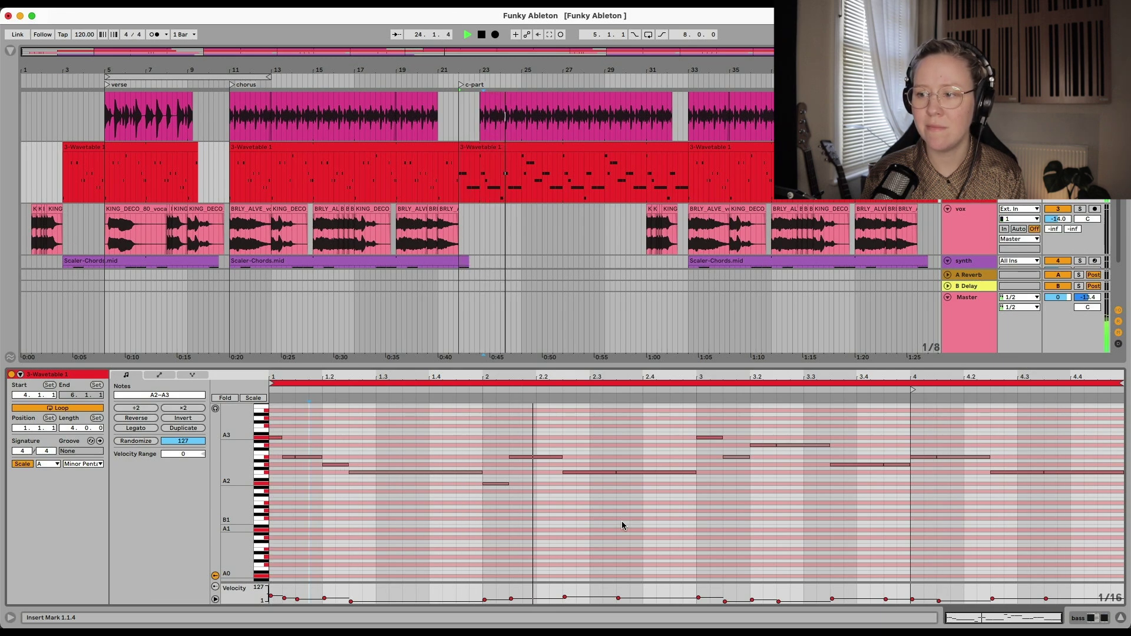
Step: Open the envelopes of the c-part bass clip and examine the iZotope Iris 2 parameters available for automation
click(160, 374)
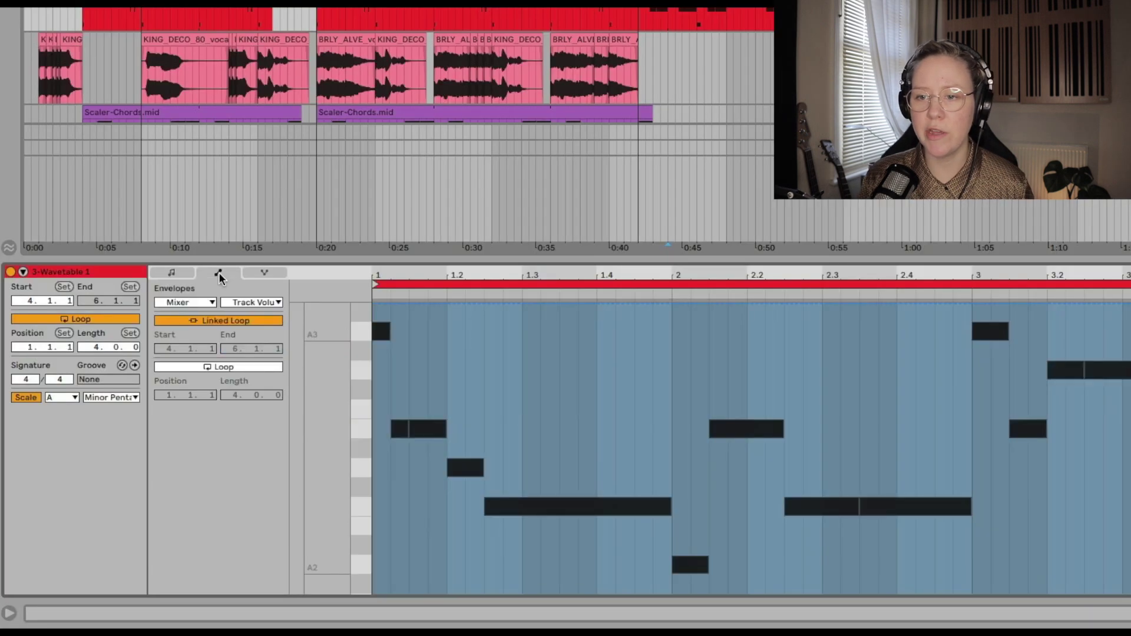
scroll(215, 302, up, 2)
click(189, 306)
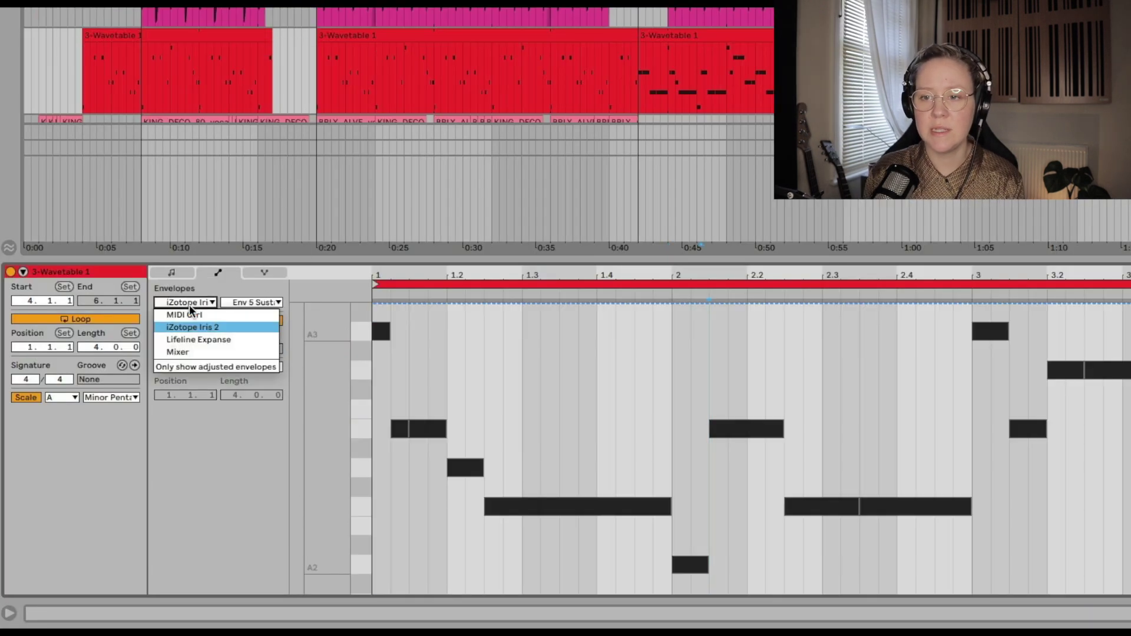
click(209, 328)
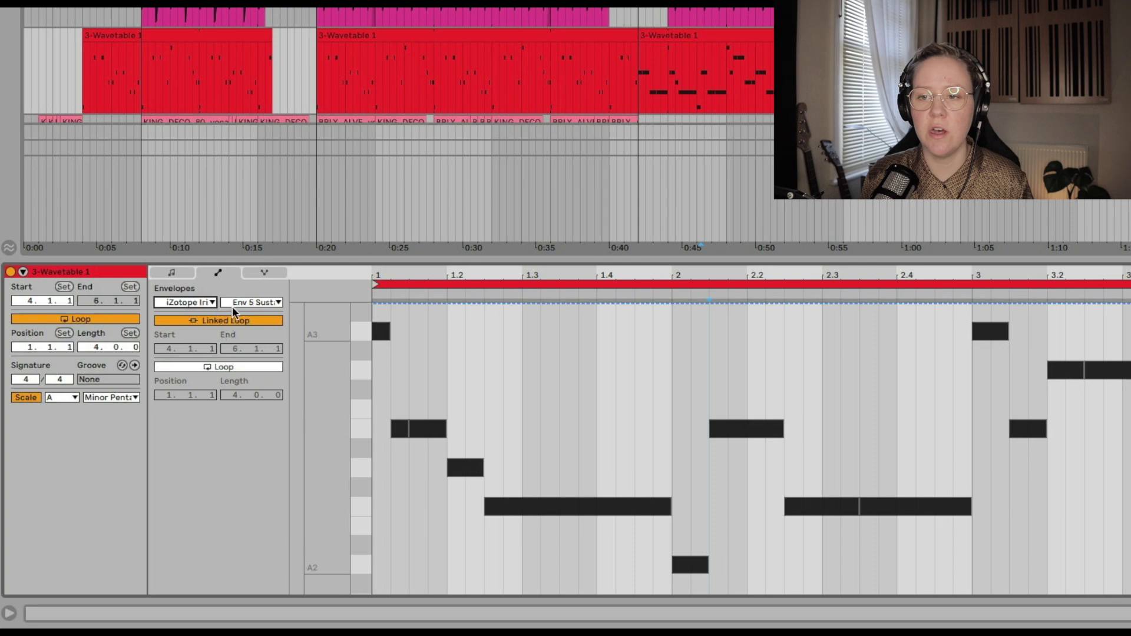
click(235, 303)
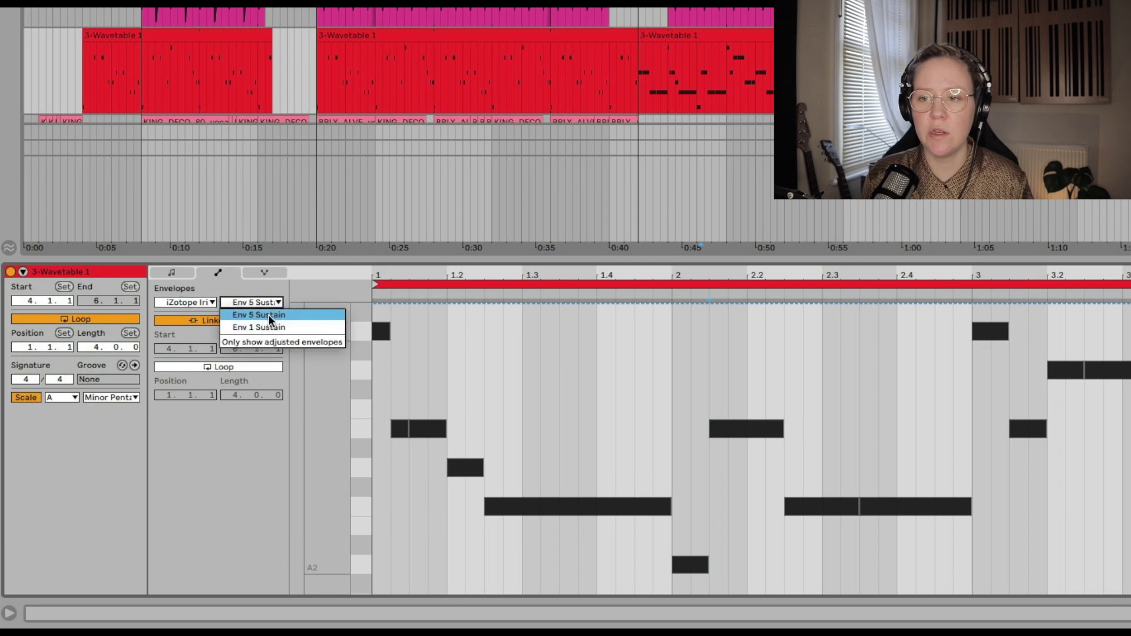
click(209, 302)
click(205, 302)
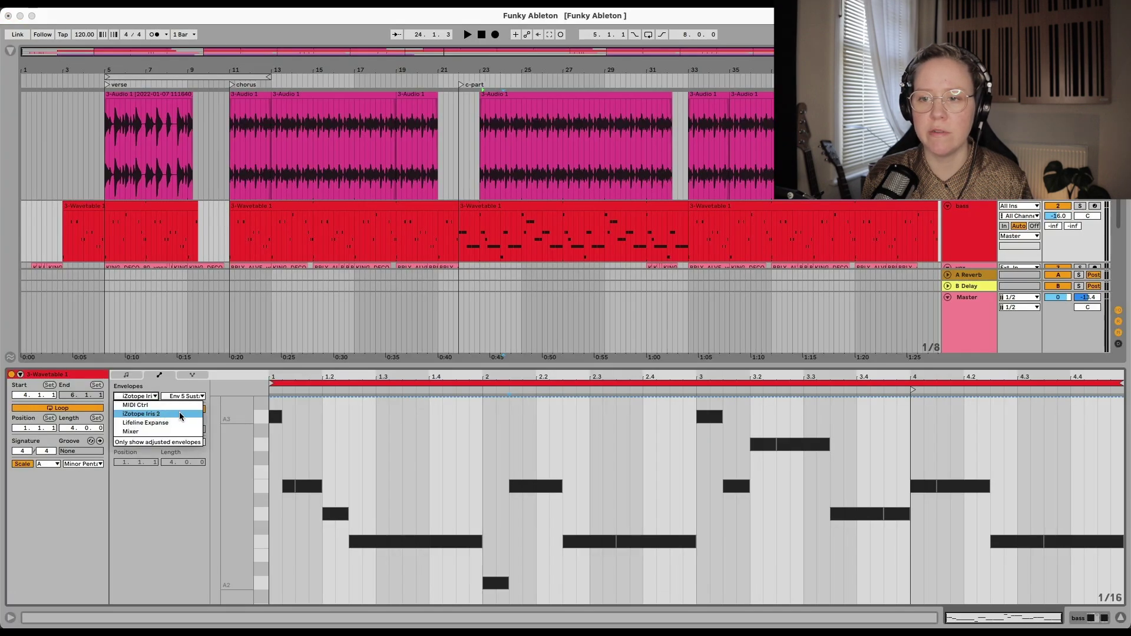
click(180, 415)
Step: Show the devices of the bass track, then open the iZotope Iris 2 plug-in window and close it again
click(966, 227)
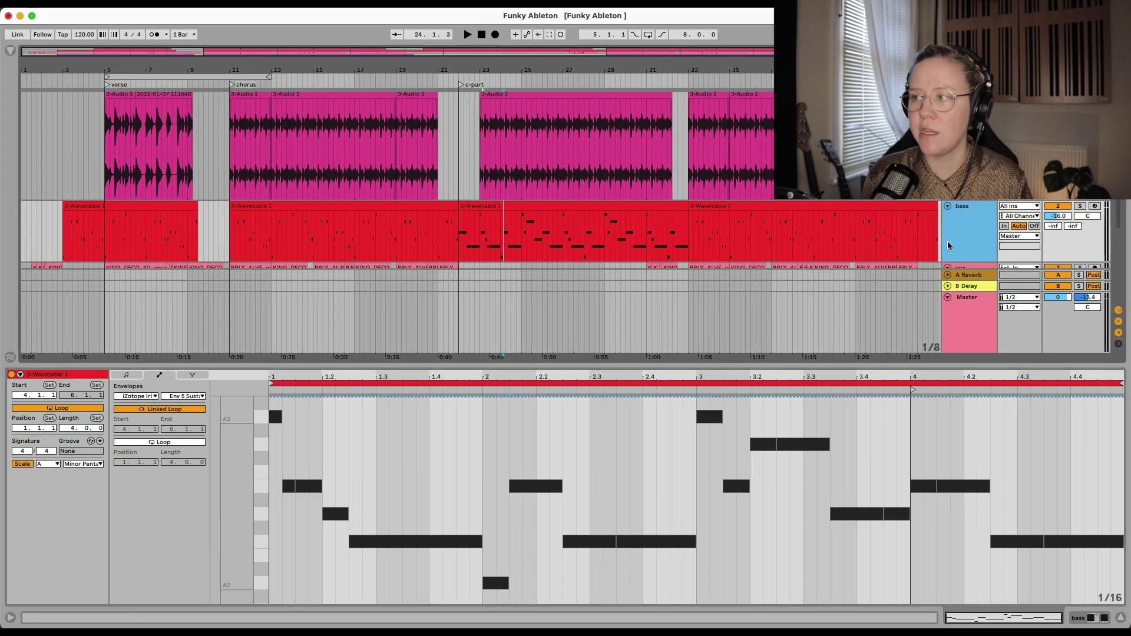
click(958, 238)
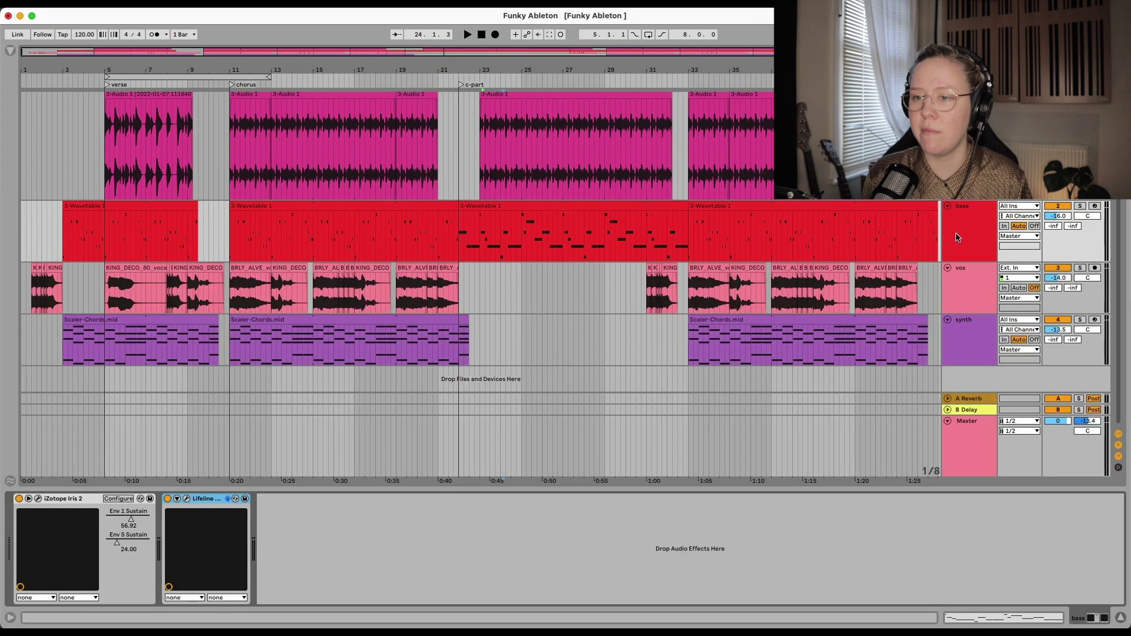
click(39, 499)
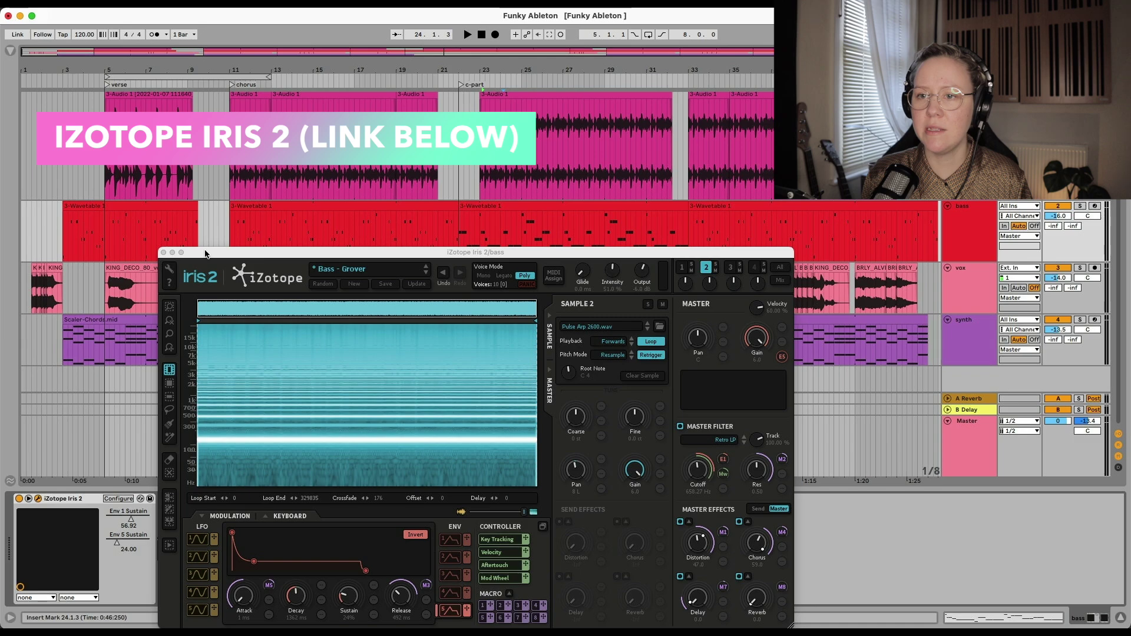
click(164, 253)
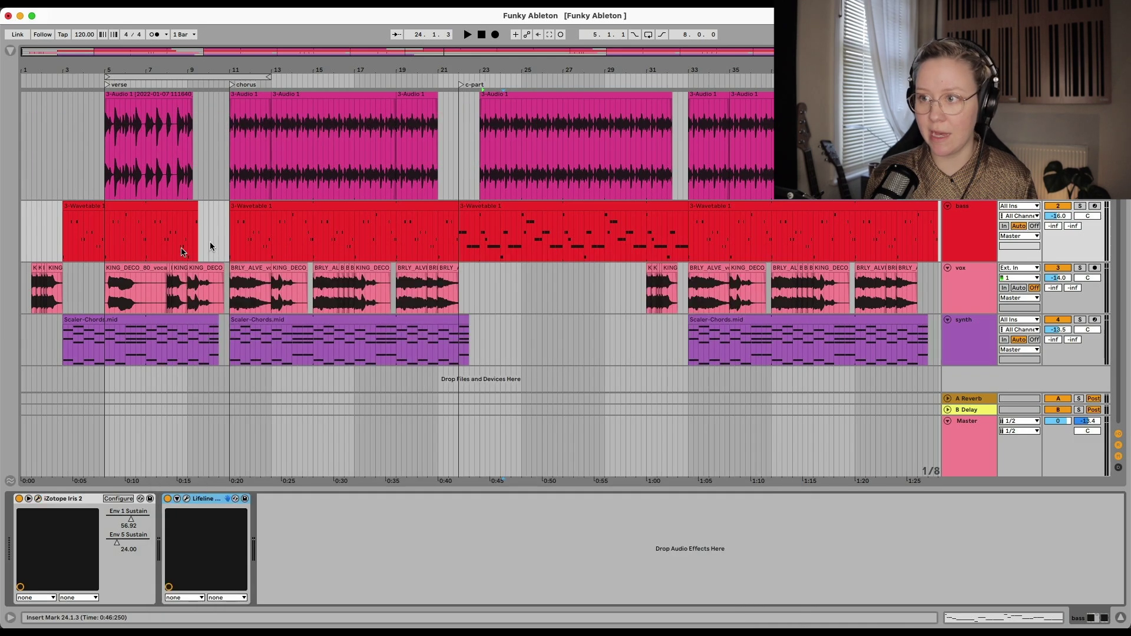
Step: Choose the MIDI Ctrl Pitch Bend envelope for the c-part bass clip
click(538, 207)
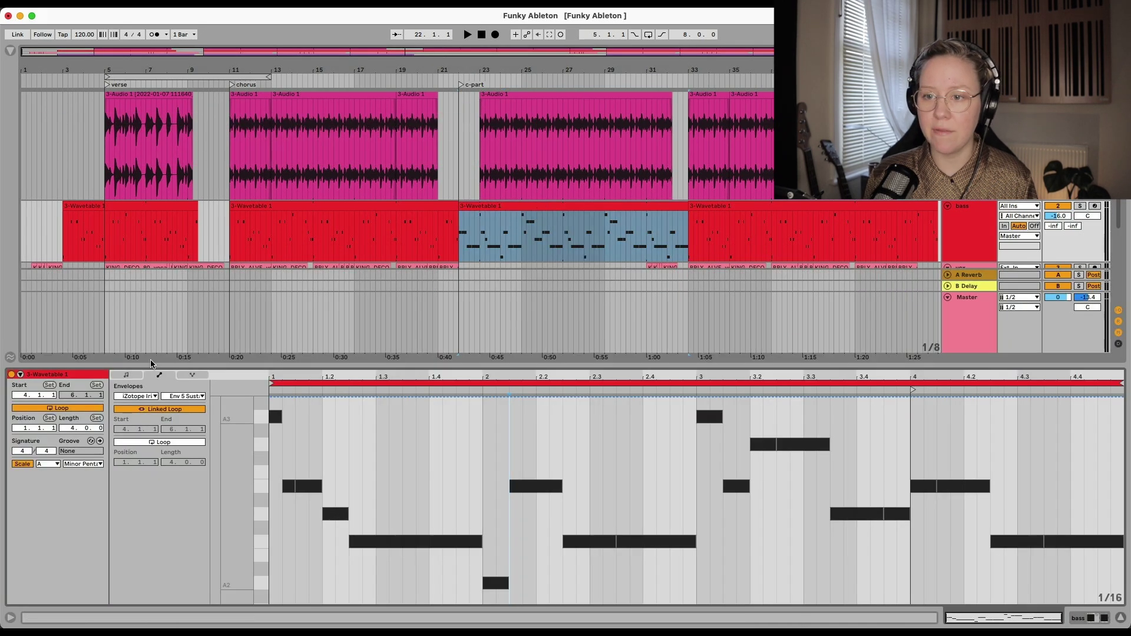
click(142, 399)
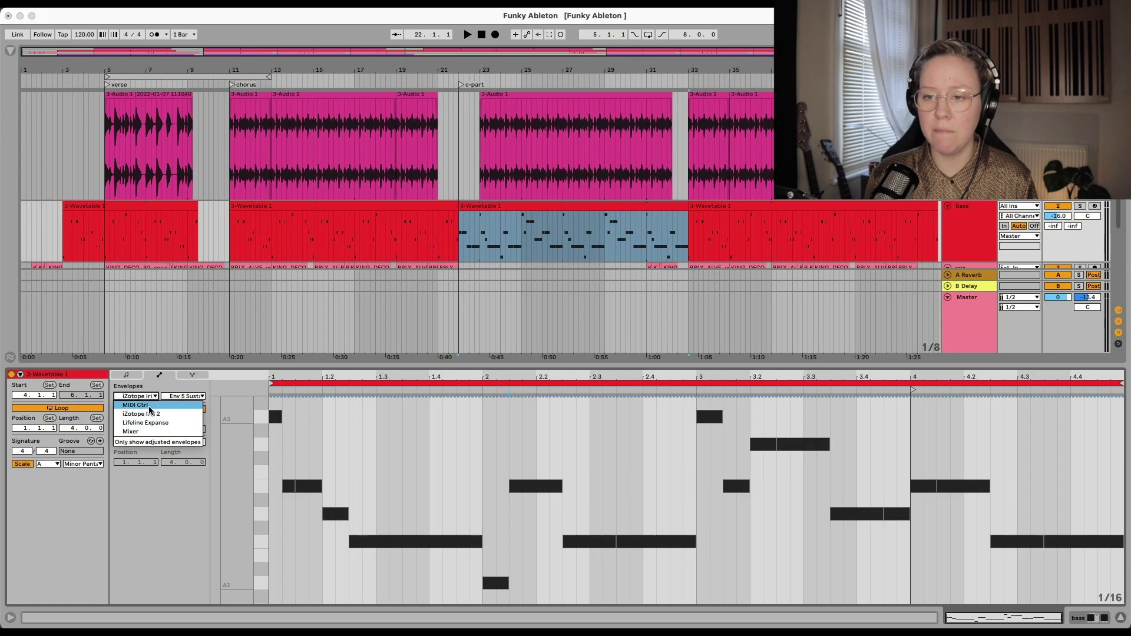
click(149, 406)
click(184, 398)
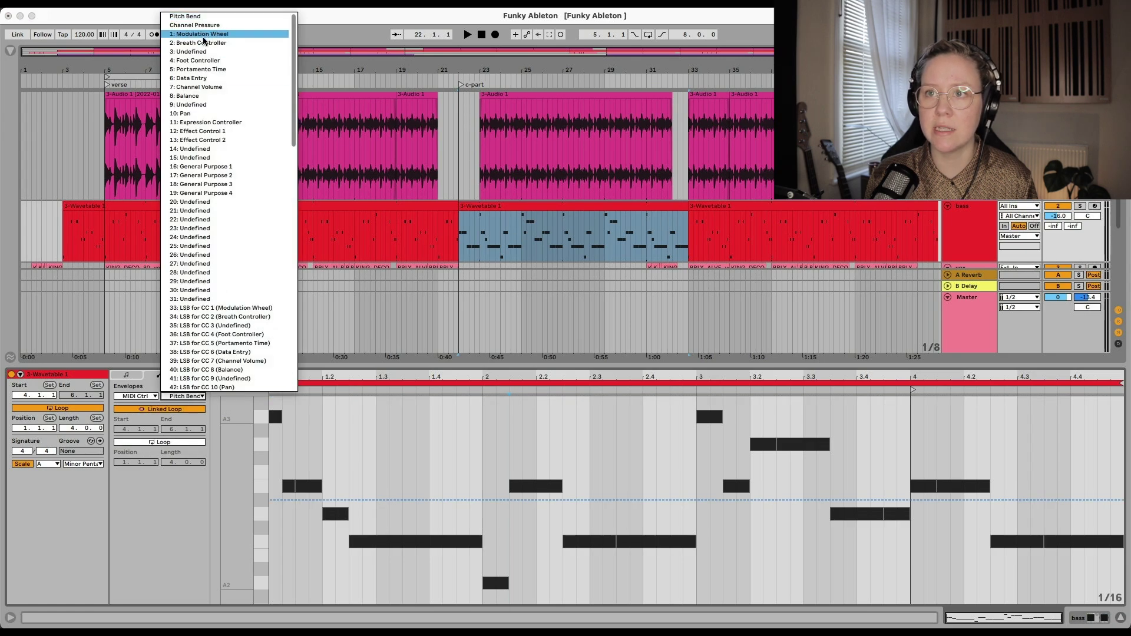
click(206, 18)
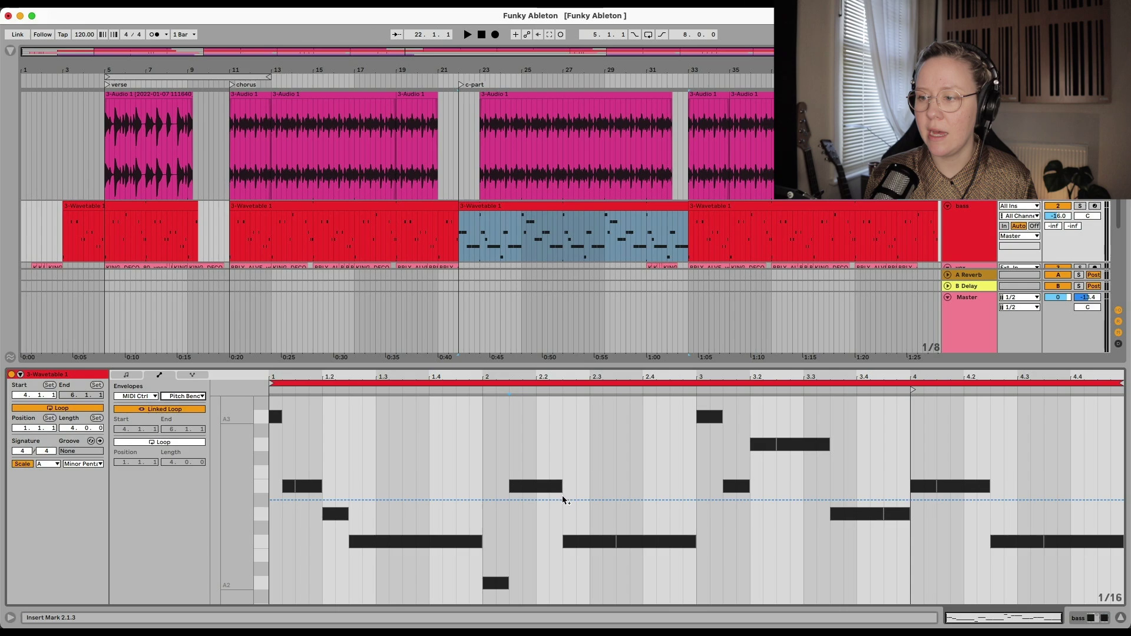
Step: Draw a pitch bend envelope in the c-part bass clip with dips near 2.3 and just before bar 4, playing it while shaping
drag(598, 501, 549, 462)
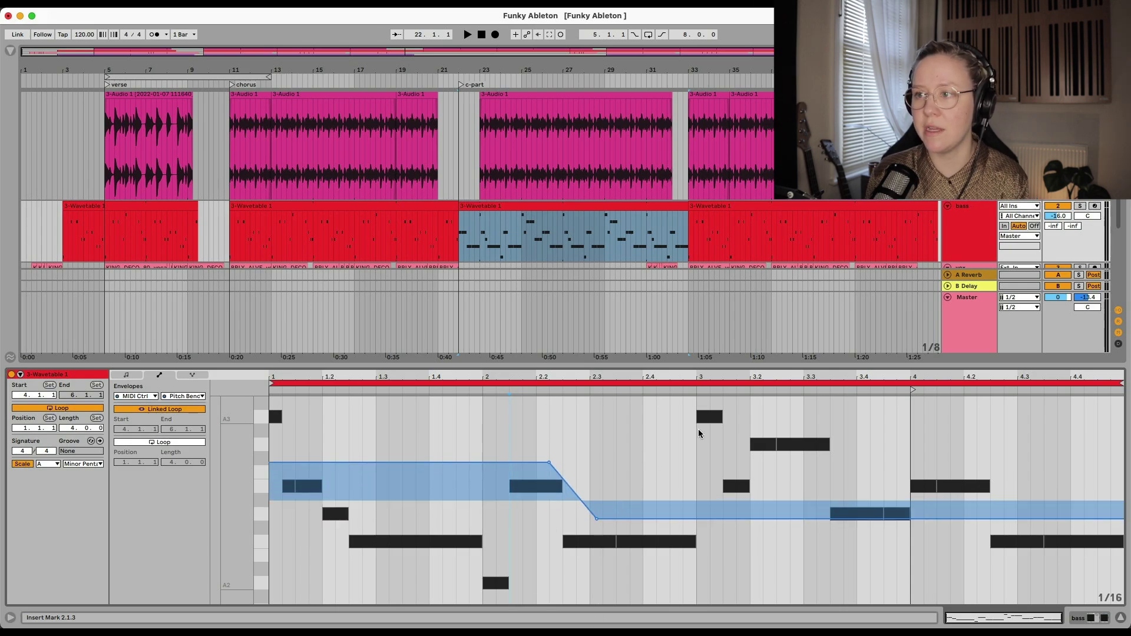
key(space)
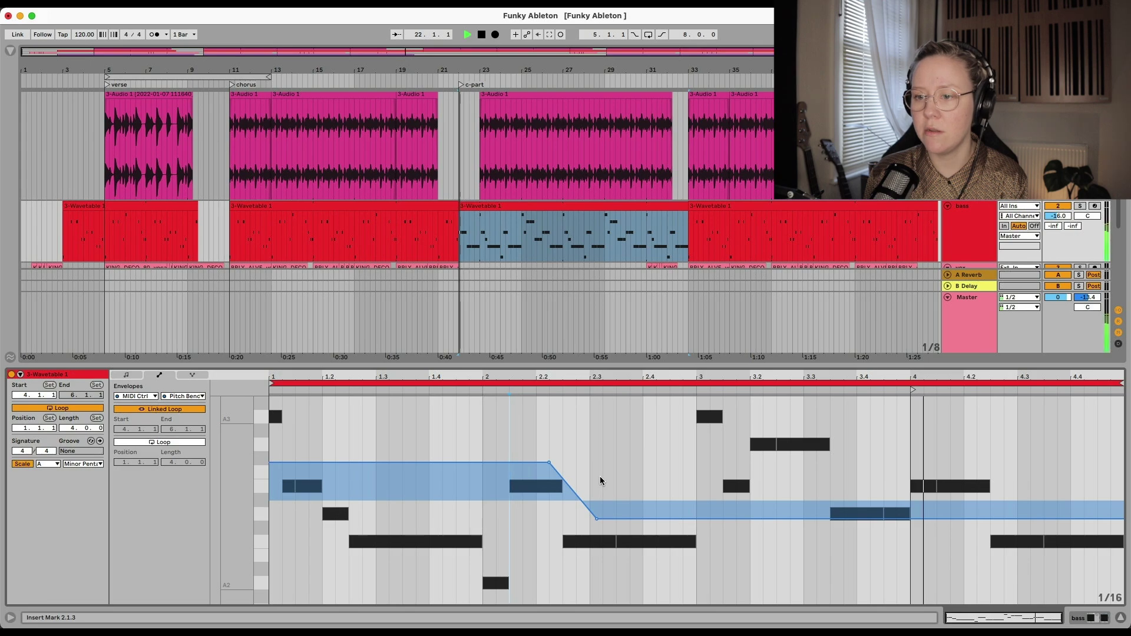
drag(670, 519, 669, 496)
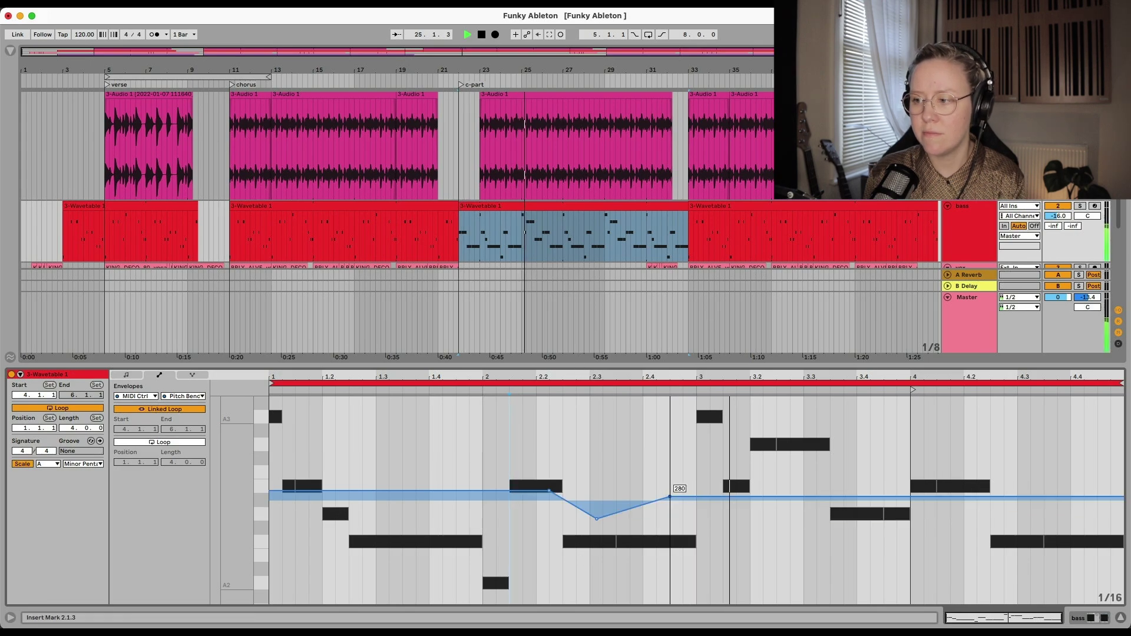
key(space)
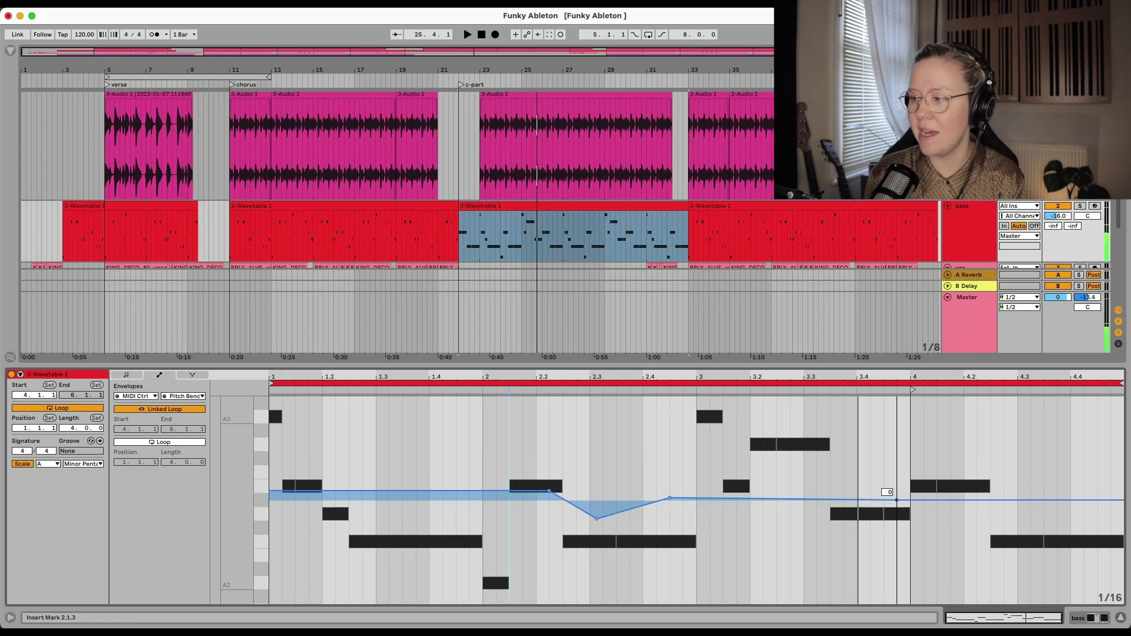
drag(900, 499, 970, 497)
key(space)
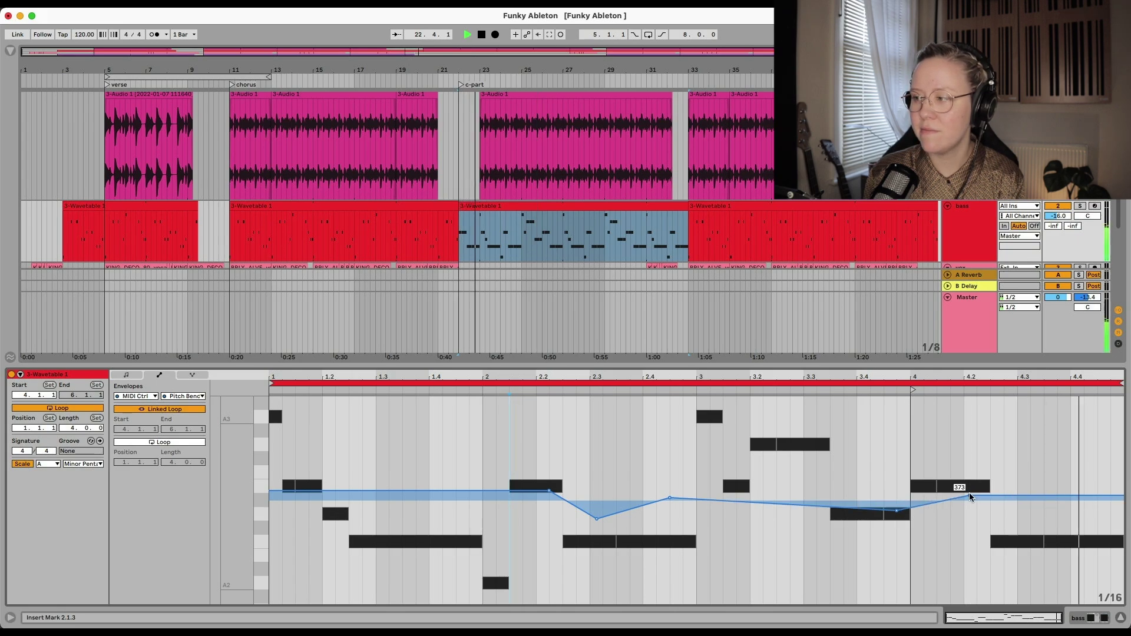
click(1097, 500)
drag(1097, 501, 1098, 501)
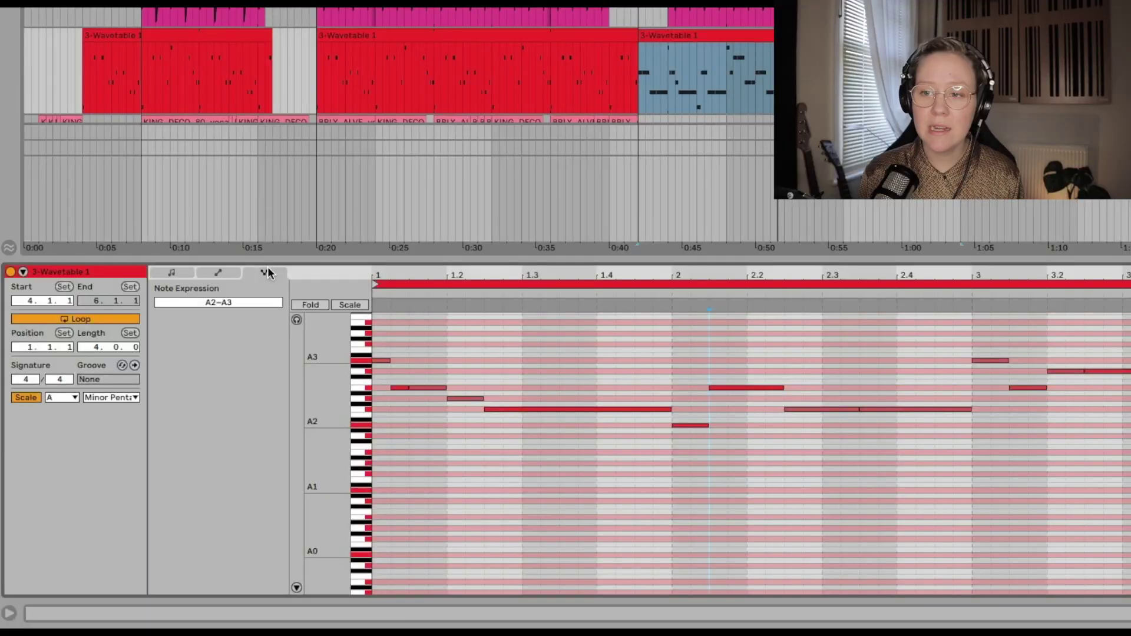
Step: Show and hide the slide, pressure, velocity and release velocity lanes in the bass clip's note expression view
click(296, 588)
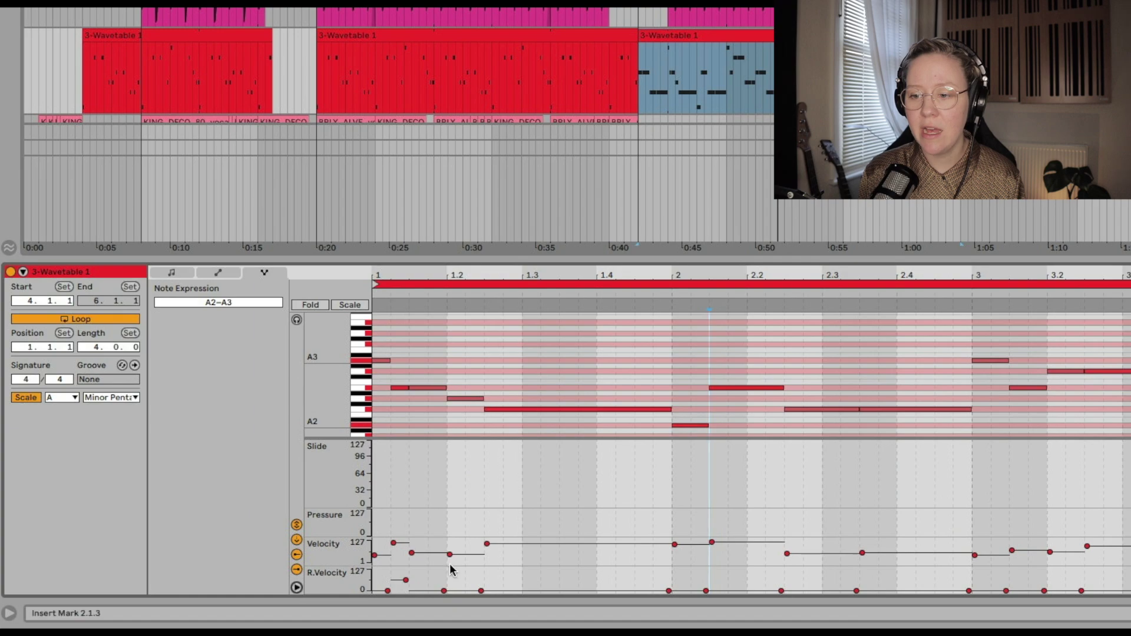
click(298, 586)
click(298, 587)
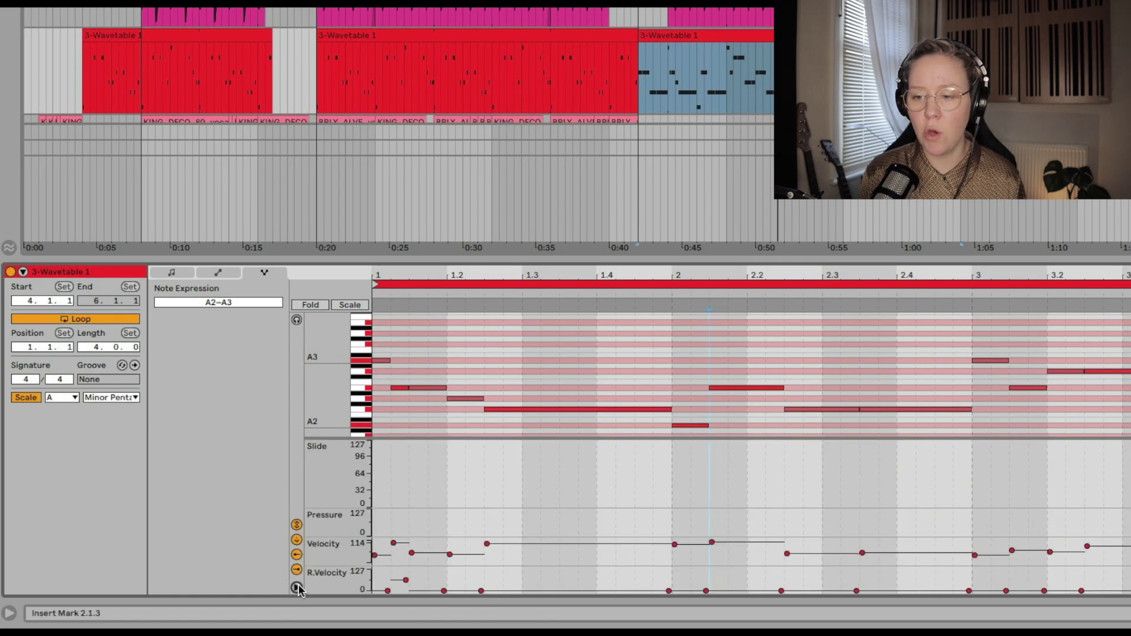
click(298, 586)
click(298, 586)
click(298, 586)
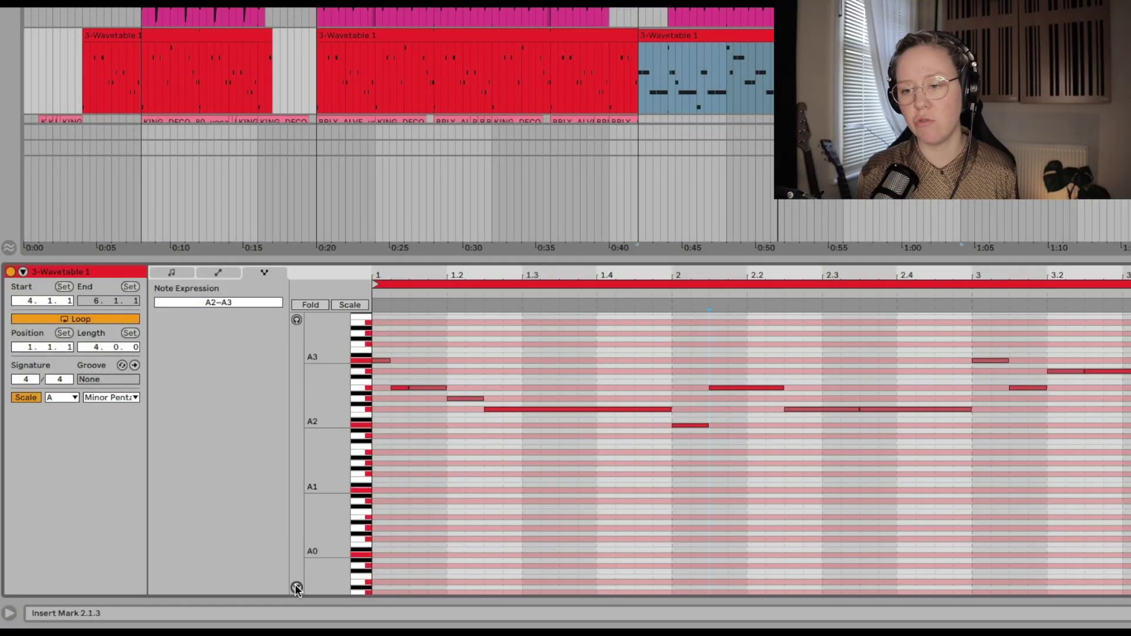
Step: Show the expression lanes and draw a pitch curve on the long C3 note before bar 2, with one point at -0.31 st
click(296, 588)
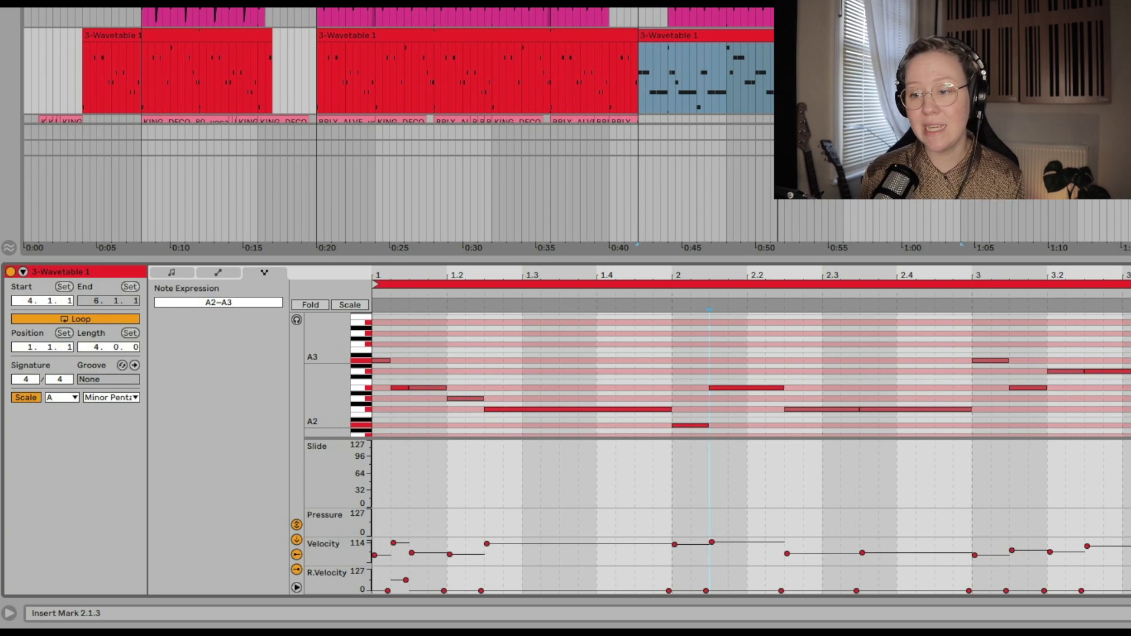
click(487, 543)
drag(547, 409, 506, 414)
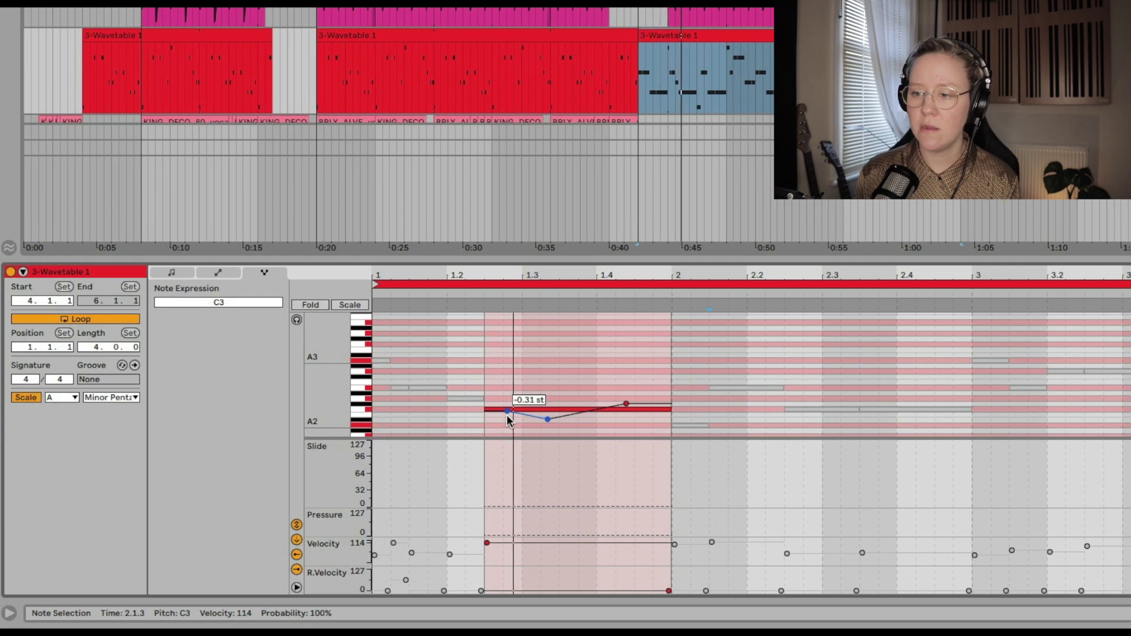
Step: Return to the bass clip's note editing view and enlarge its velocity lane above the chance lane
click(170, 273)
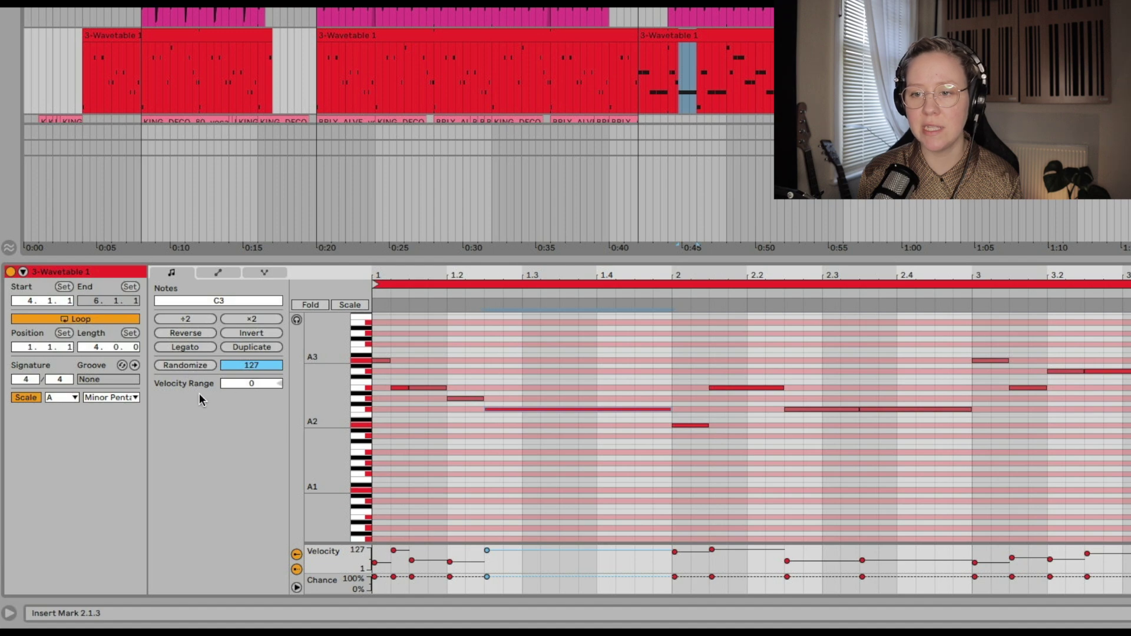
click(296, 554)
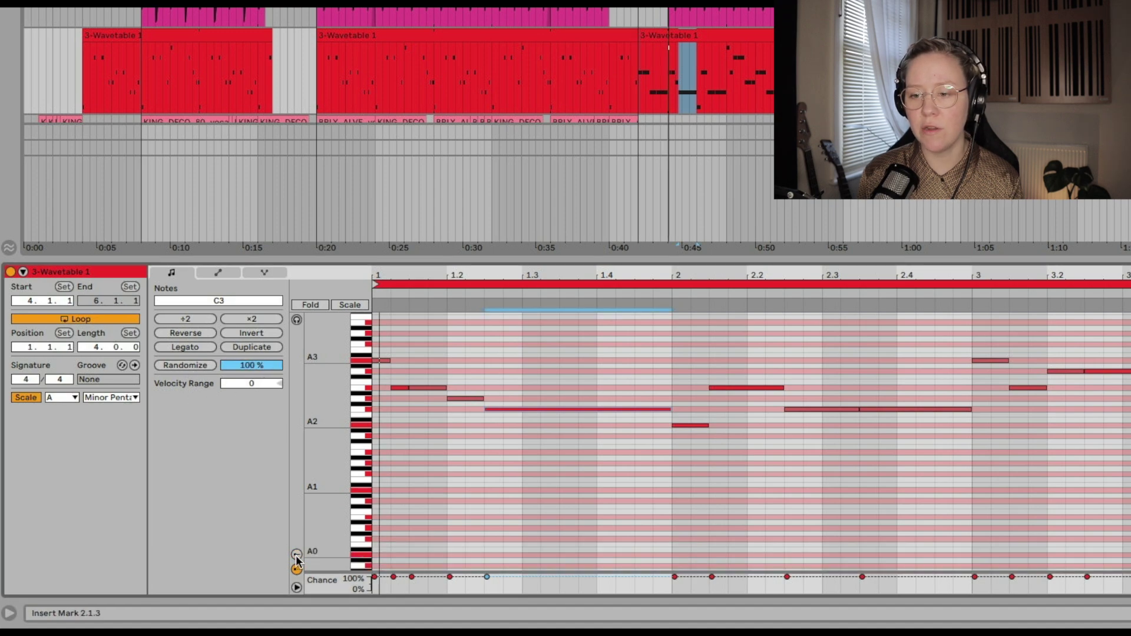
click(296, 557)
drag(343, 543, 343, 394)
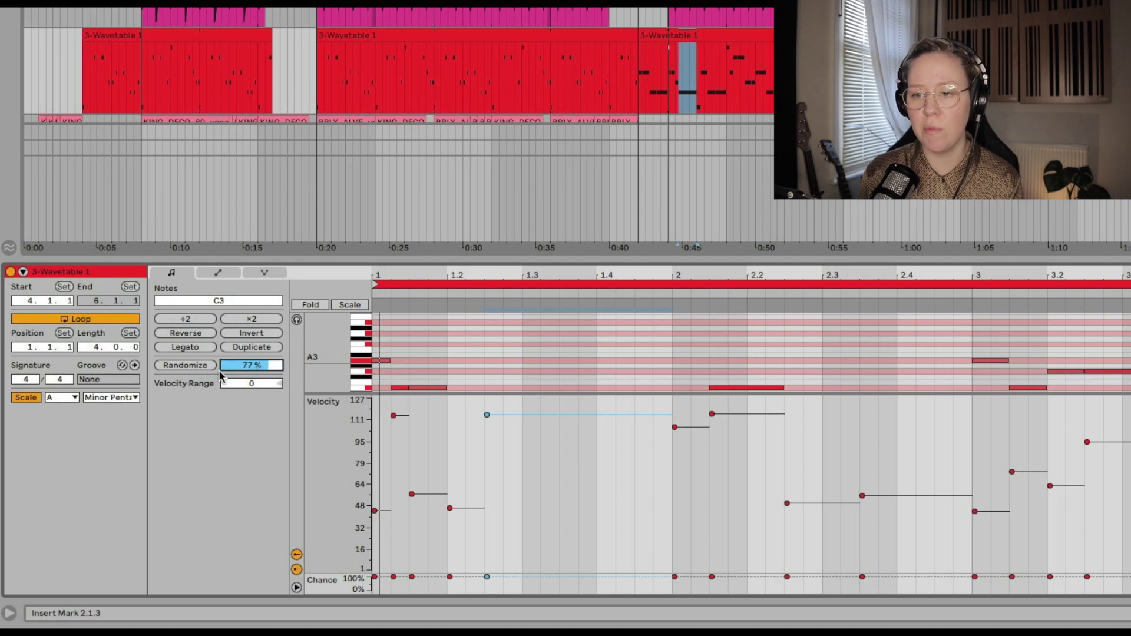
Step: Randomize the velocities of all notes in the c-part bass clip repeatedly, ending with an amount of 98
key(ctrl+a)
click(189, 365)
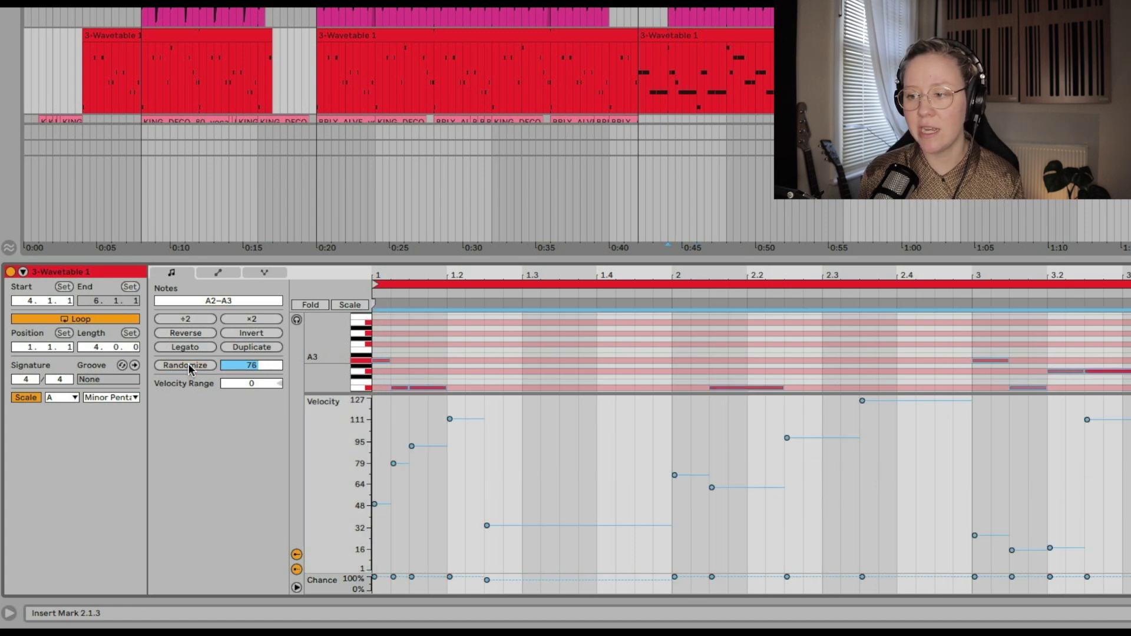
click(190, 365)
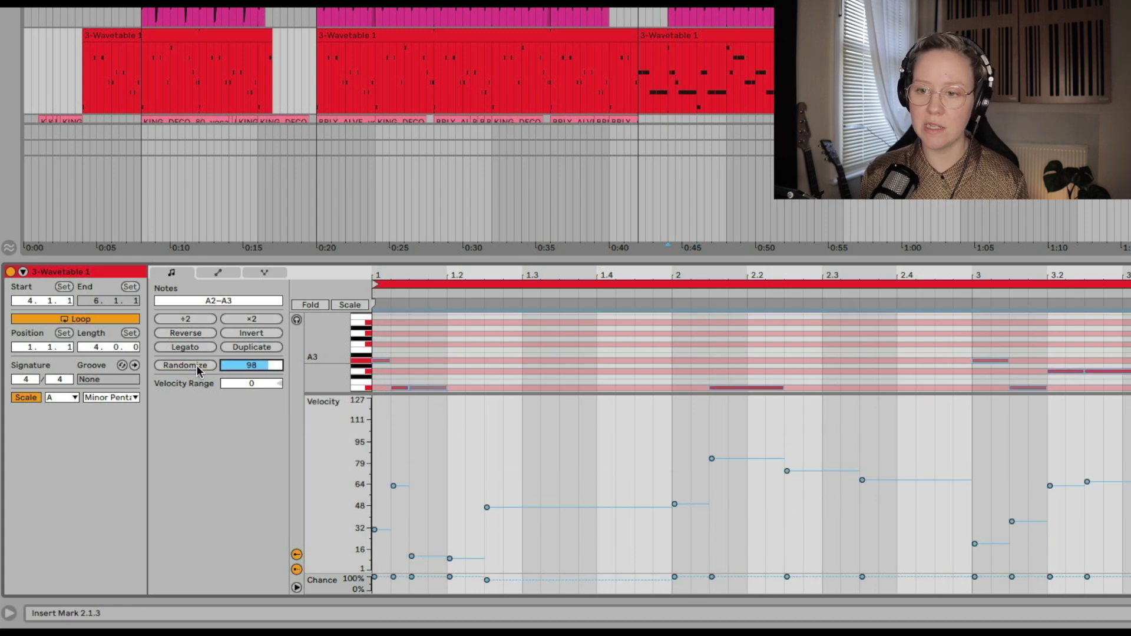
click(196, 365)
click(197, 365)
click(196, 366)
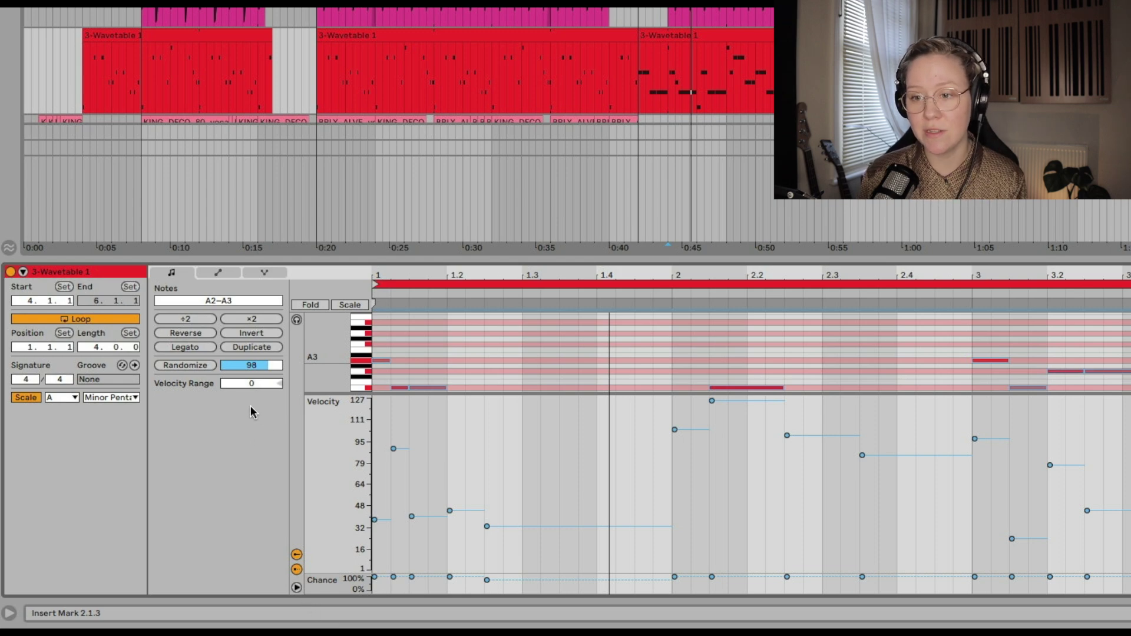
Step: Set the velocity range of the c-part bass clip's notes to +16
mouse_move(259, 386)
mouse_down()
mouse_move(259, 335)
mouse_move(259, 376)
mouse_up()
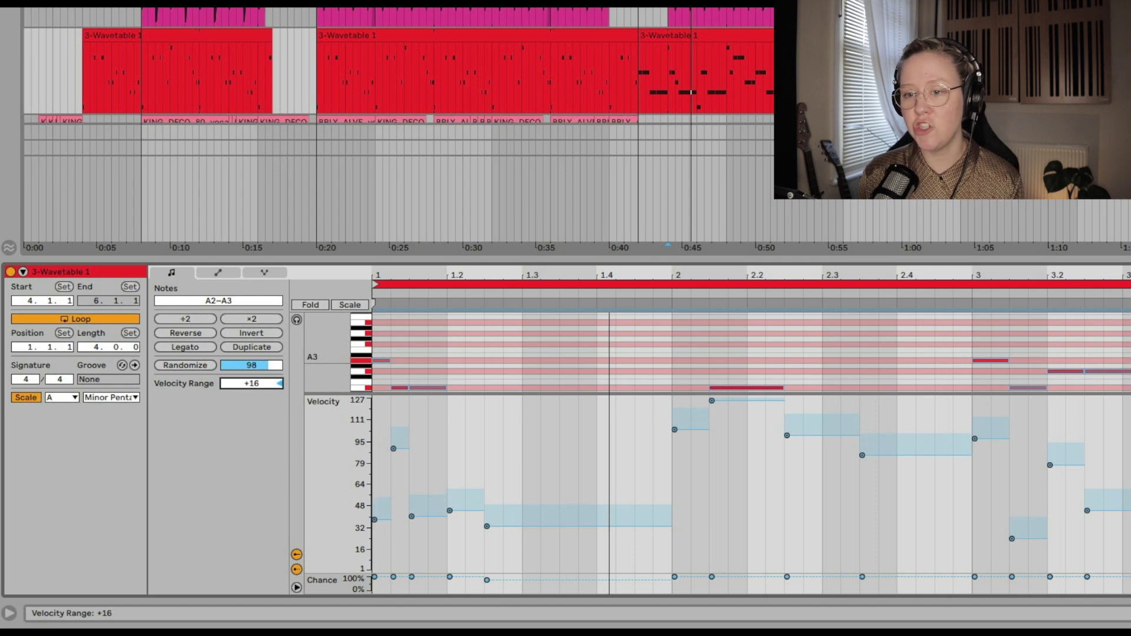
click(598, 530)
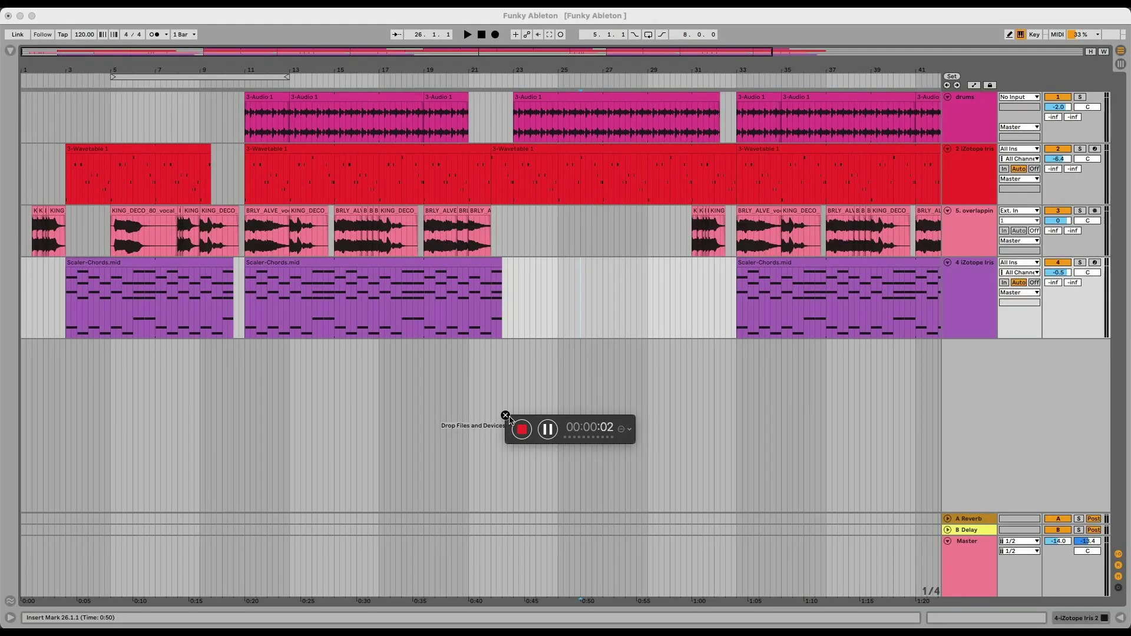
Step: Duplicate the purple iZotope Iris synth track together with its chord clips
click(505, 415)
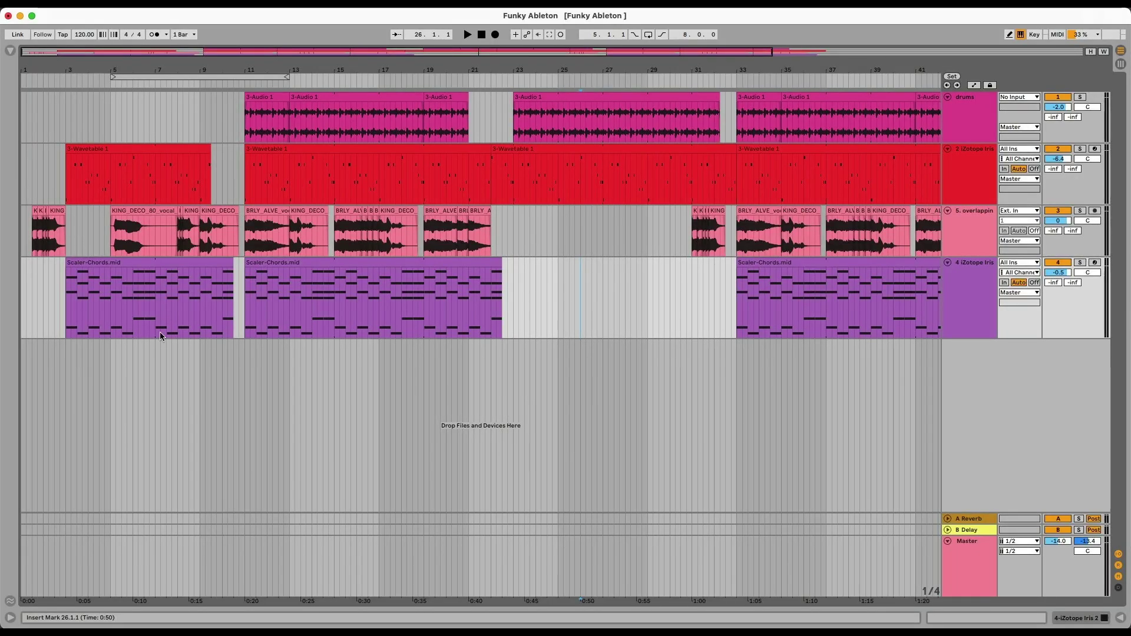
click(987, 295)
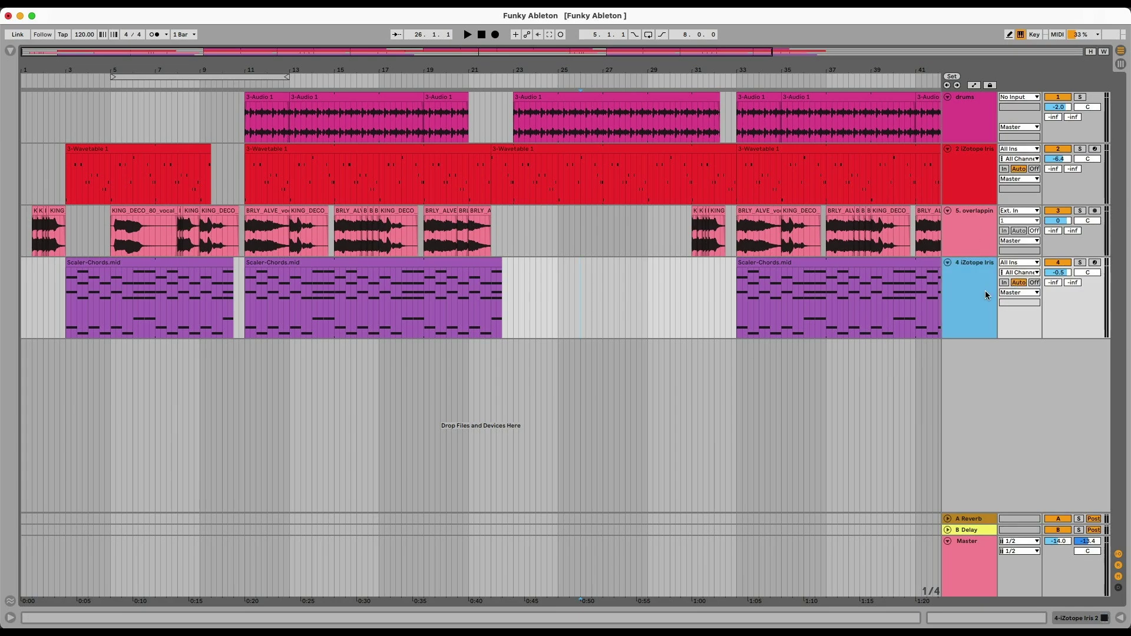
key(super+d)
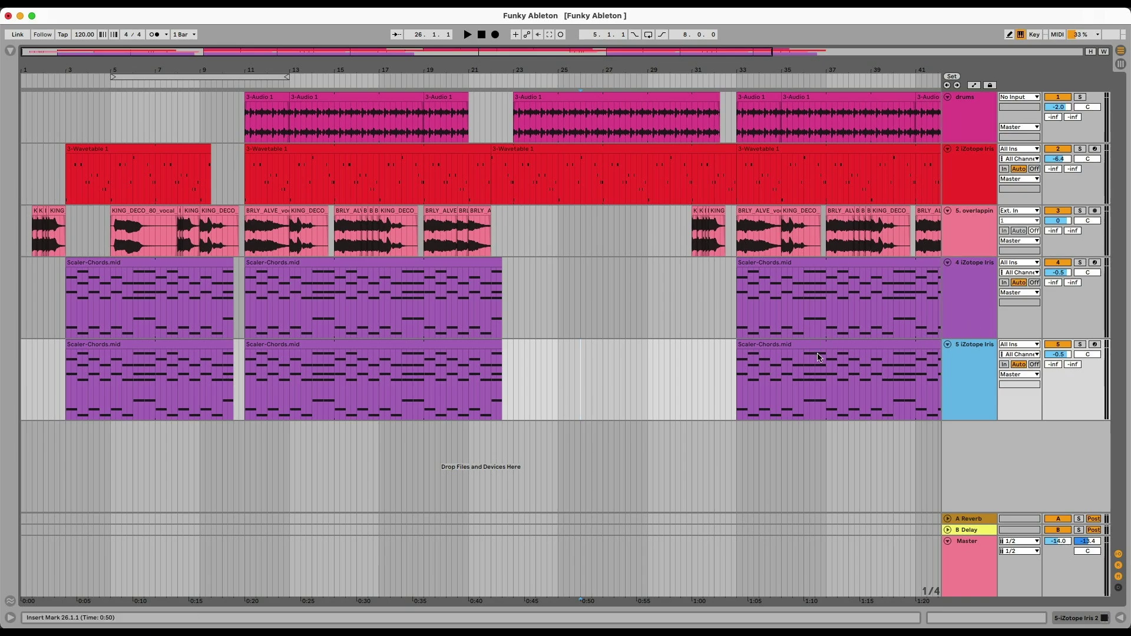
Step: Delete the chord clips starting at bars 33 and 3 from the duplicated synth track
key(minus)
click(586, 349)
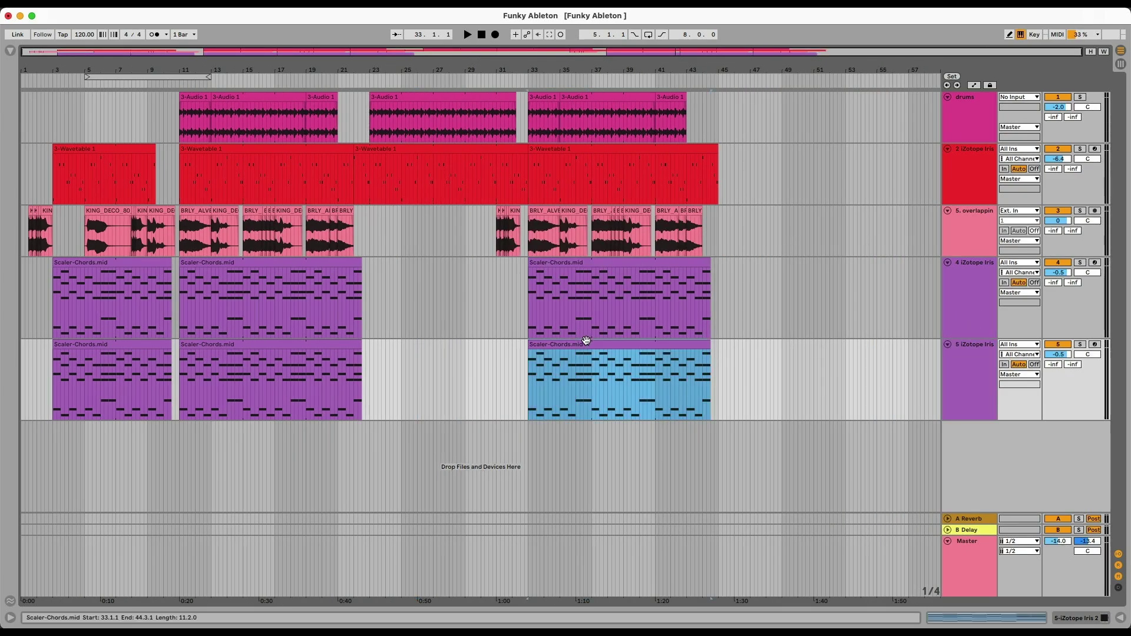
key(Delete)
click(86, 344)
key(Delete)
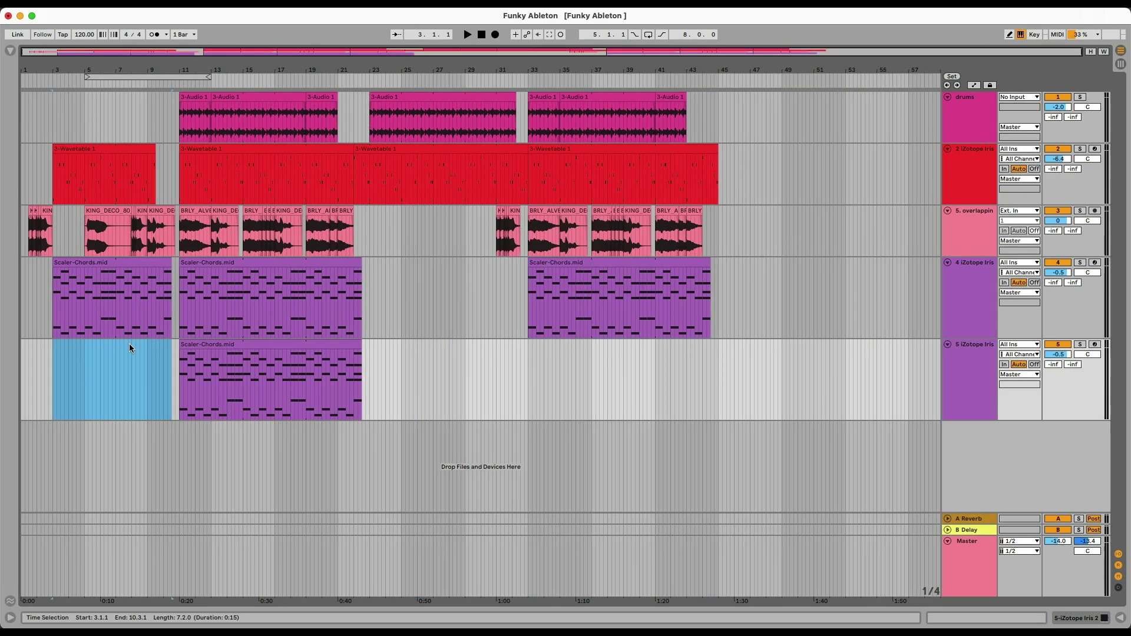
Step: Open the original synth track's chord clip at bar 11 in an enlarged note editor and listen to it soloed
click(217, 346)
double_click(218, 346)
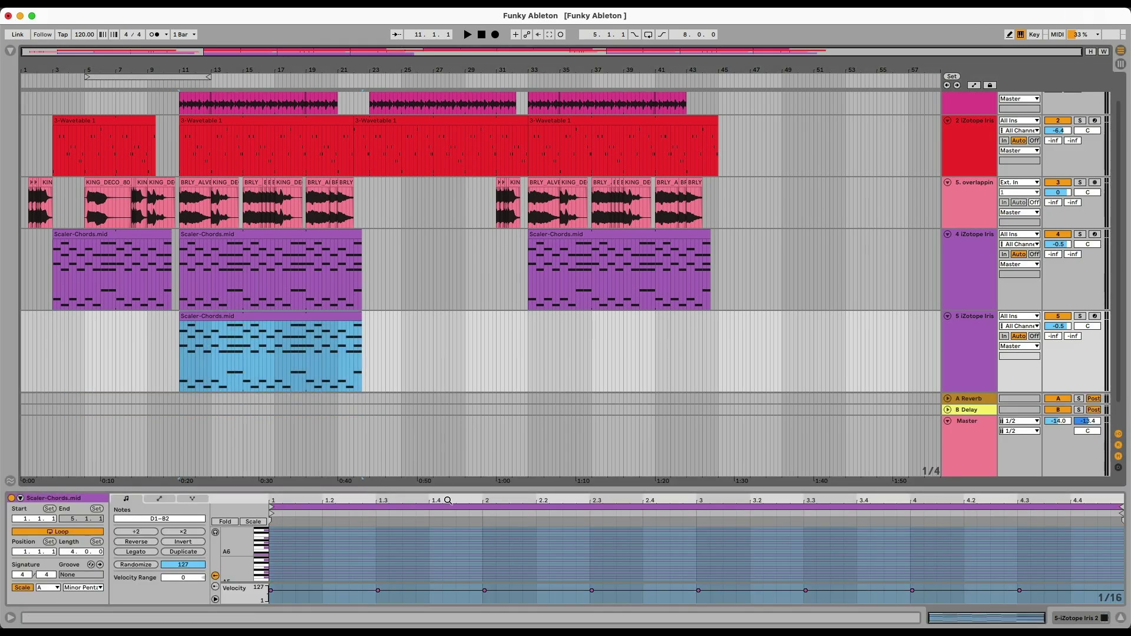
drag(438, 488, 436, 354)
key(space)
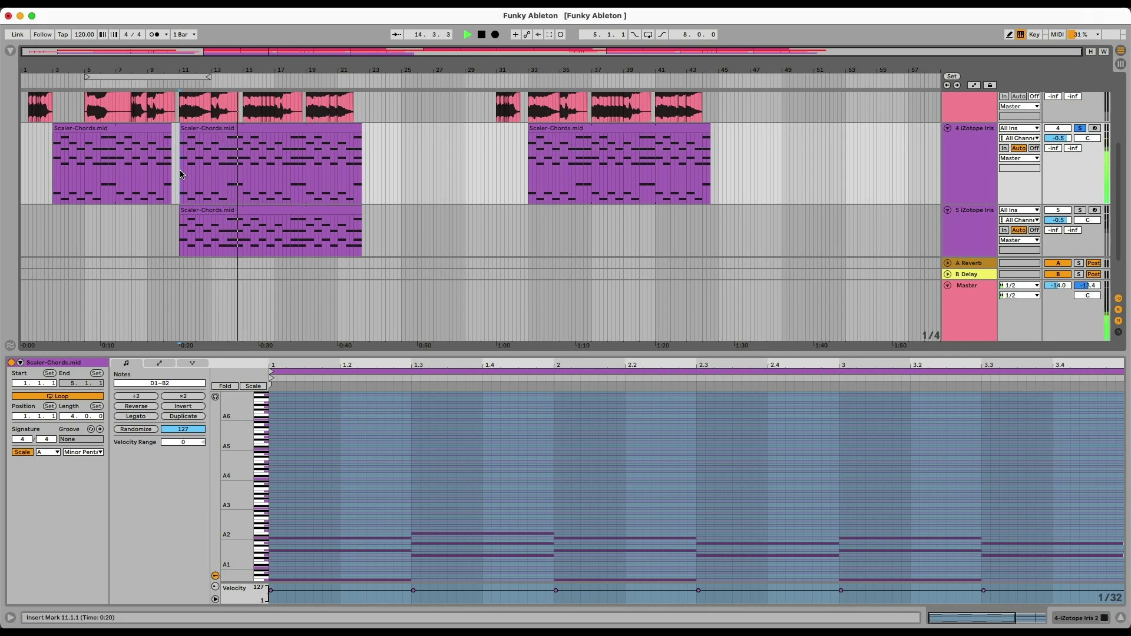
key(super+alt+e)
key(space)
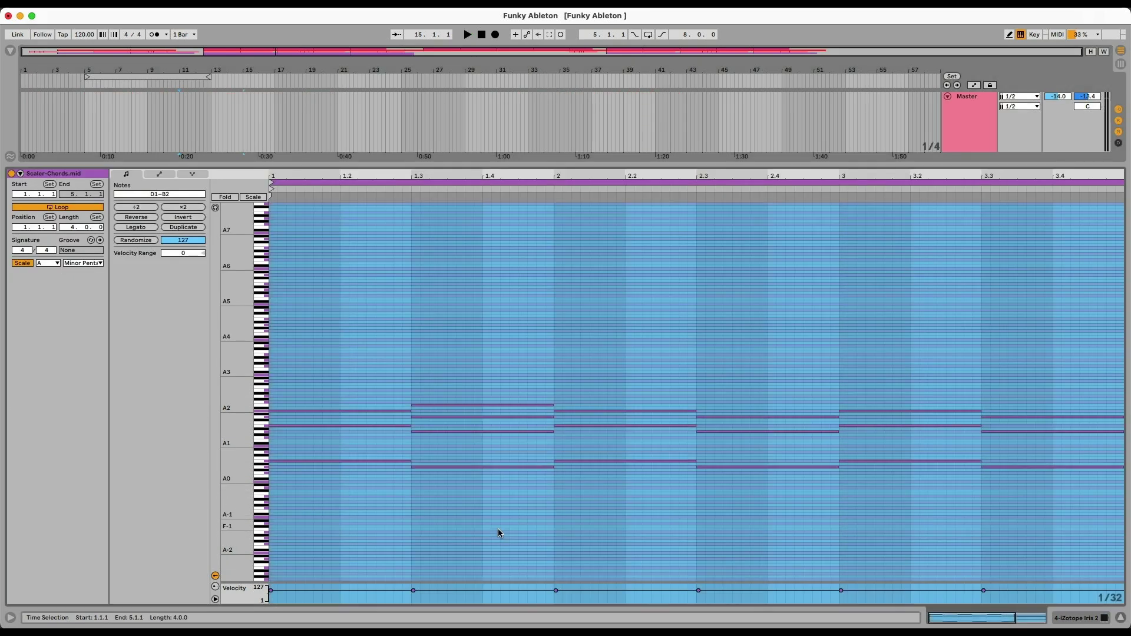
Step: Delete the chords on beat 3 of each bar in the chord clip
click(497, 533)
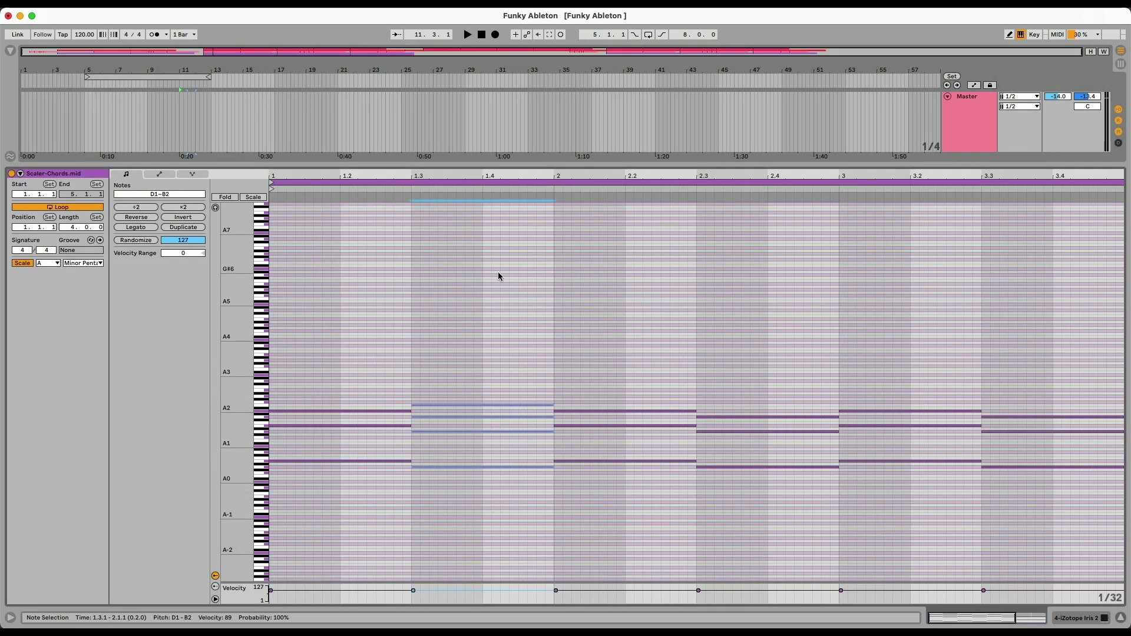
key(Delete)
click(777, 512)
key(Delete)
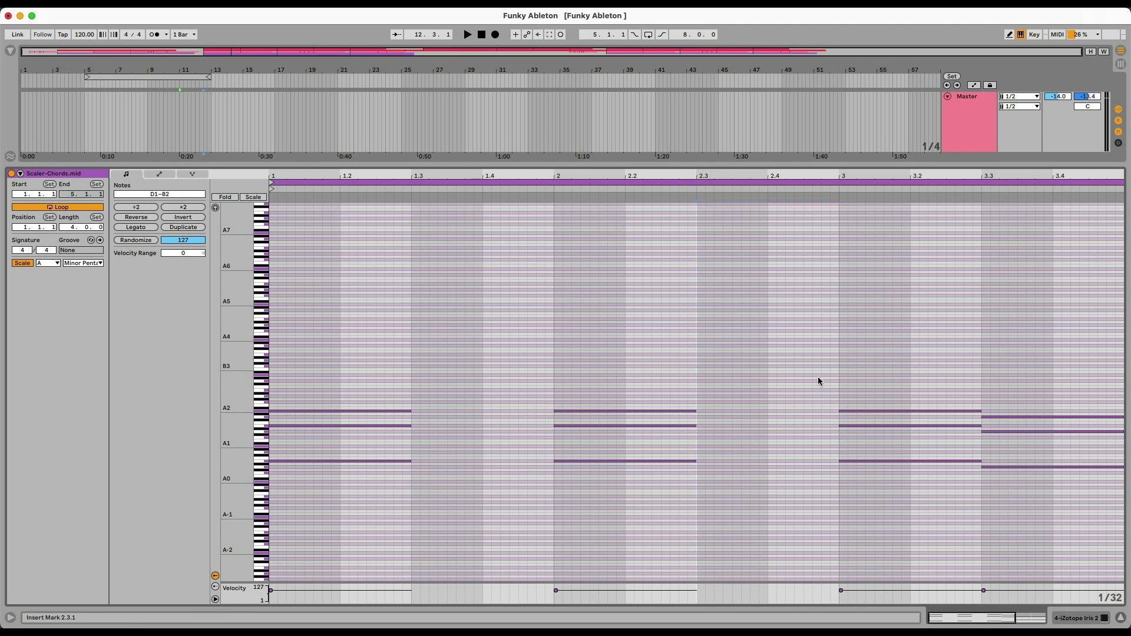
click(1048, 516)
key(Delete)
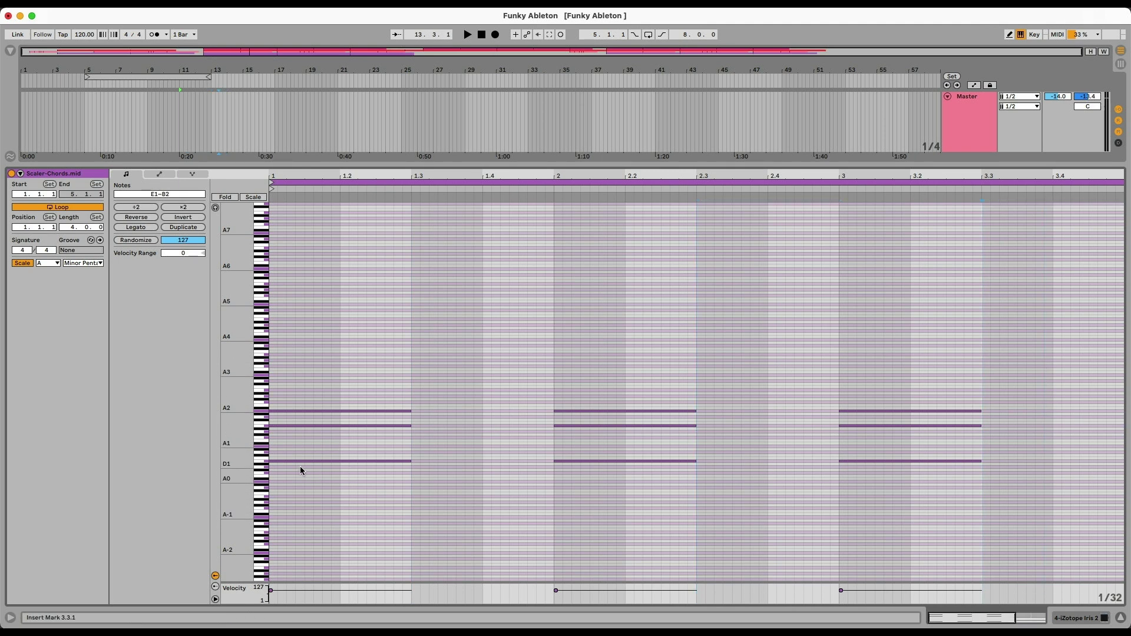
Step: Transpose the chord at bar 1 up an octave, move its upper two notes higher and audition it
scroll(300, 469, up, 3)
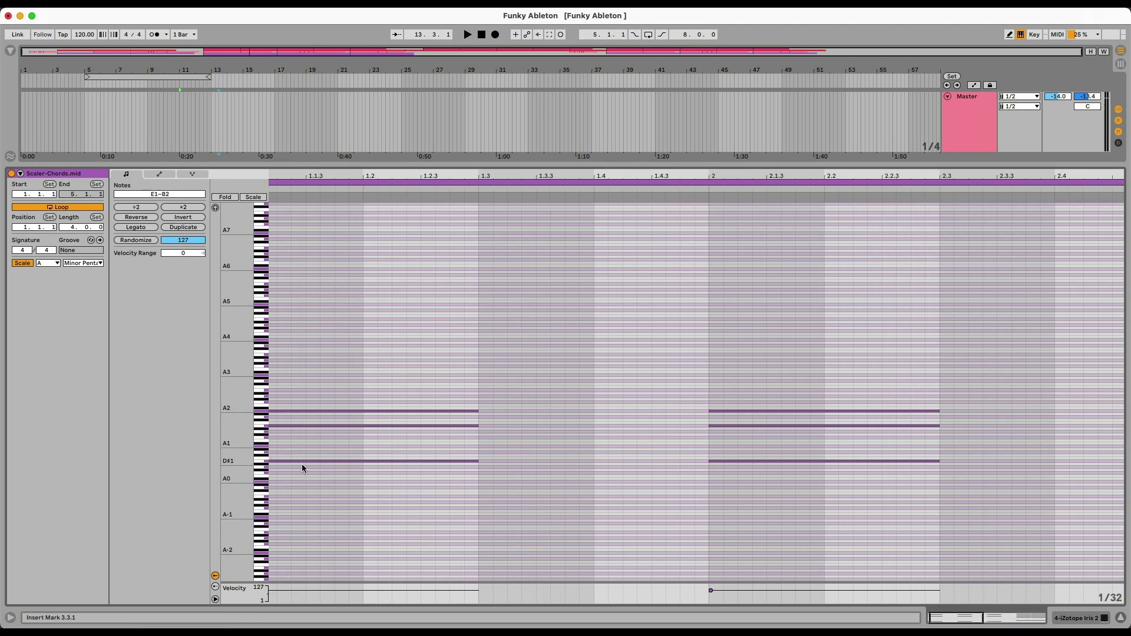
click(343, 500)
key(shift+Up)
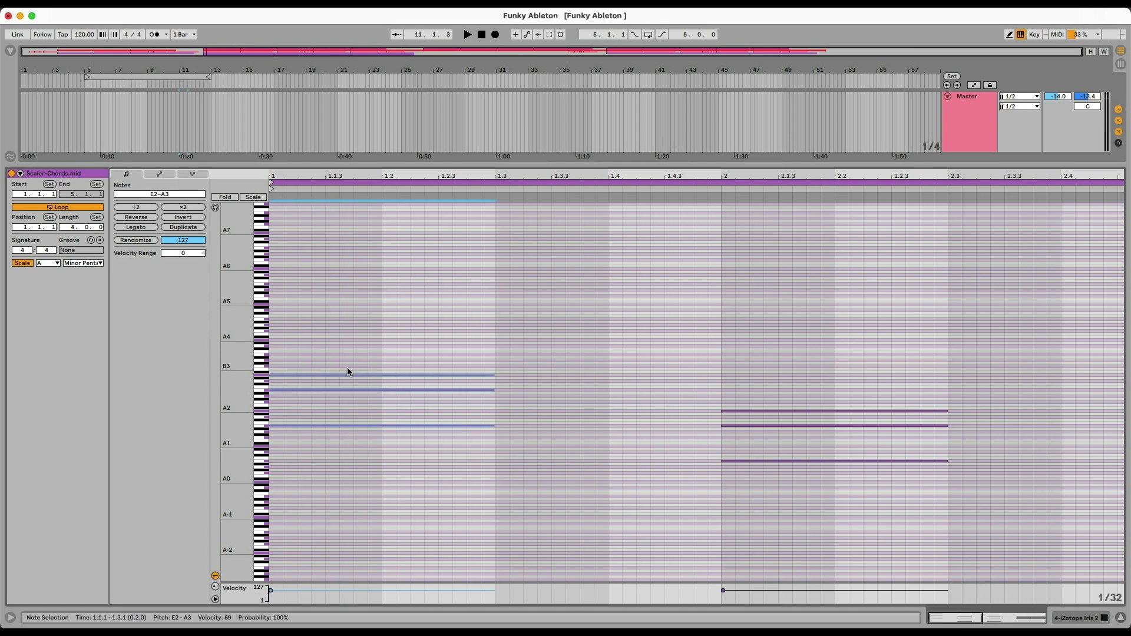
drag(331, 404, 332, 363)
key(Up)
key(Up)
key(Up)
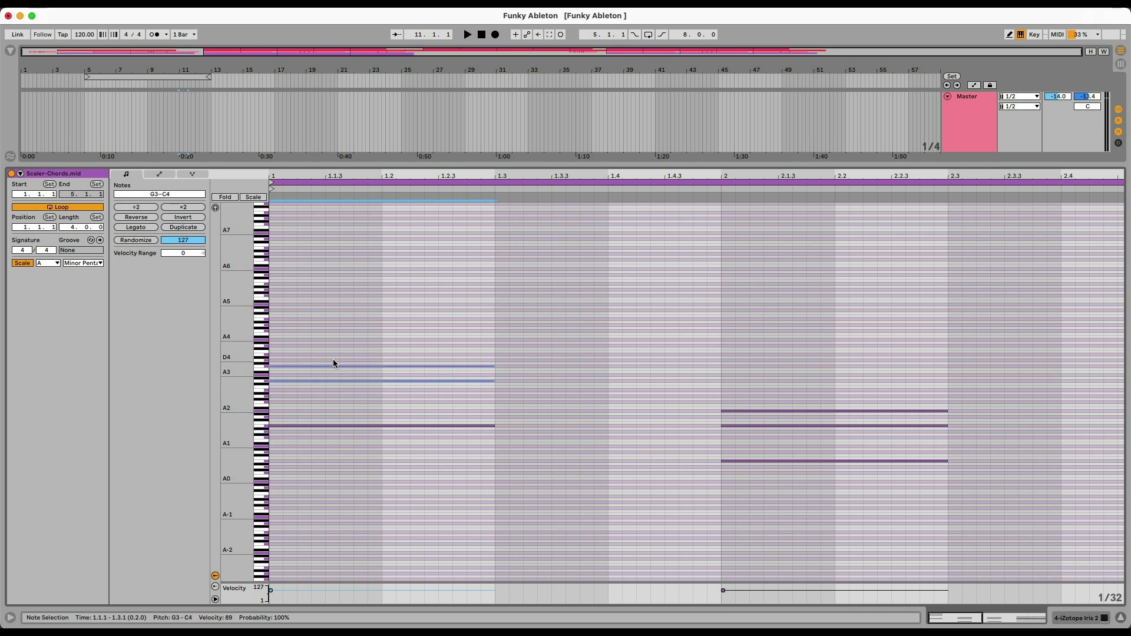
key(super+z)
key(space)
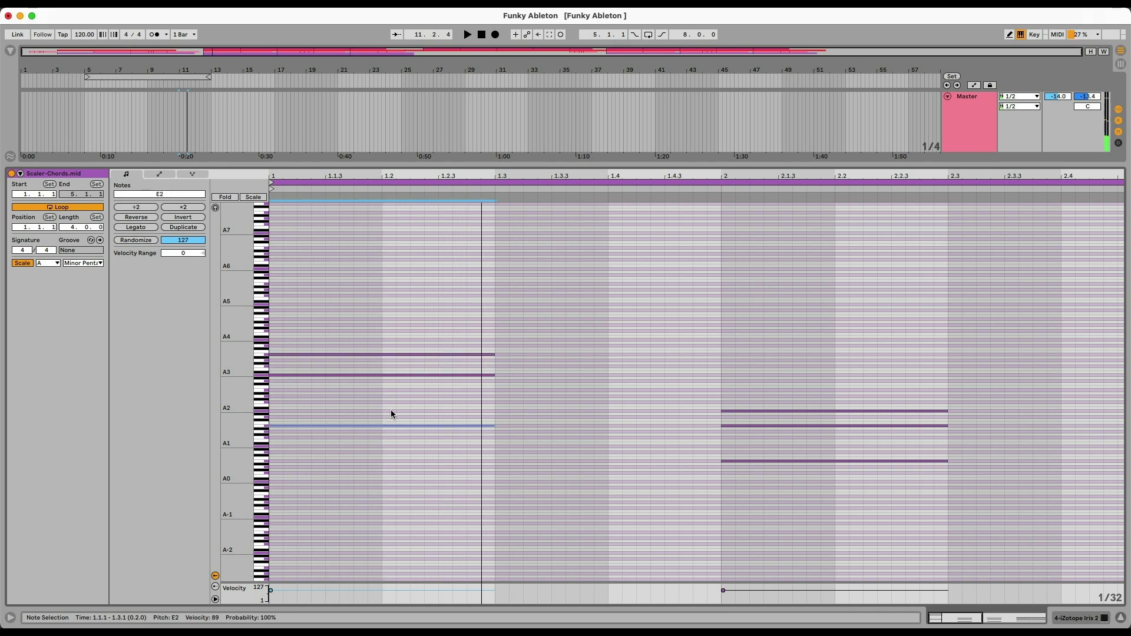
Step: Raise the lowest note of the bar 1 chord by an octave to E3
key(Up)
key(Up)
key(Up)
key(Up)
key(Up)
key(Up)
key(Up)
key(Up)
key(Up)
key(Up)
key(Up)
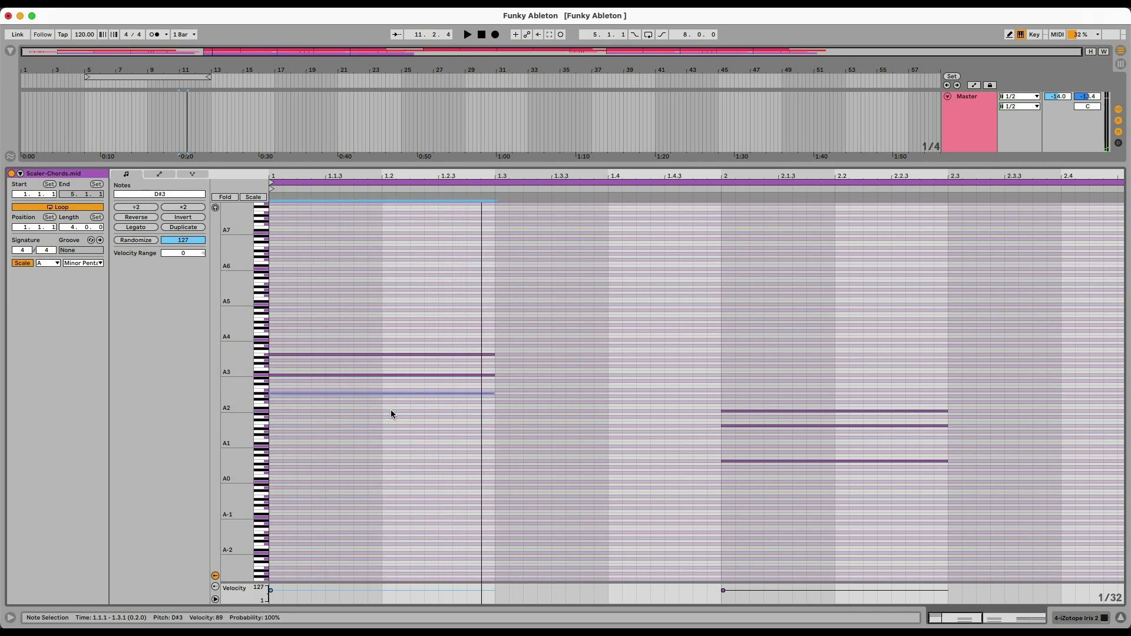
key(Up)
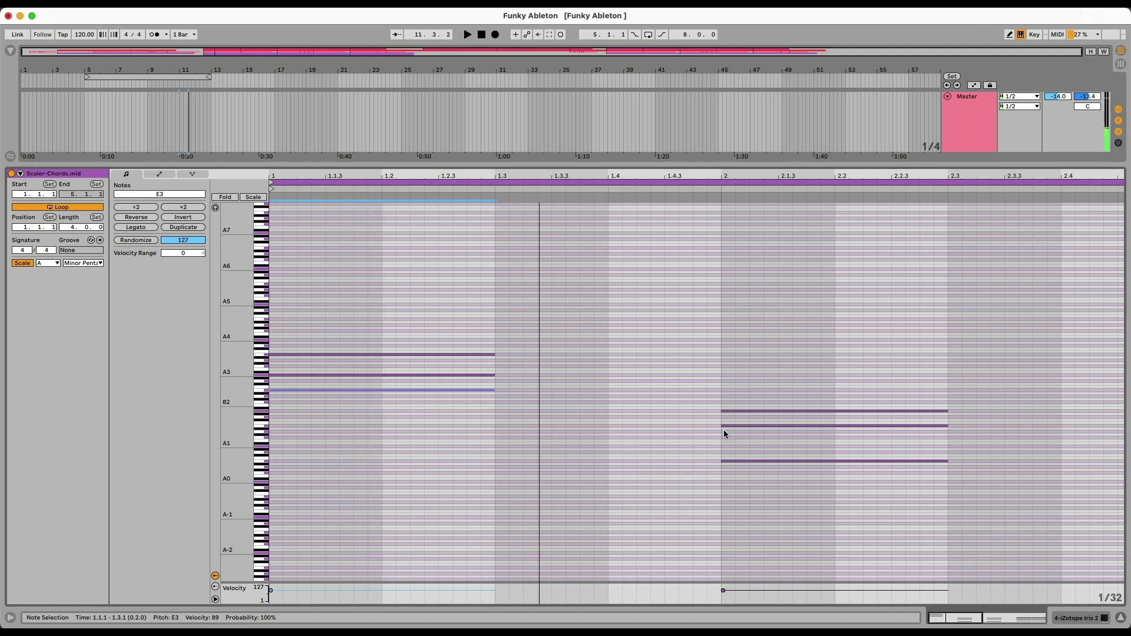
Step: Transpose the chord at bar 2 upwards so that it spans A2 to D4
drag(725, 501, 830, 394)
key(Up)
key(Up)
key(Up)
key(Up)
key(Up)
key(Up)
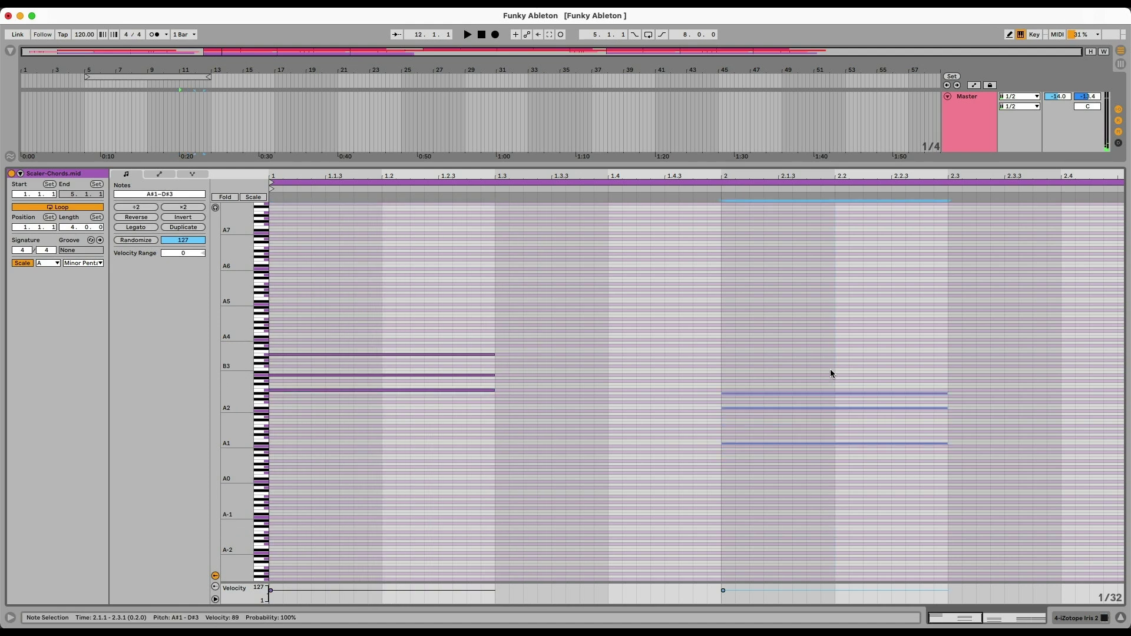
key(Up)
key(Up)
key(Up)
key(Up)
key(Up)
key(Up)
key(Up)
key(Up)
key(Up)
key(Up)
key(Up)
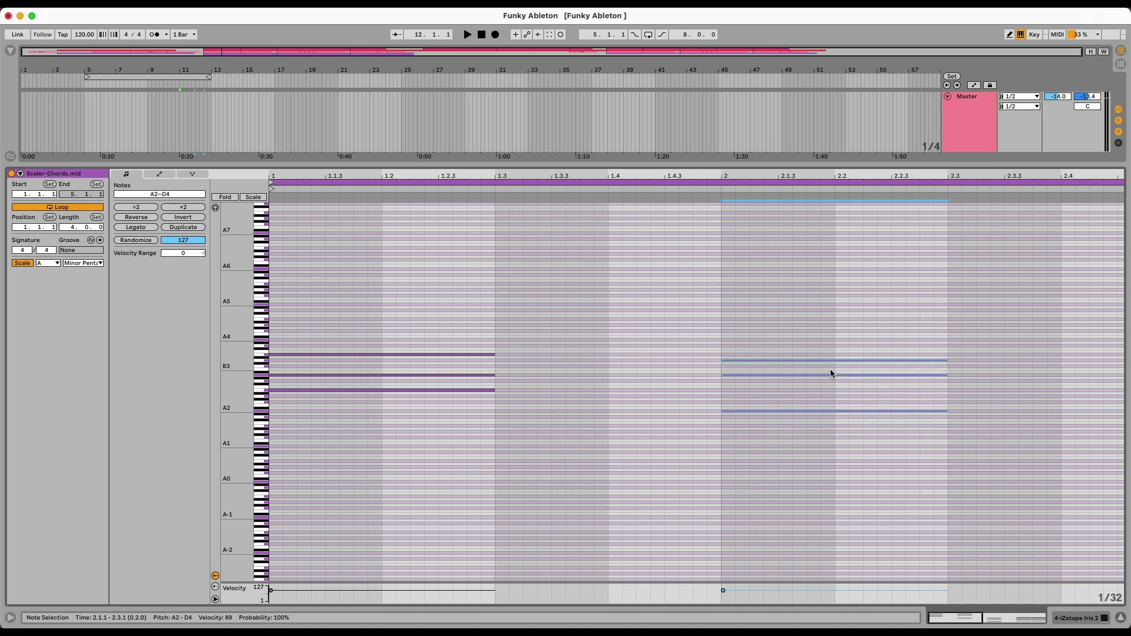
key(Up)
key(Down)
Step: Revoice the bar 2 chord with its lowest note on C3 and its upper two notes on D4 and G4
key(space)
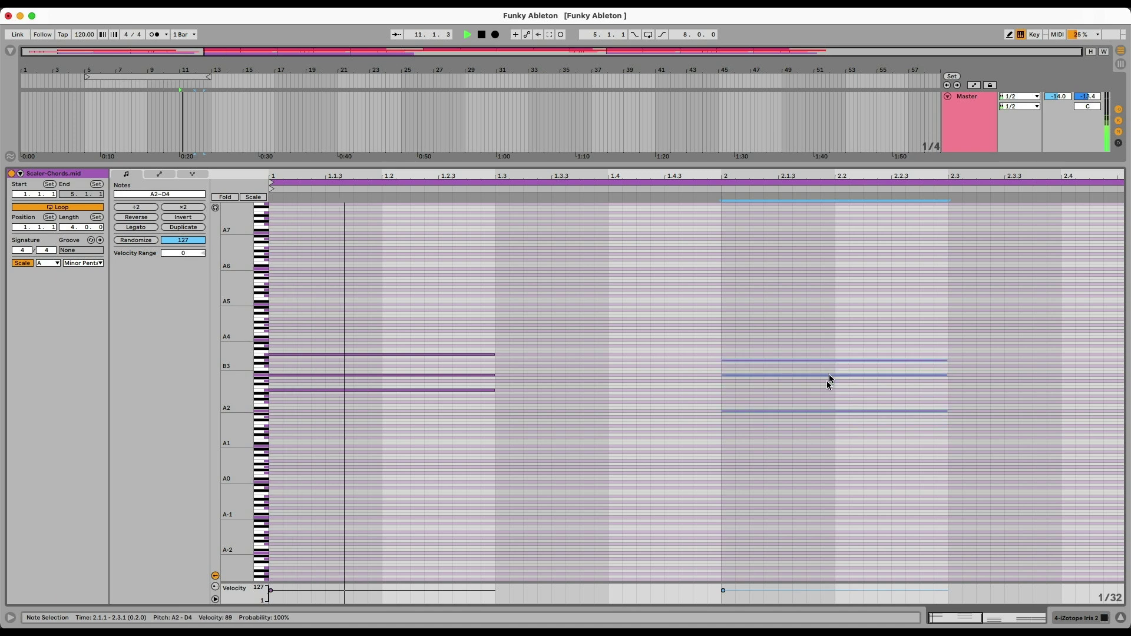
key(alt+Down)
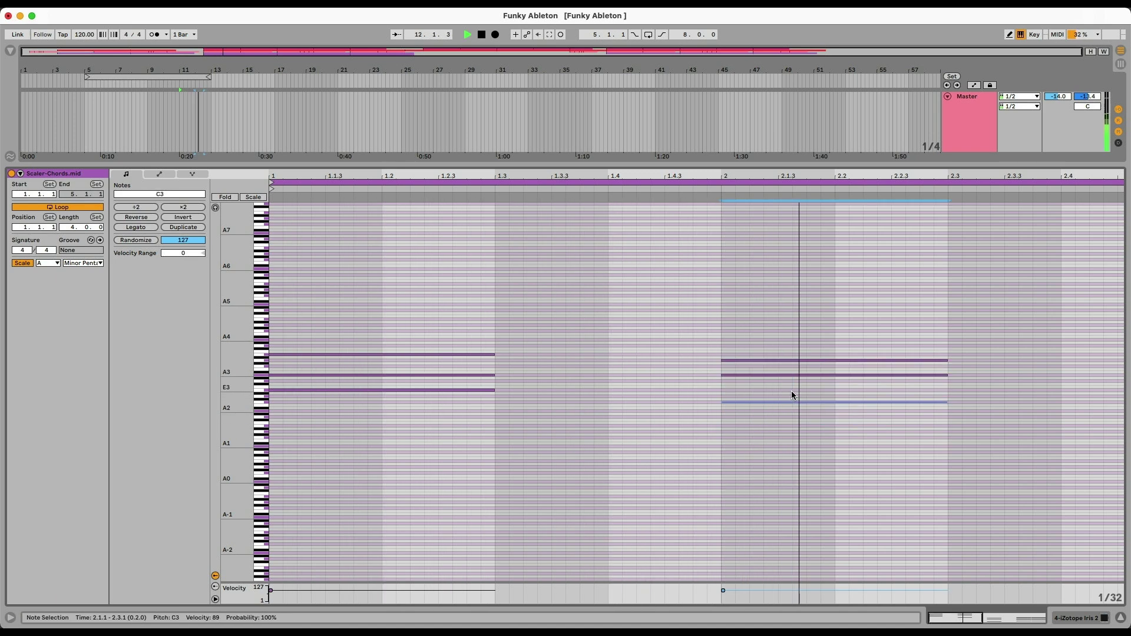
key(space)
drag(791, 391, 792, 277)
key(Up)
key(Up)
key(Up)
key(Up)
key(Up)
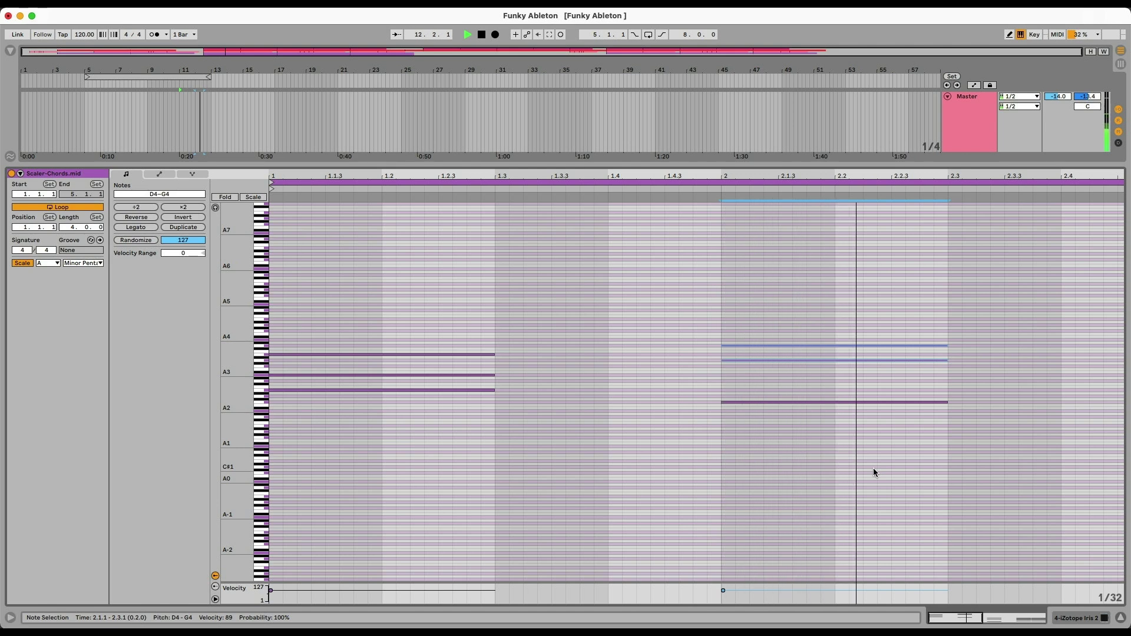
key(space)
Step: Raise and revoice the chord at bar 4 with A4 as its top note, and play the clip through
key(minus)
drag(873, 468, 958, 274)
key(Up)
key(Up)
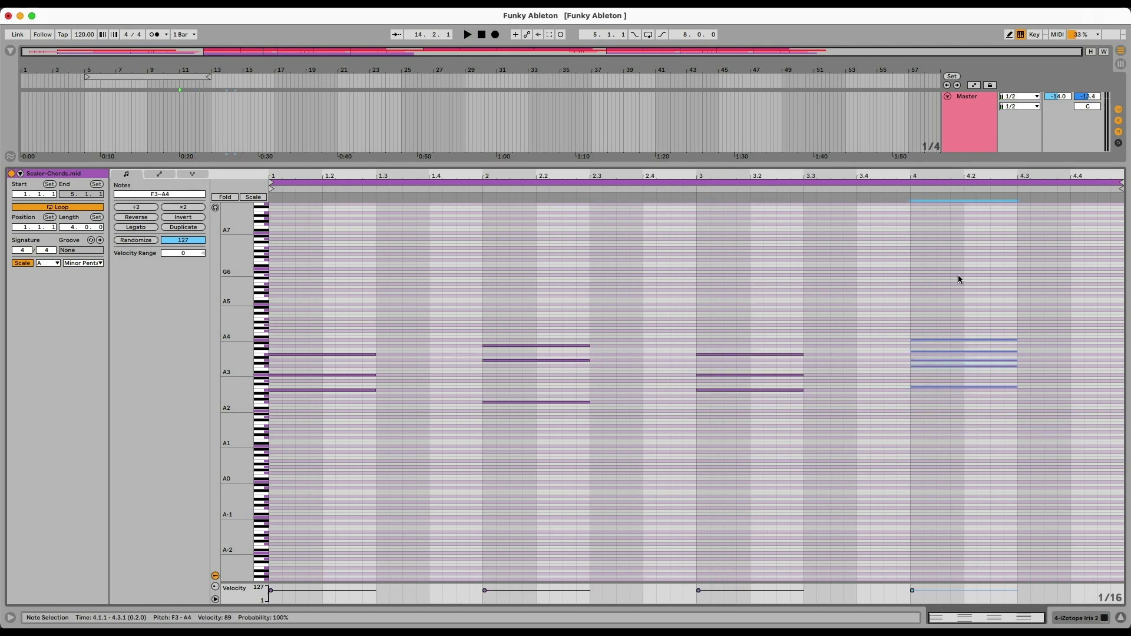
click(949, 463)
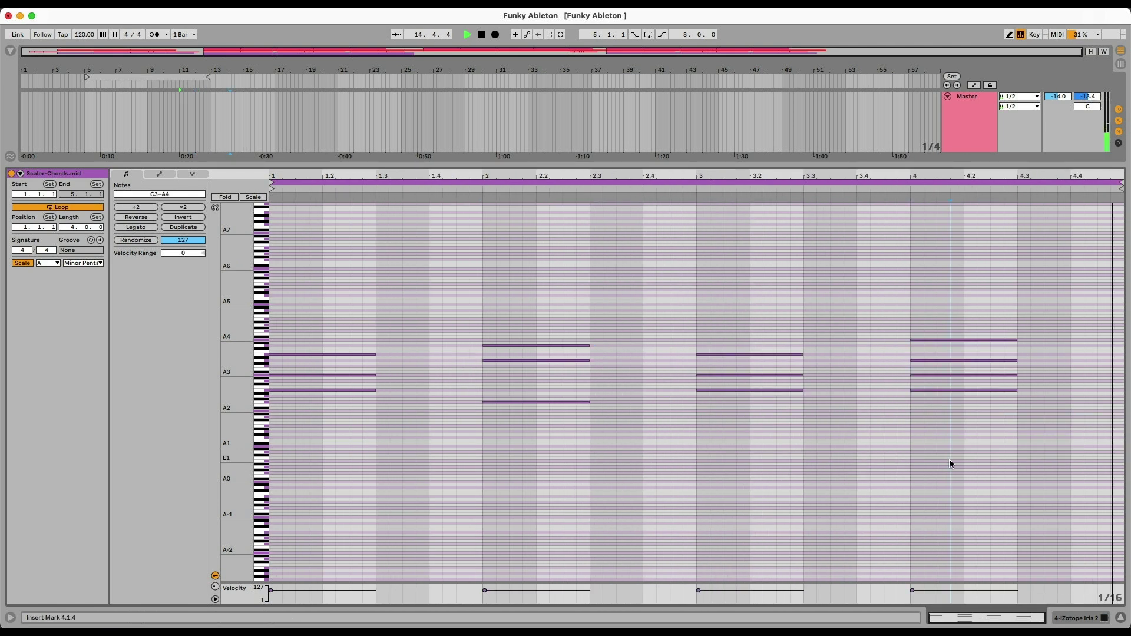
key(space)
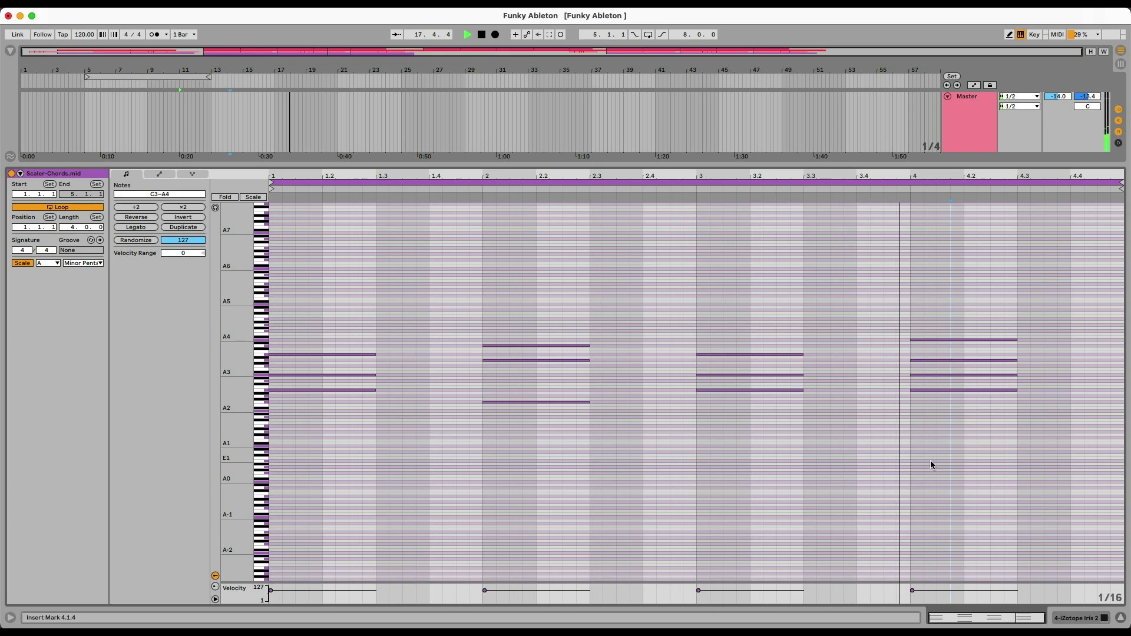
key(space)
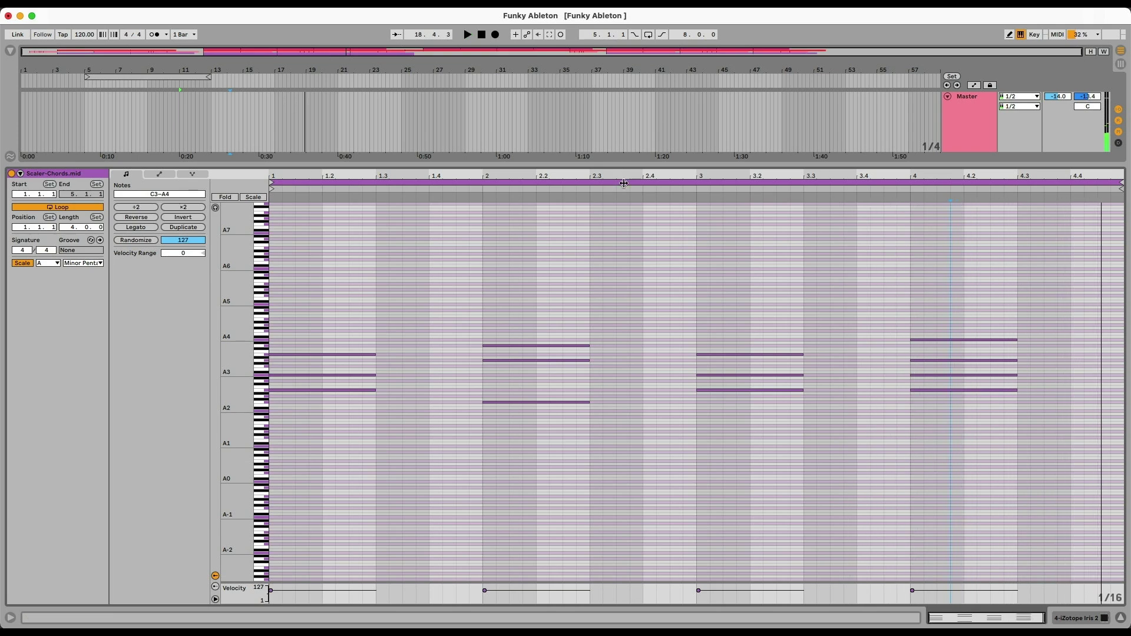
Step: Copy the duplicate synth track's chord clip to bar 33 in the arrangement and play from bar 8
drag(611, 167, 613, 589)
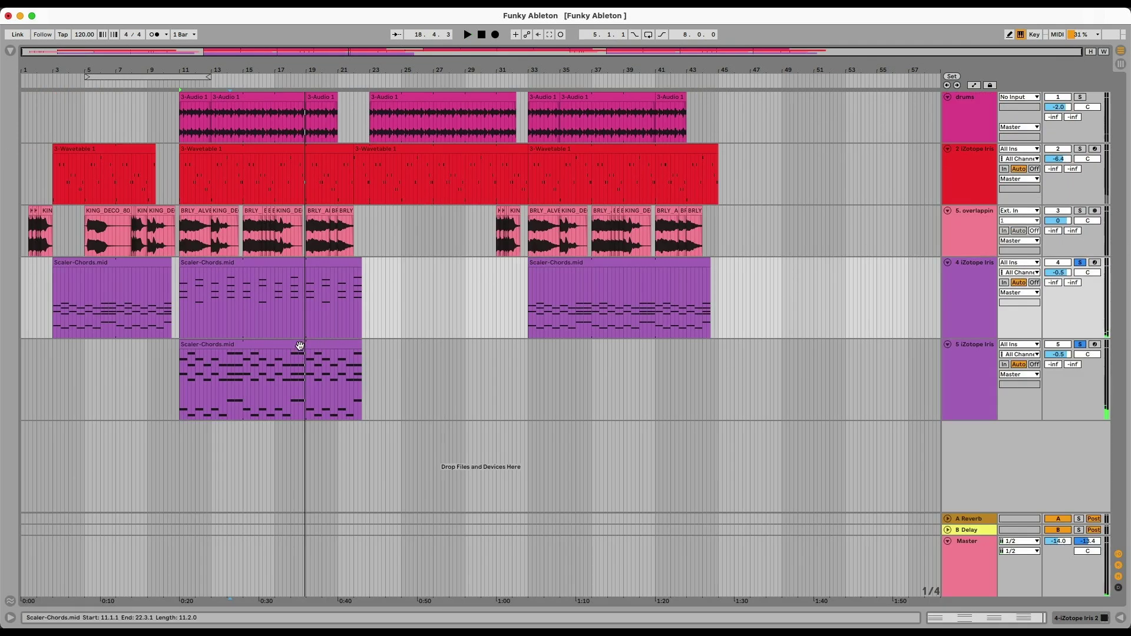
click(132, 371)
key(space)
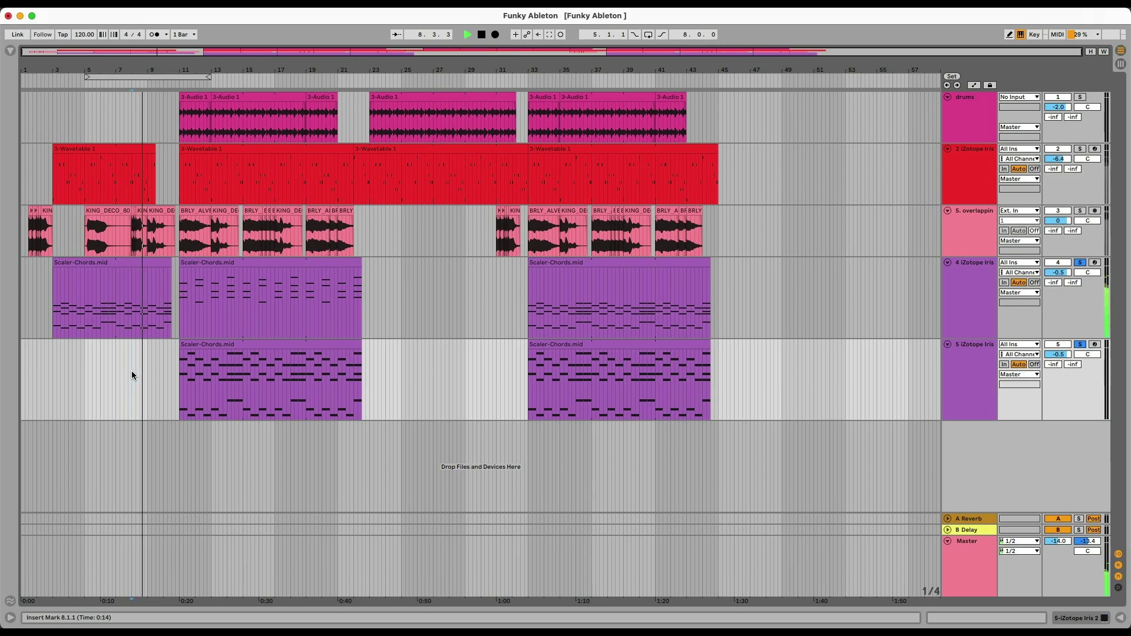
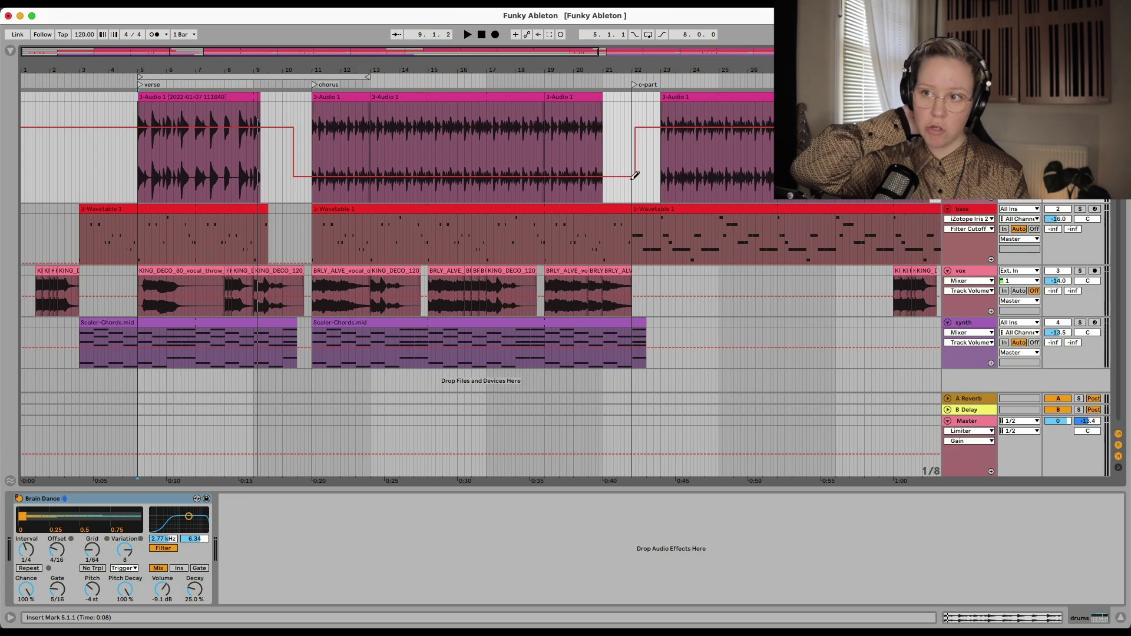
Step: Automate the drums' Brain Dance effect to Off from bar 33 and hide the automation
key(minus)
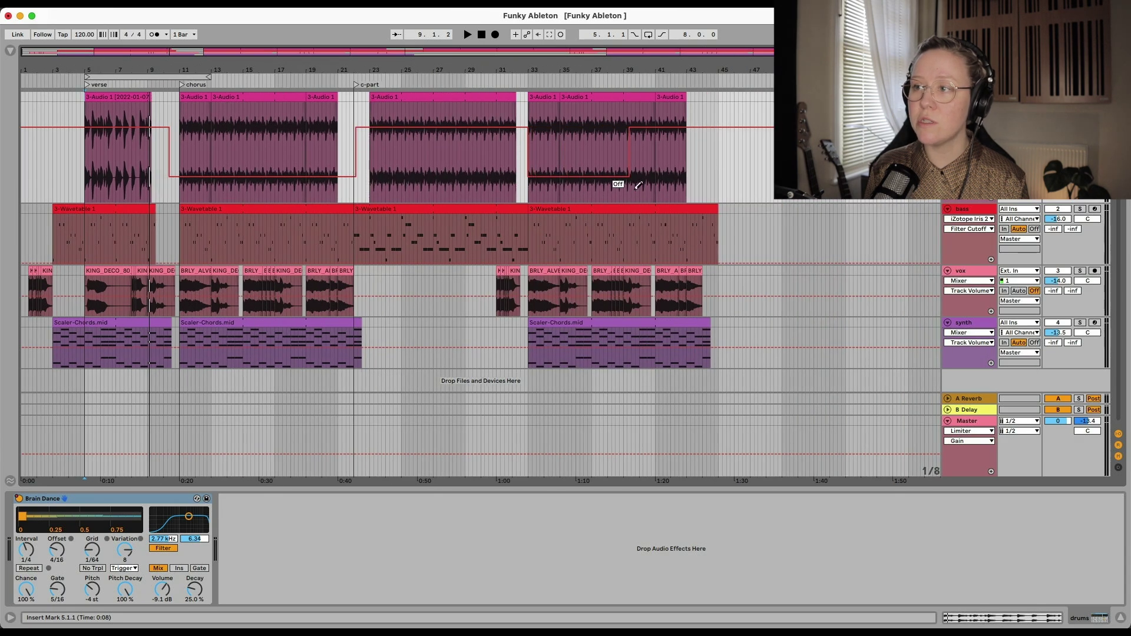
key(a)
Step: Listen to the drums with Brain Dance in the verse from bar 6.3 and into the chorus from bar 10.4
click(111, 433)
key(space)
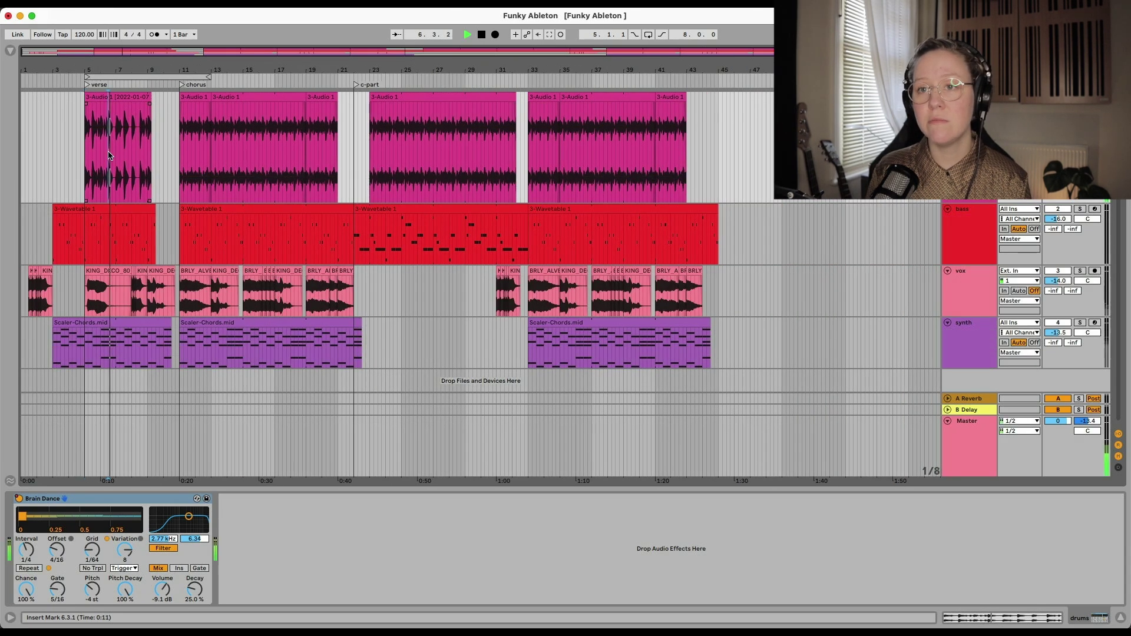
key(plus)
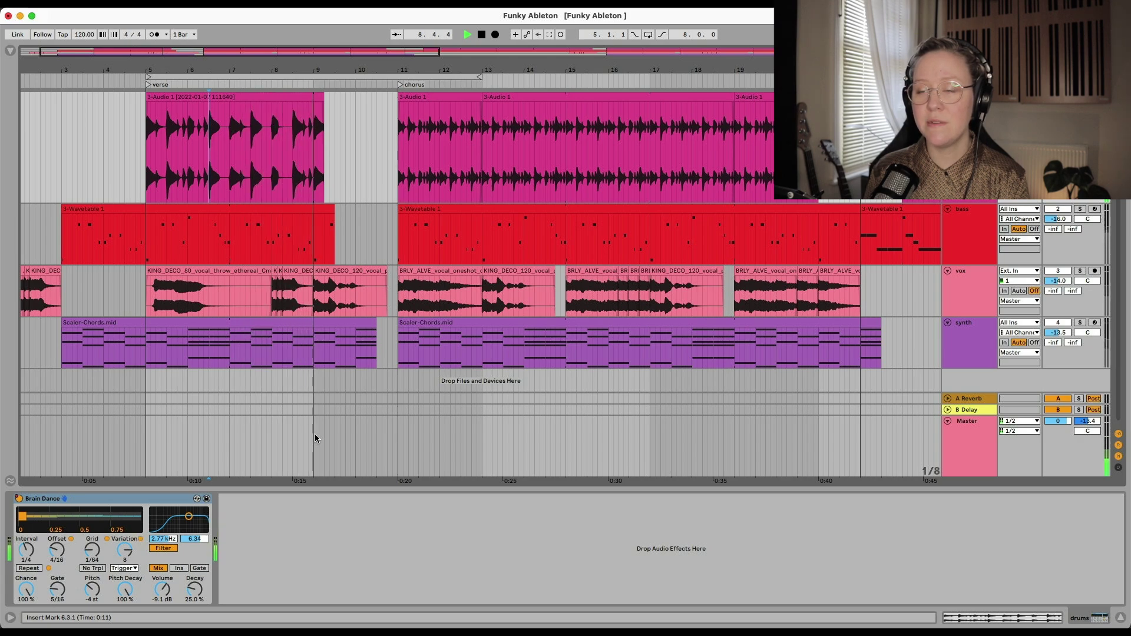
click(384, 153)
key(space)
key(space)
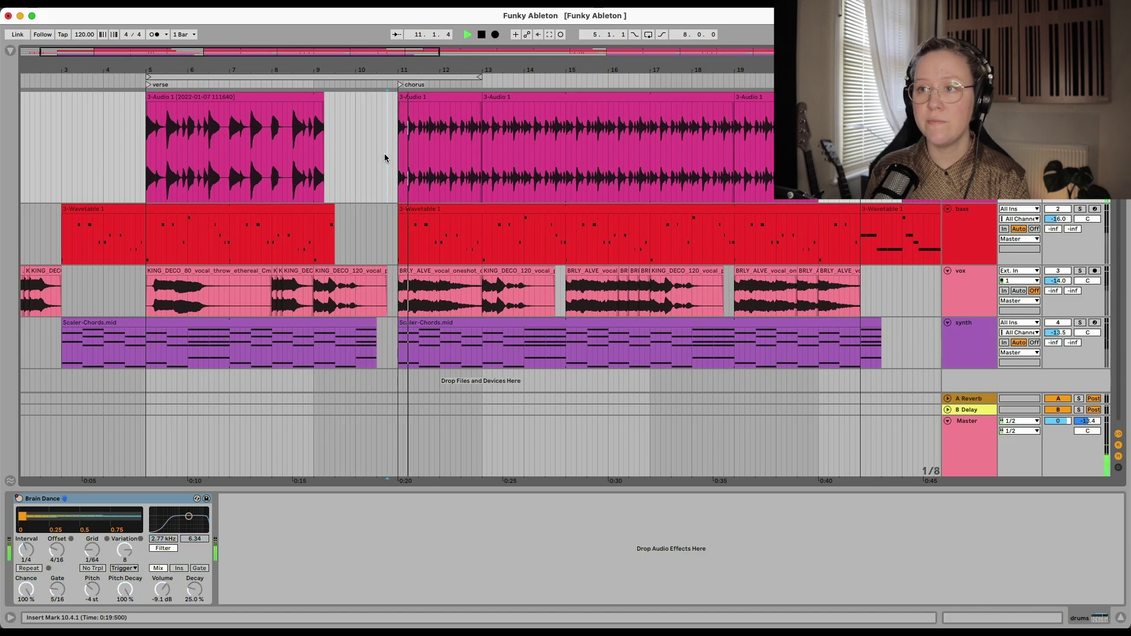
Step: Stop playback, search the plug-ins for "vocal", and add Waves Vocal Bender to the vox track, moving its window clear of the clips
key(Down)
key(space)
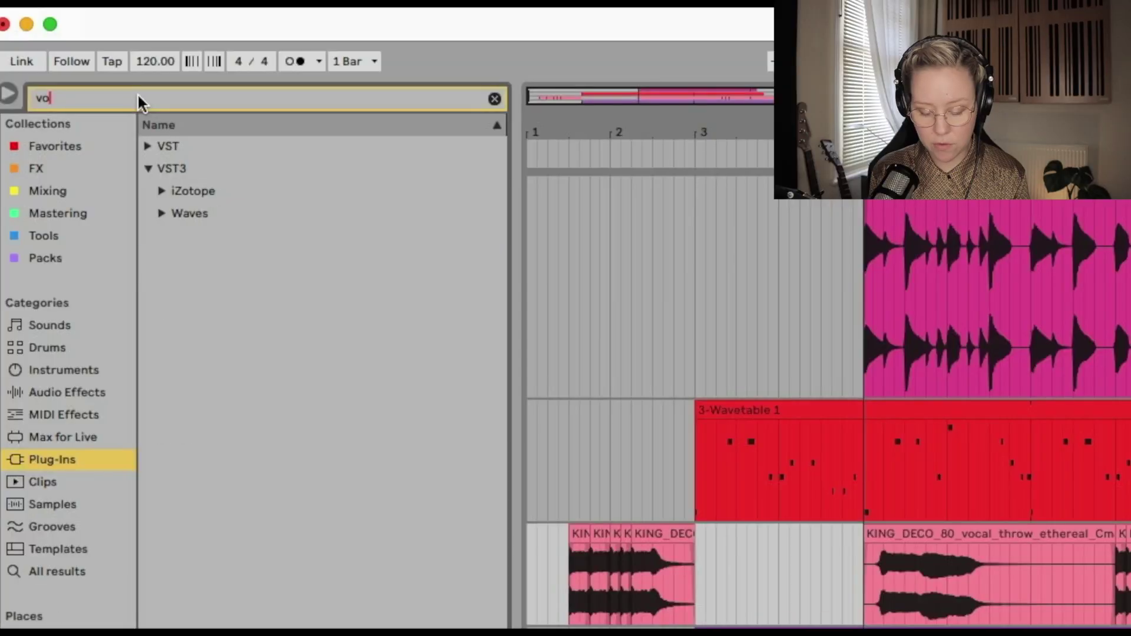
text(cal)
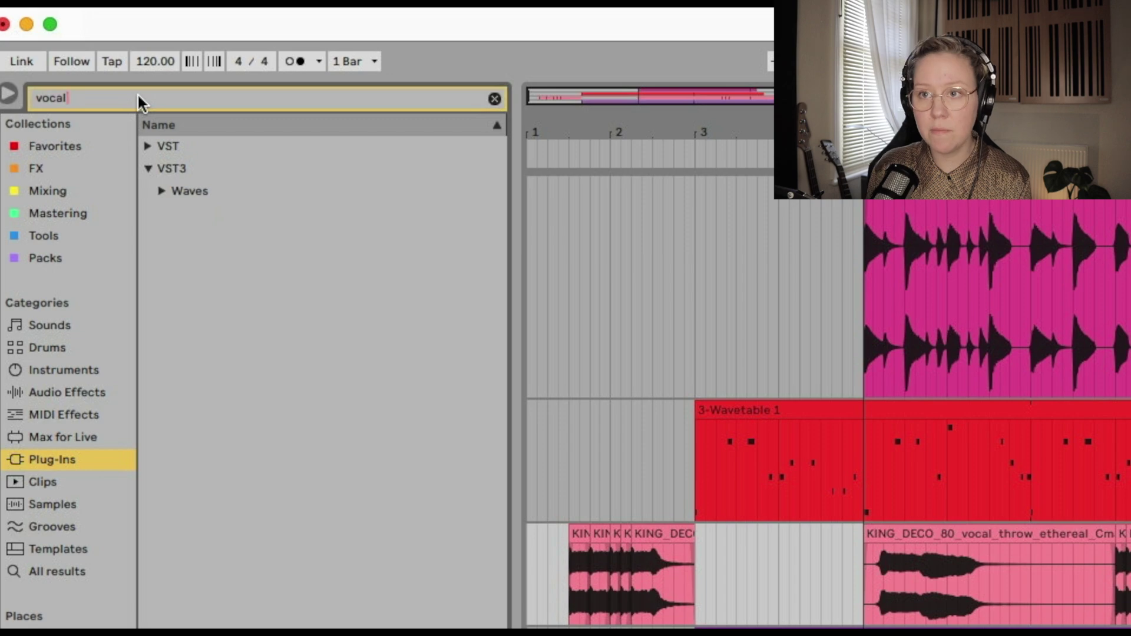
click(159, 189)
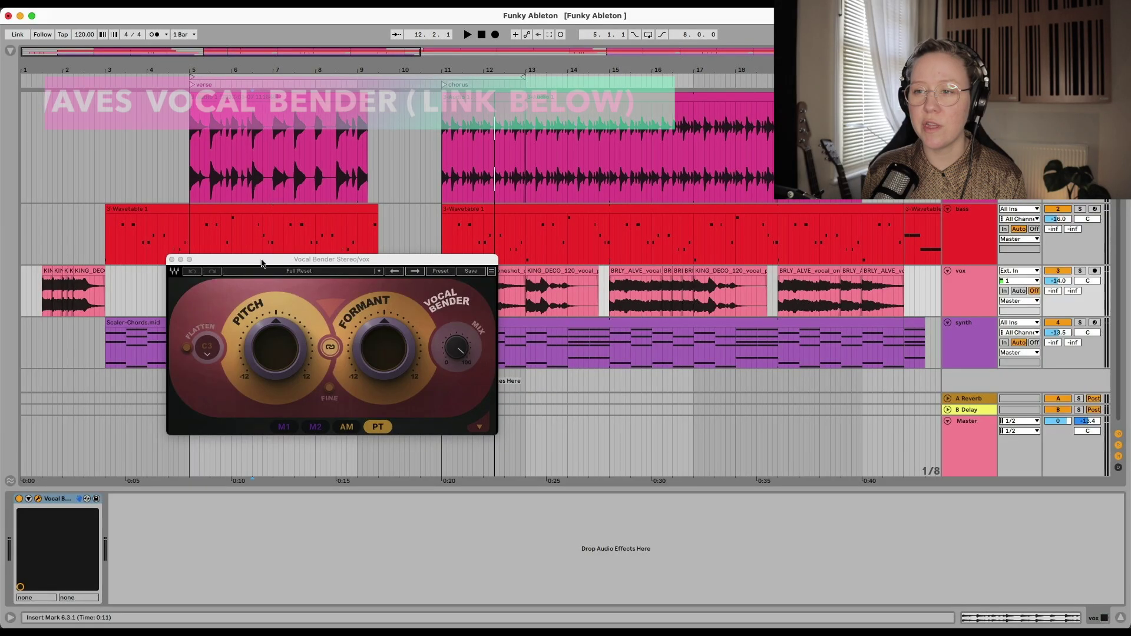
drag(258, 258, 625, 408)
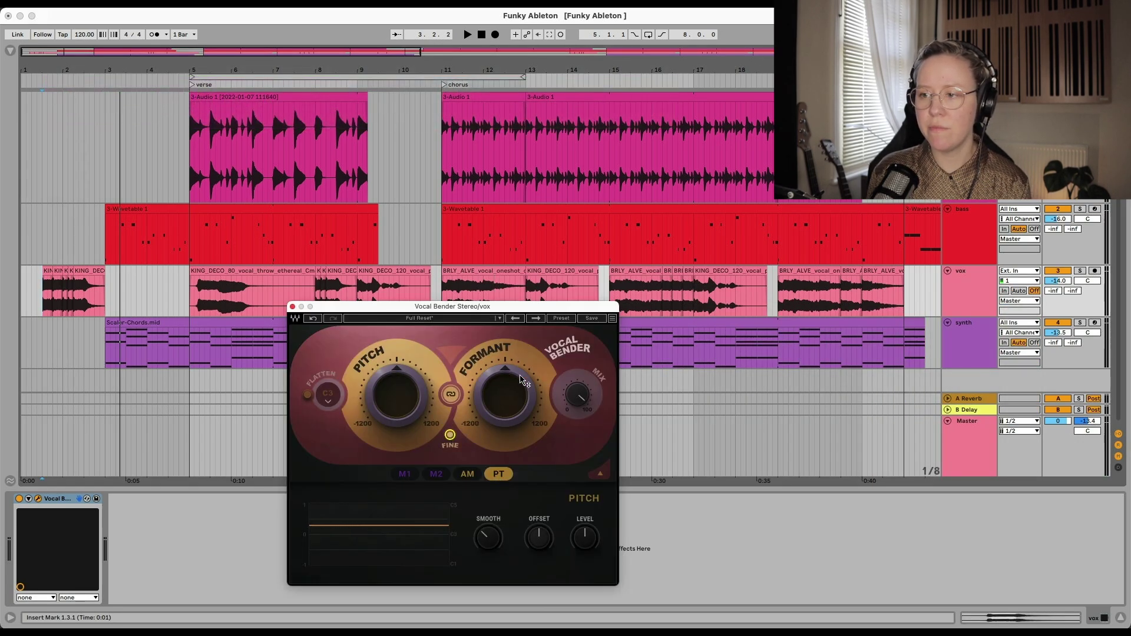
Step: Play the intro vocals while lowering Vocal Bender's Formant to about -529 cents, and return it to about -1 cents
key(space)
drag(523, 381, 522, 413)
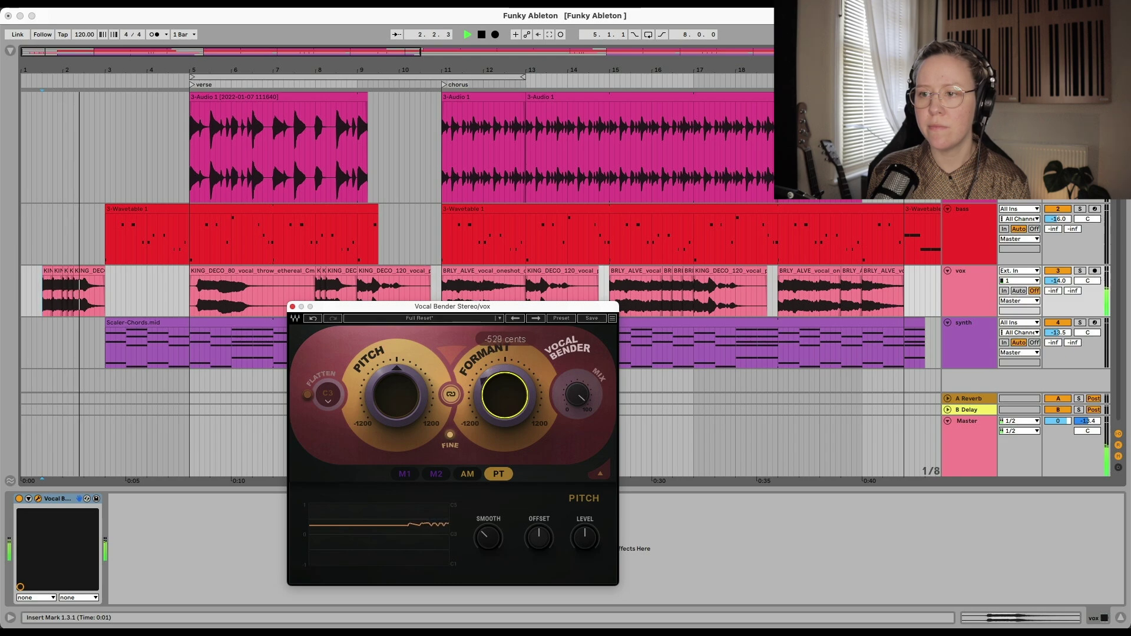
double_click(506, 371)
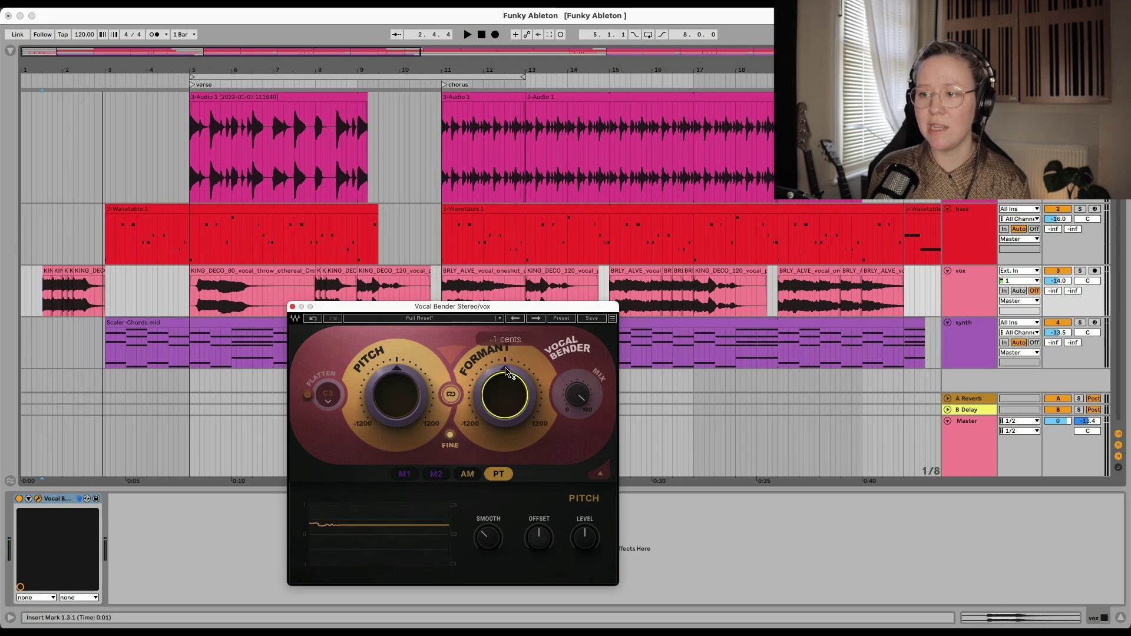
Step: Automate Vocal Bender's Formant to fall across the intro vocals to about -798 cents near bar 3 and rise back, and play it
key(a)
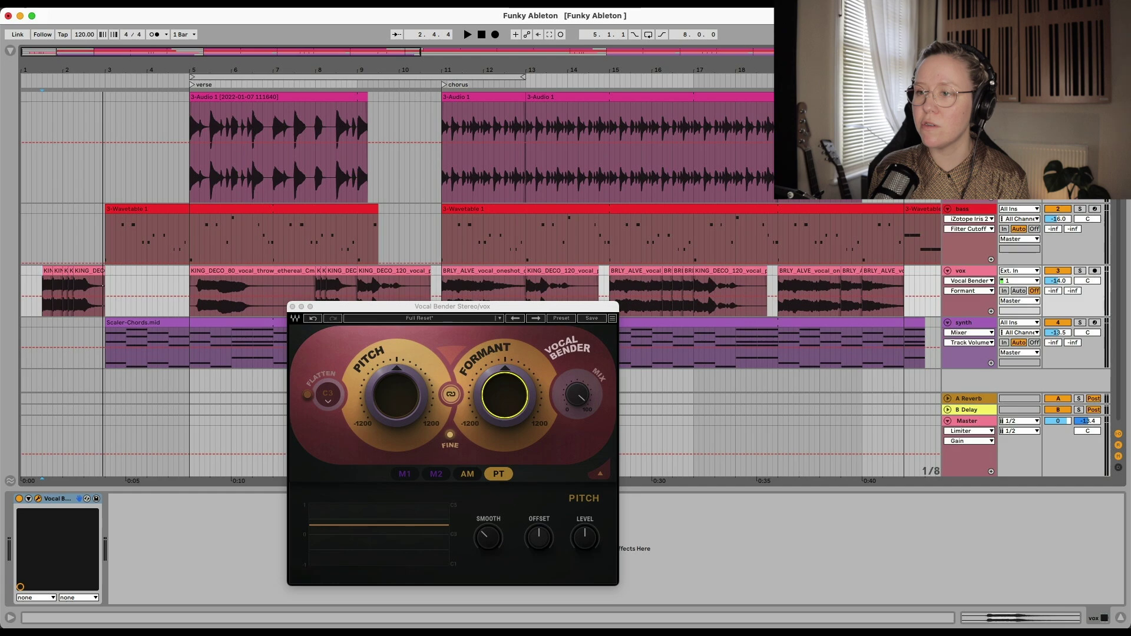
click(487, 407)
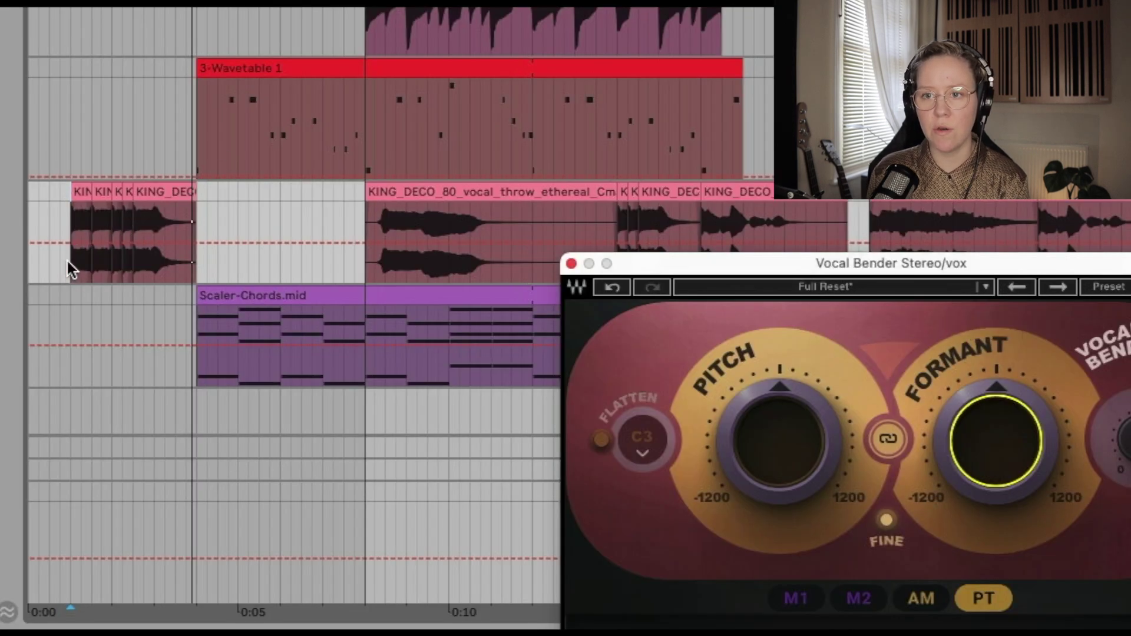
click(68, 241)
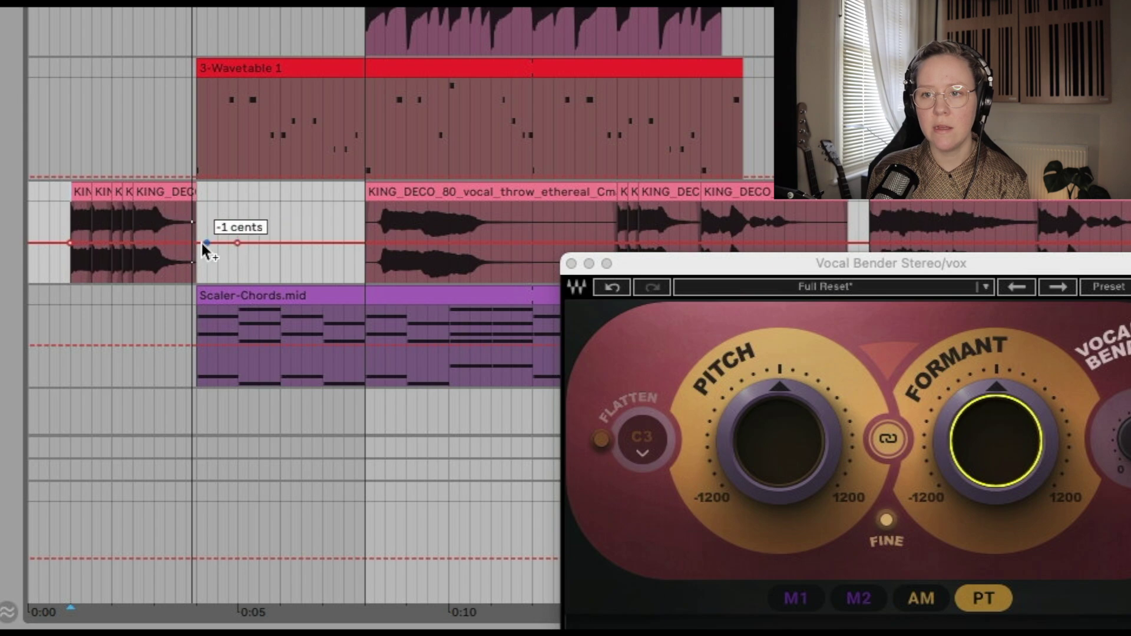
drag(195, 242, 196, 268)
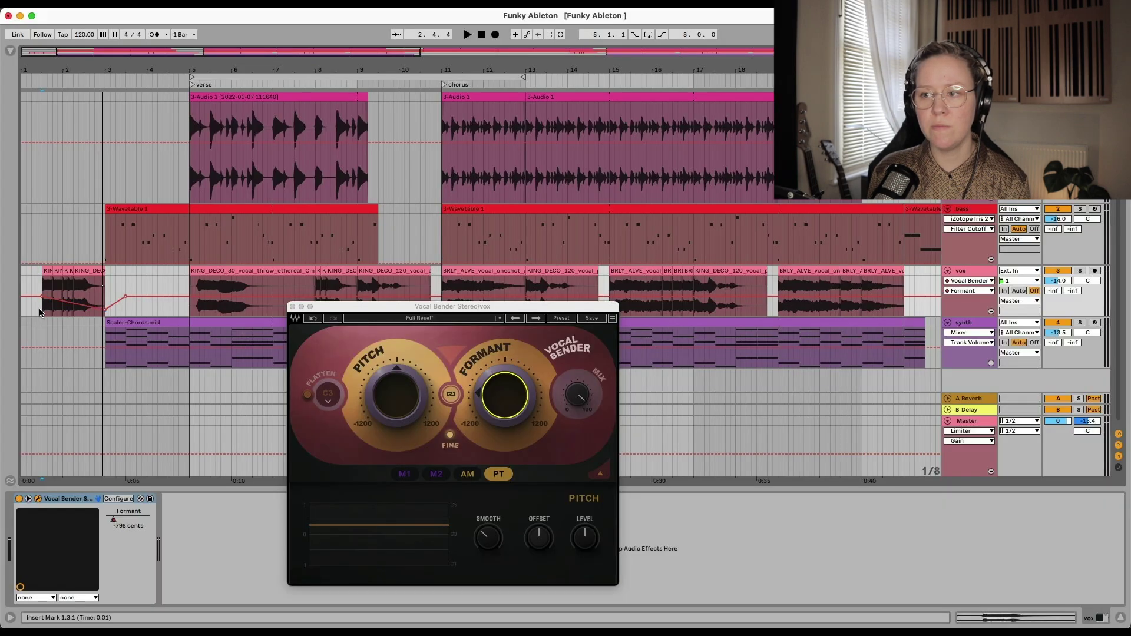
key(space)
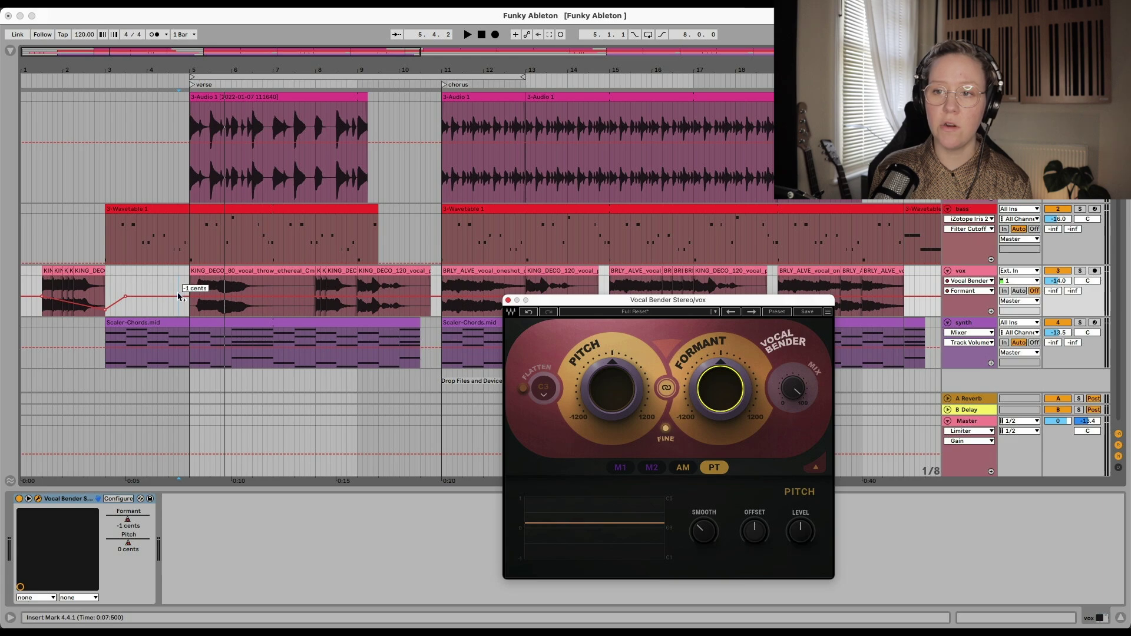
Step: Raise the Formant automation gradually across the verse vocals between bars 4.4 and 11, and listen to the verse
click(178, 296)
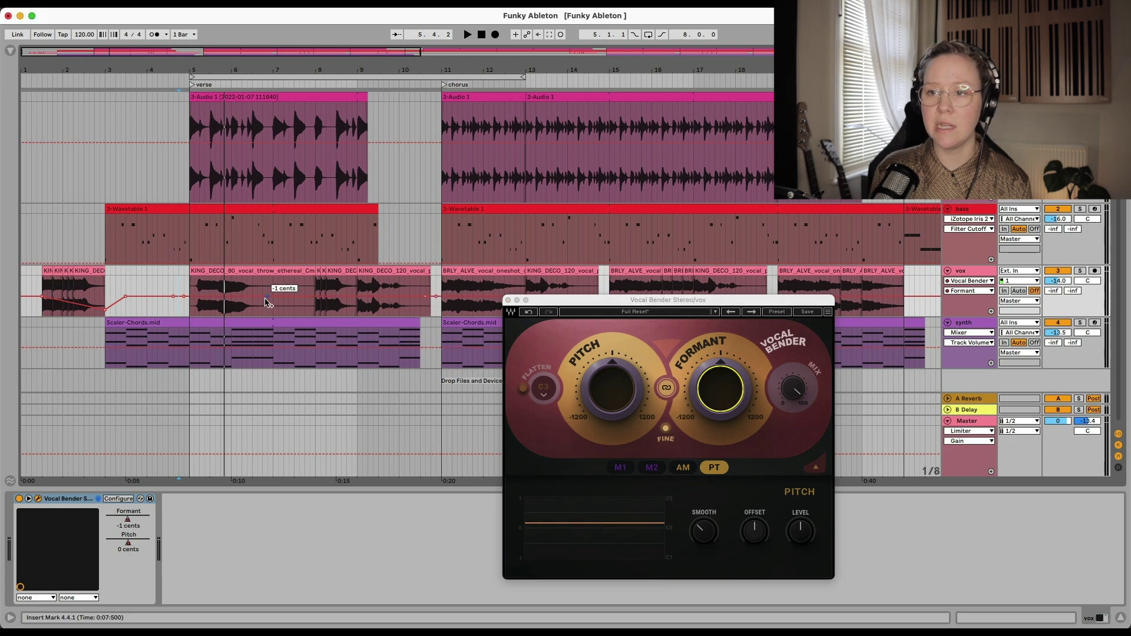
drag(266, 304, 266, 301)
key(space)
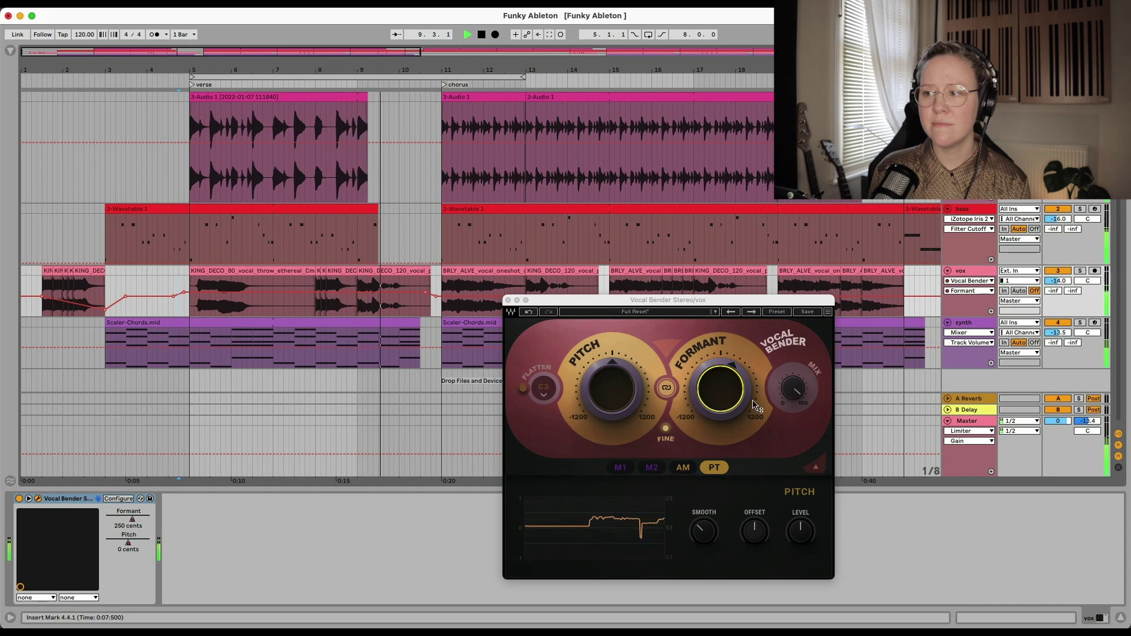
key(space)
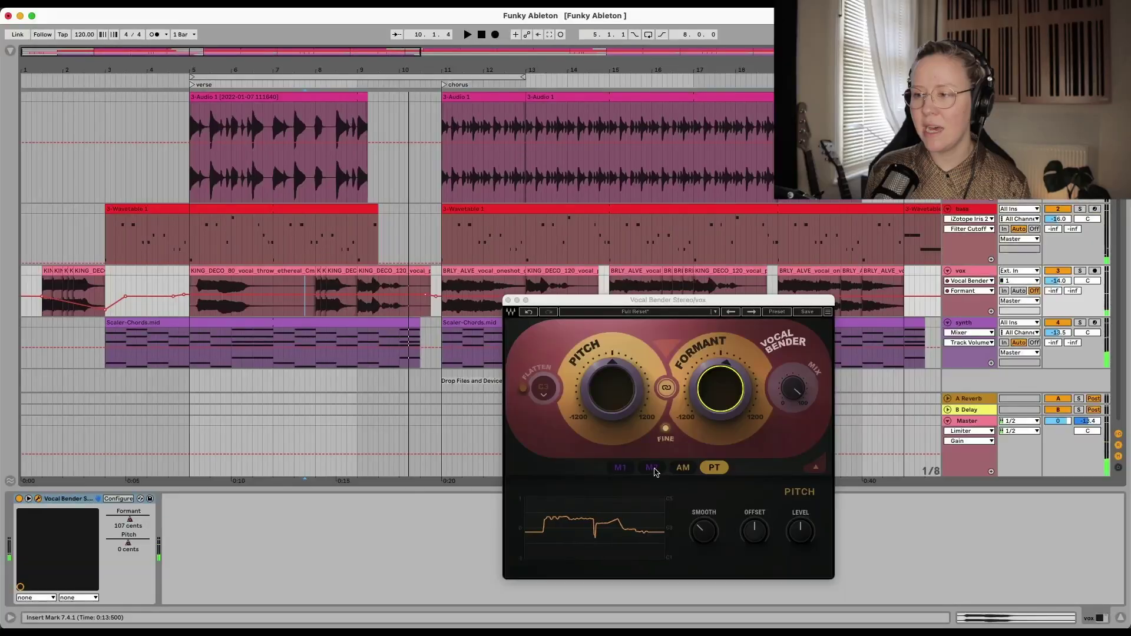
Step: Assign Vocal Bender's M2 LFO to modulate the Formant, and adjust the LFO rate while the verse plays
click(652, 468)
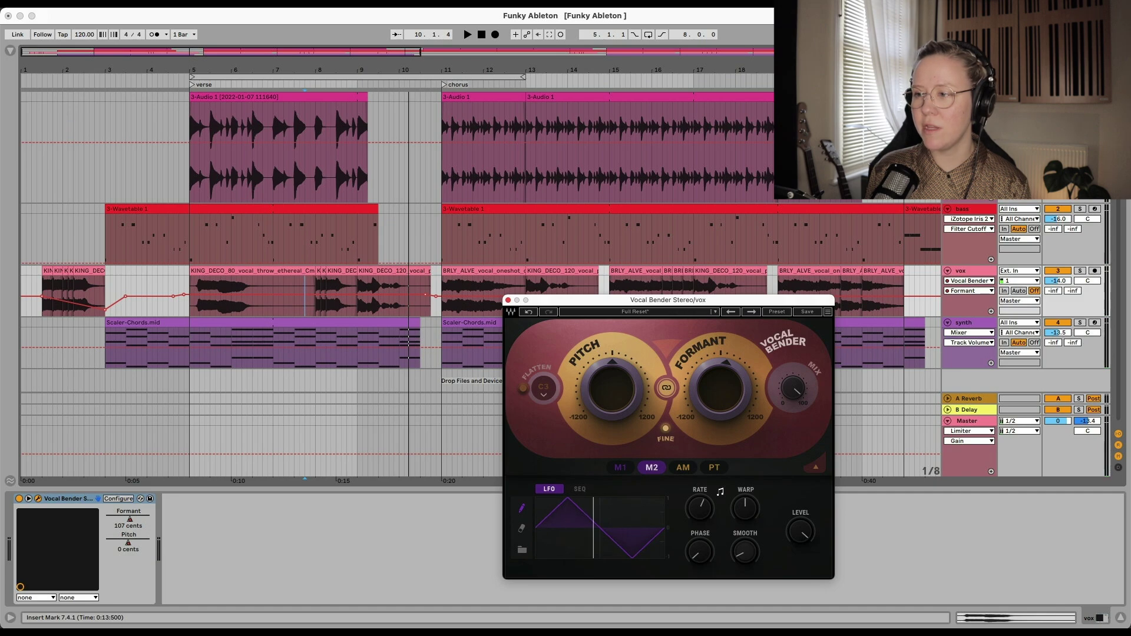
drag(650, 469, 720, 390)
key(space)
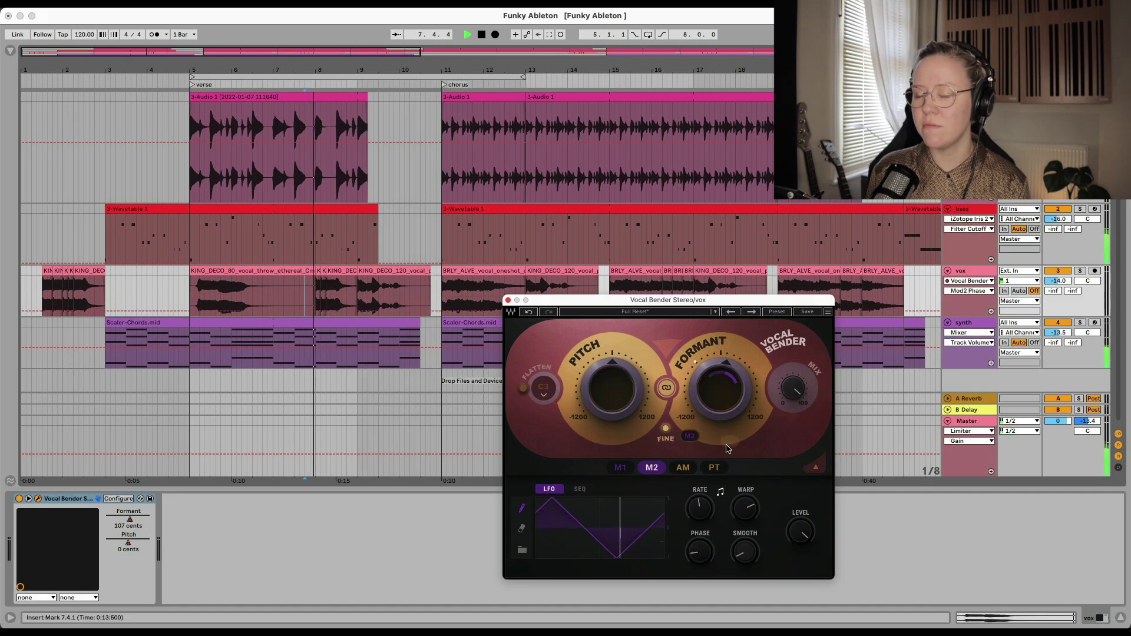
click(699, 508)
scroll(699, 508, down, 8)
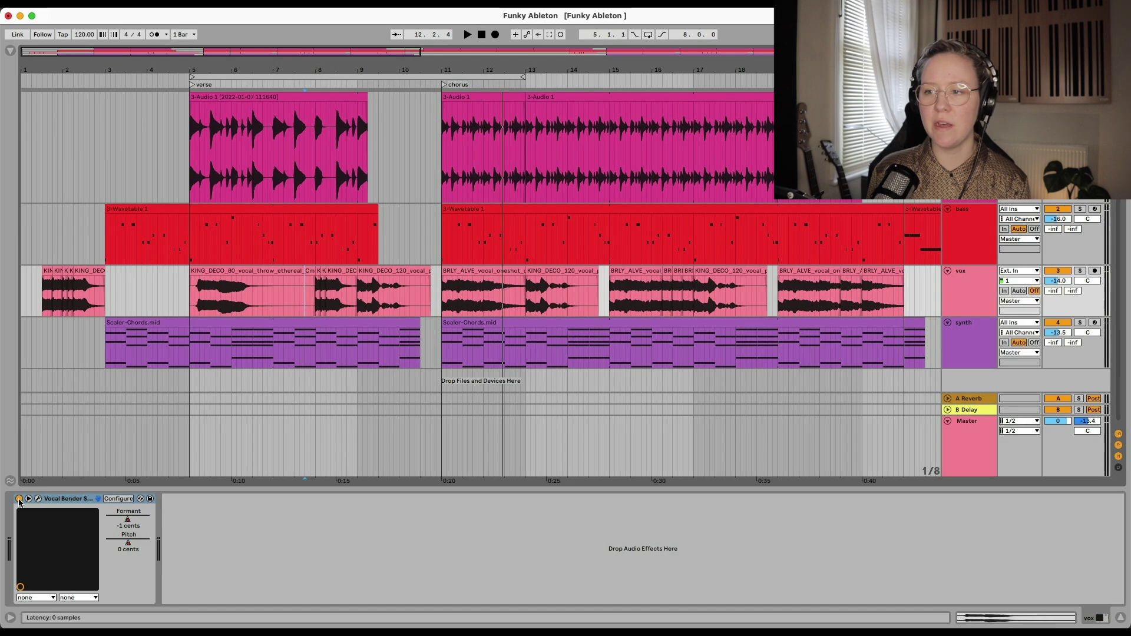
Step: Automate Vocal Bender's Device On to On until just before bar 11 and Off for the chorus, and hide the automation
click(19, 499)
key(a)
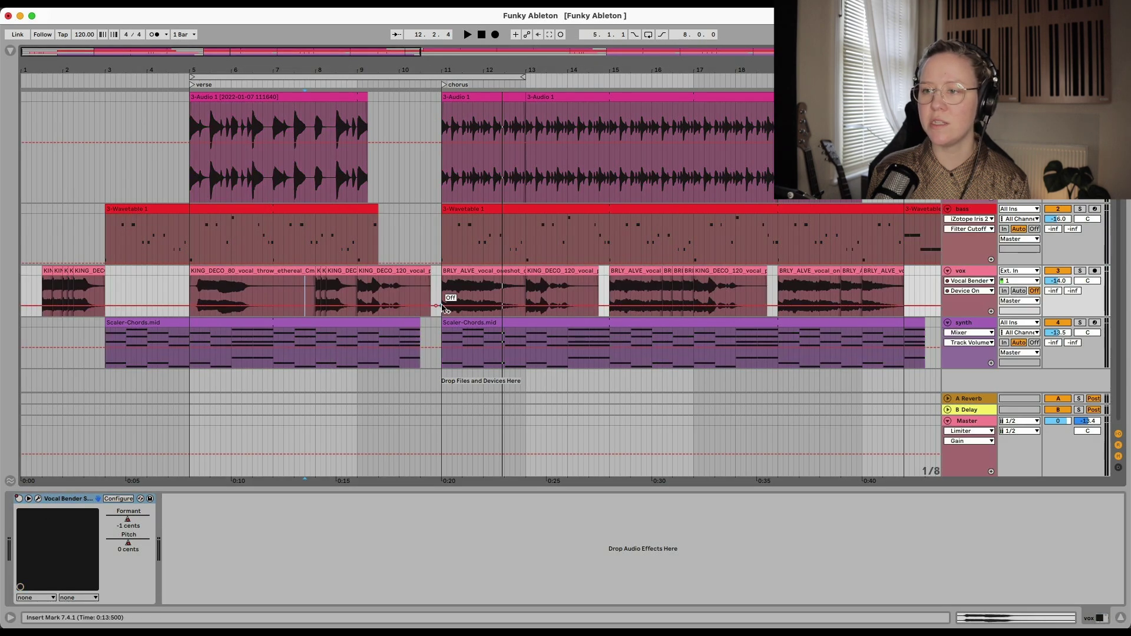
drag(426, 308, 425, 286)
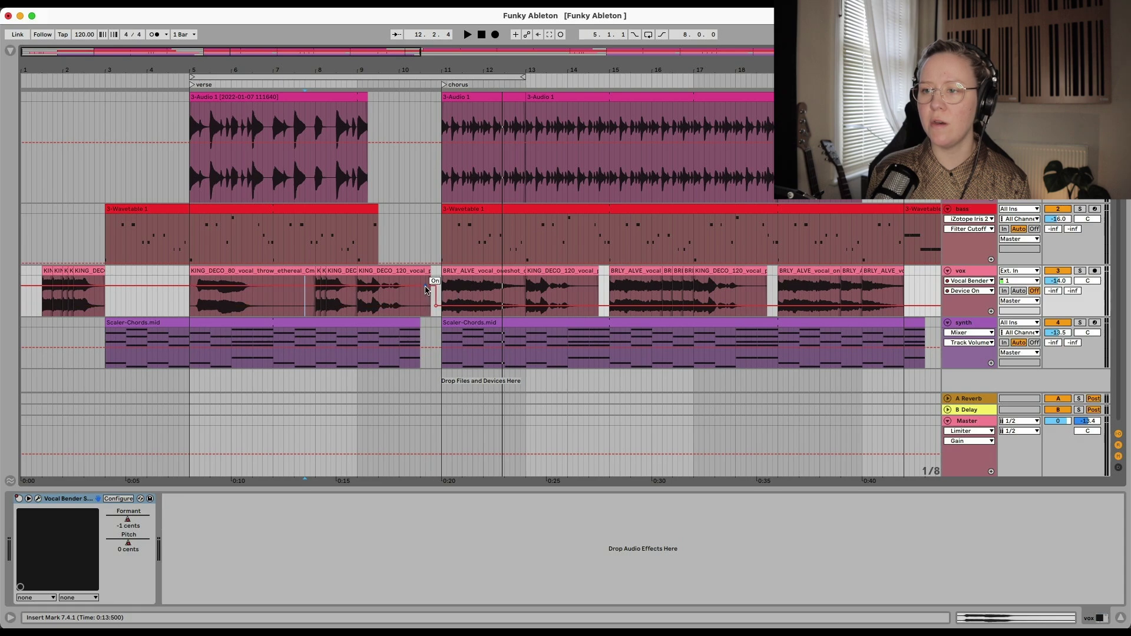
key(a)
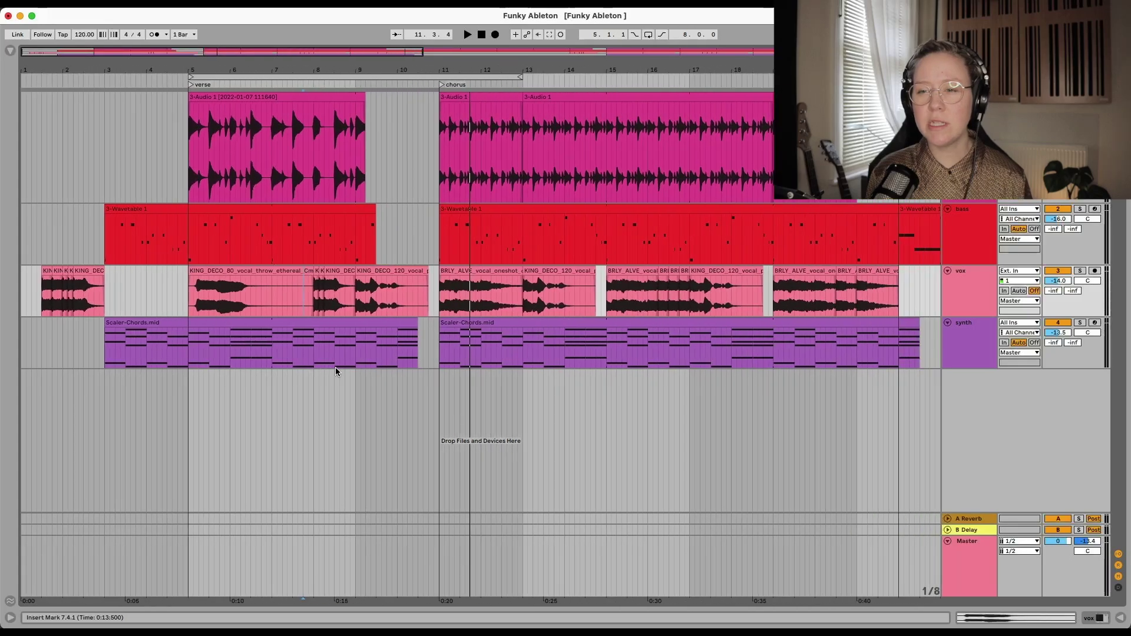
Step: Enlarge the synth track and play its chords soloed from bar 3
scroll(335, 371, down, 1)
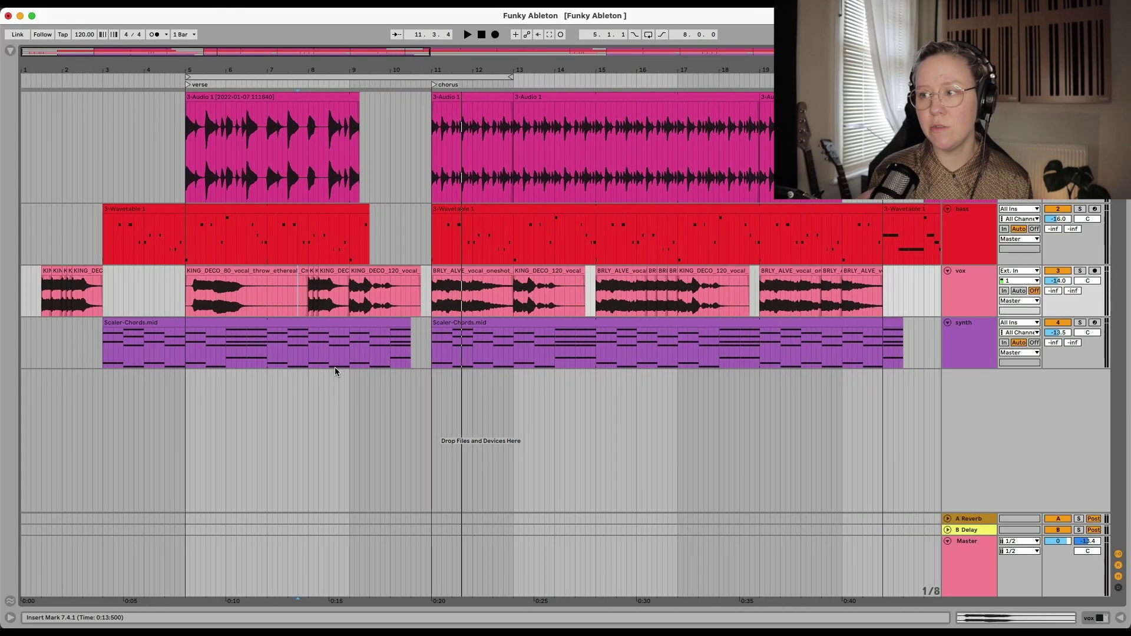
drag(964, 369, 964, 409)
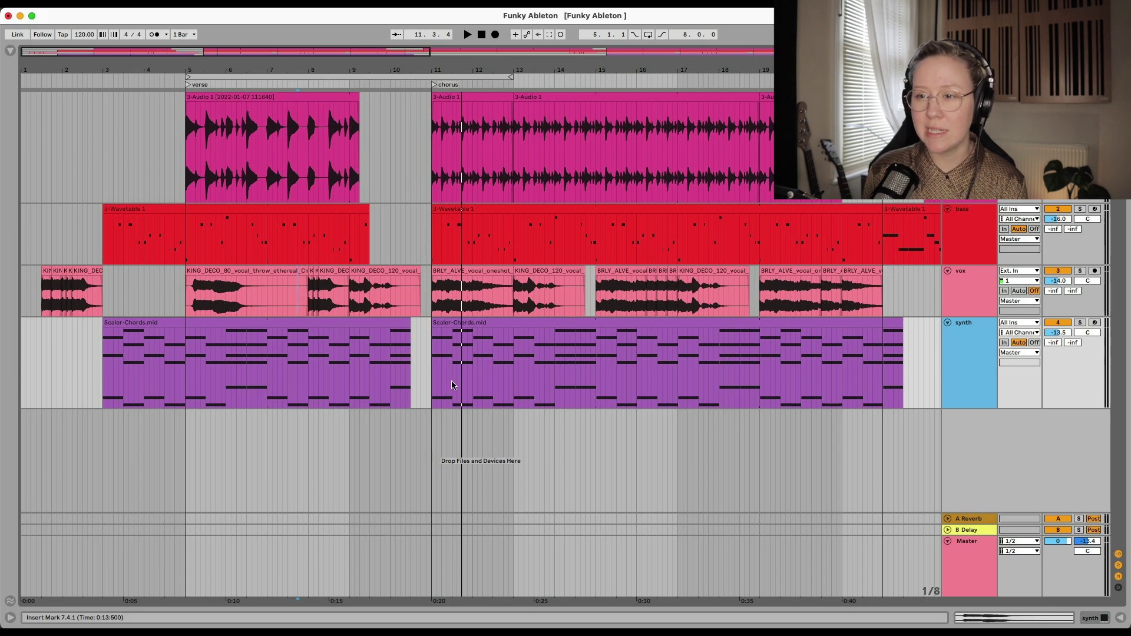
click(102, 379)
key(space)
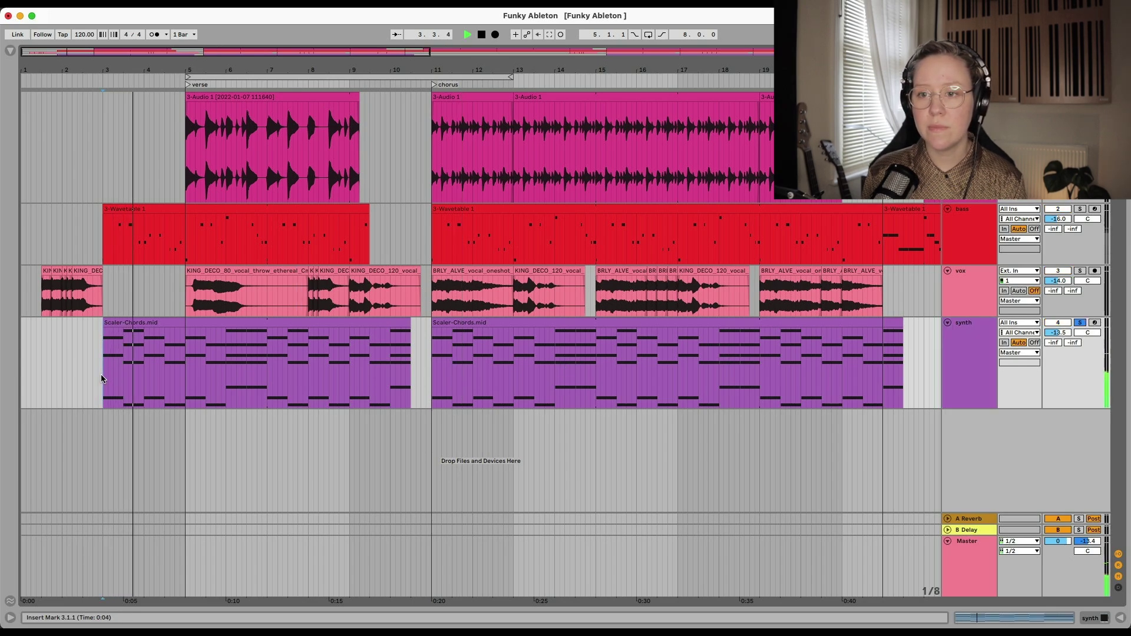
key(space)
Step: Cut out the synth clip section from 3.3 to 4.1 and play the soloed chords from bar 3
drag(145, 366, 121, 361)
key(super+e)
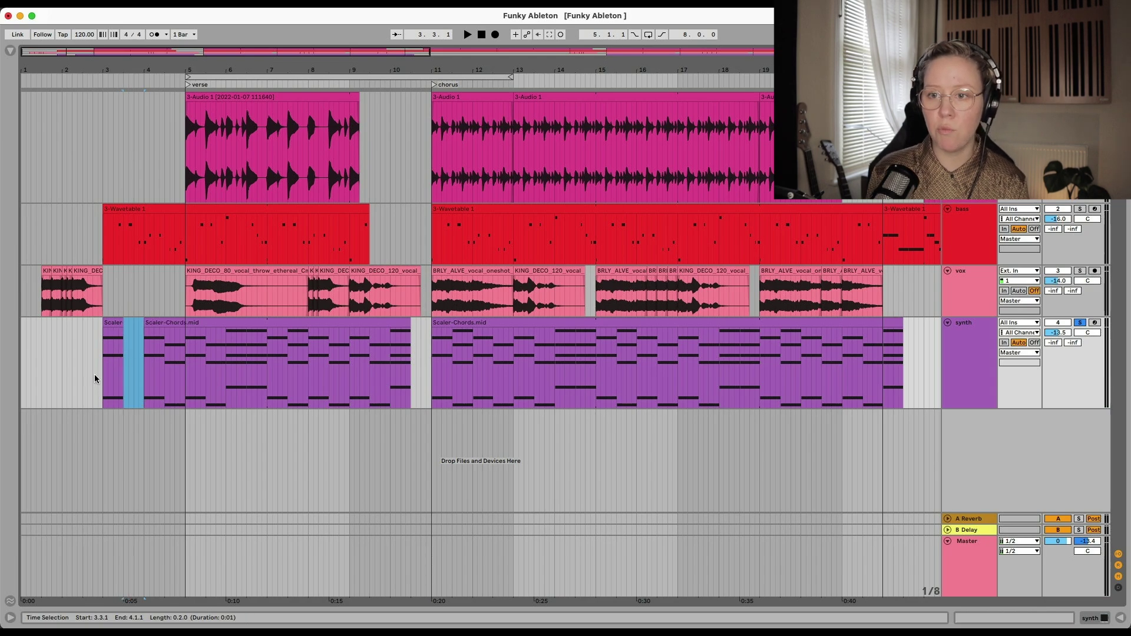
key(Delete)
click(102, 377)
key(space)
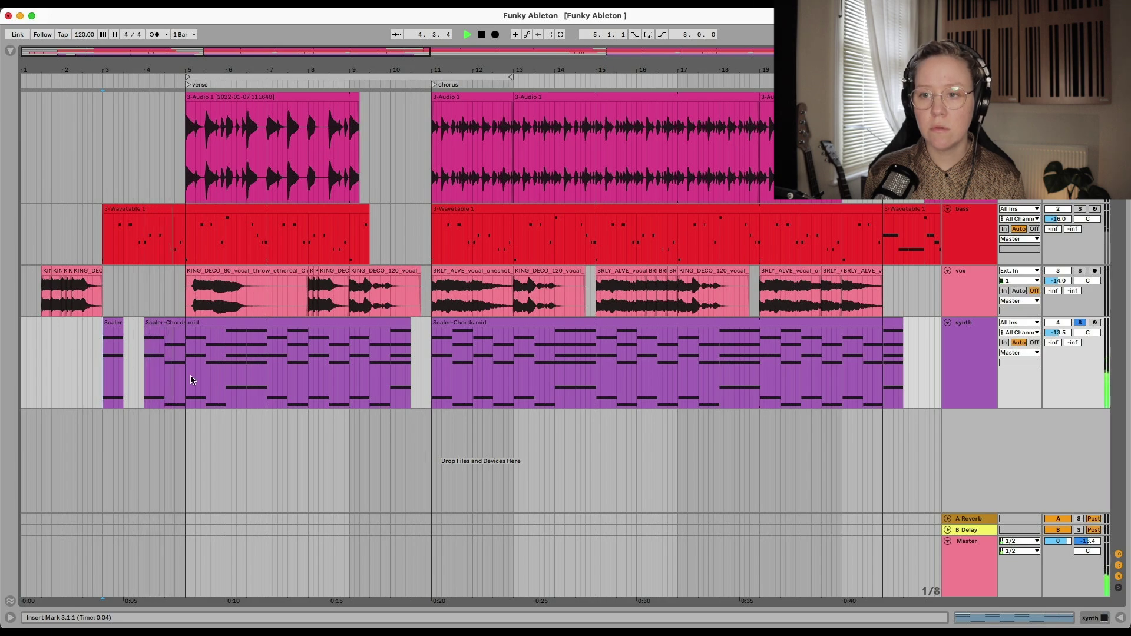
key(space)
Step: Delete the synth clip sections from 5.3 to 6.1 and 6.3 to 7.1, and play the full mix from 2.4.3
mouse_move(206, 369)
mouse_down()
mouse_move(254, 370)
mouse_move(222, 370)
mouse_up()
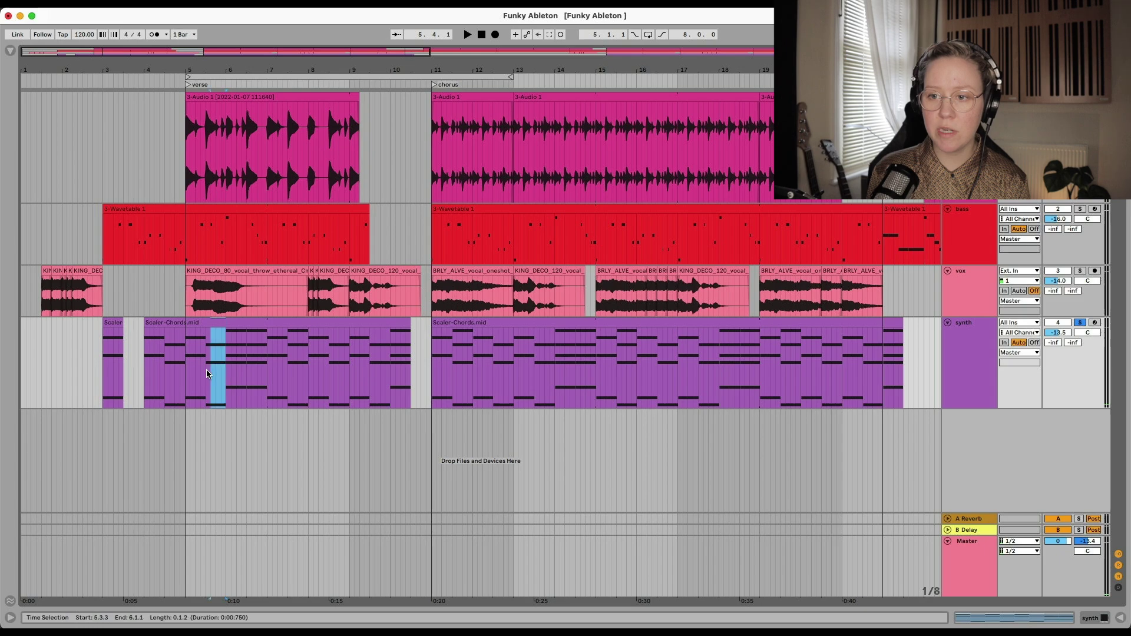
key(super+e)
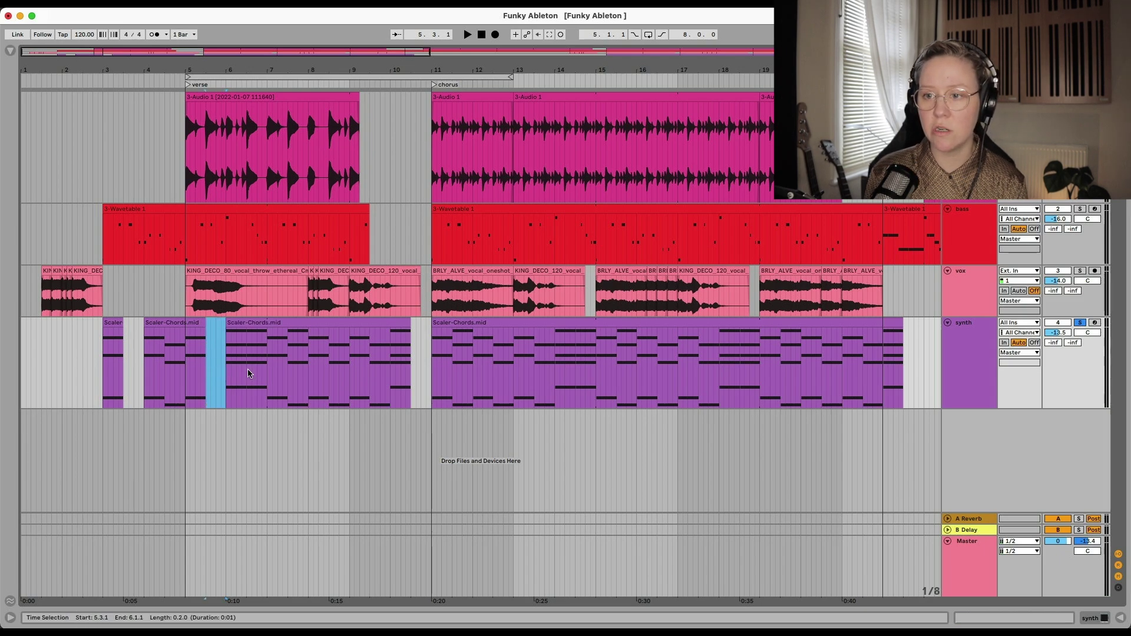
key(Delete)
drag(247, 369, 262, 368)
key(super+e)
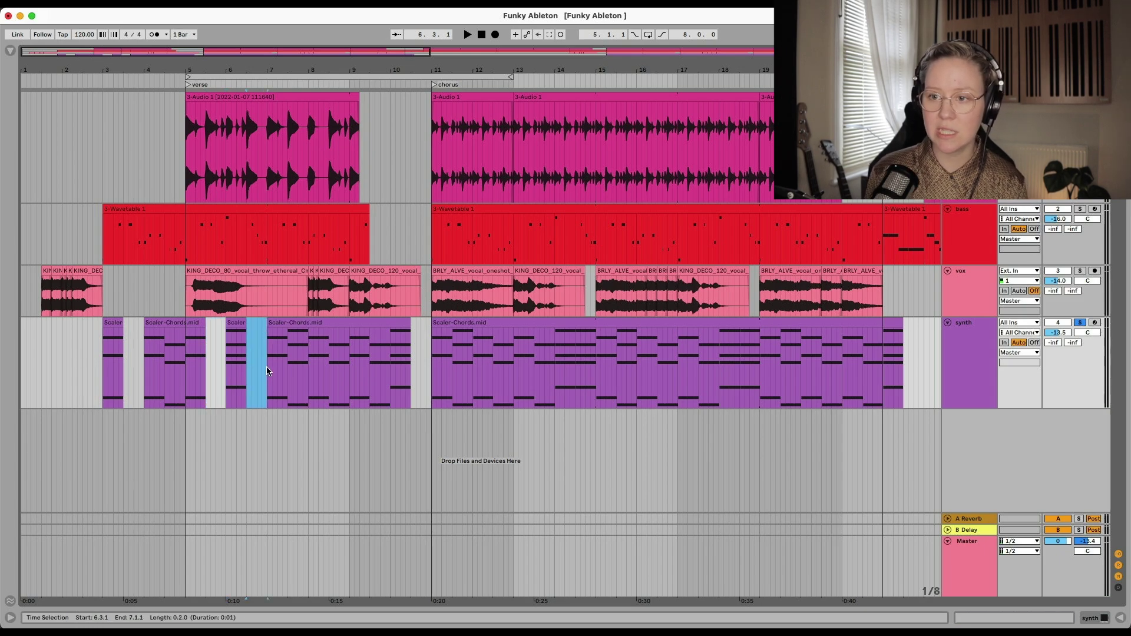
key(Delete)
click(99, 378)
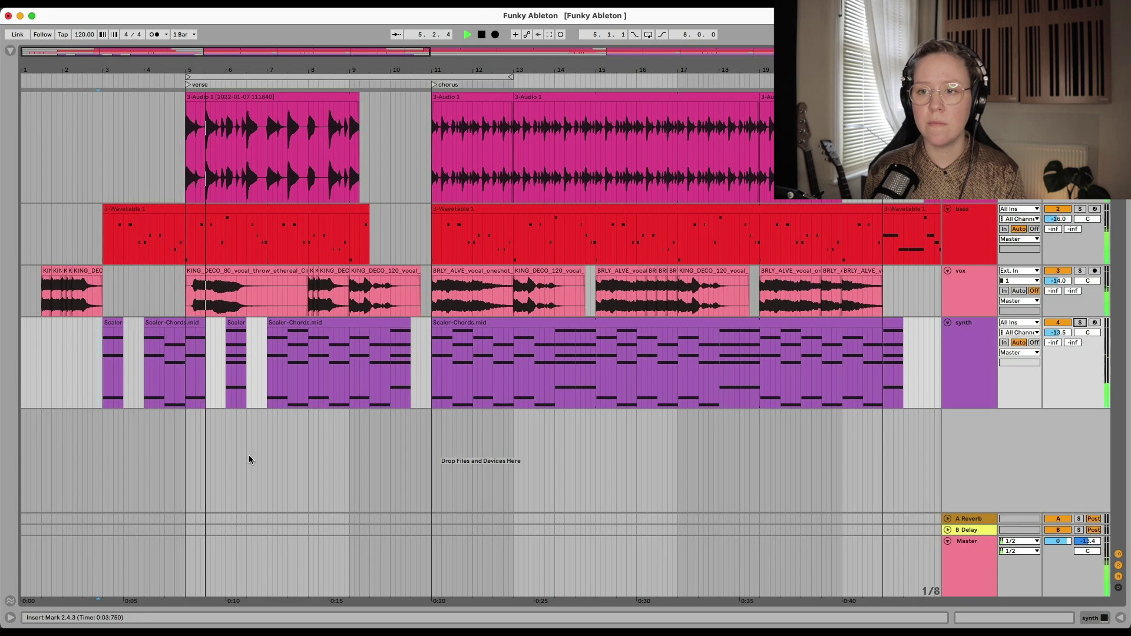
key(space)
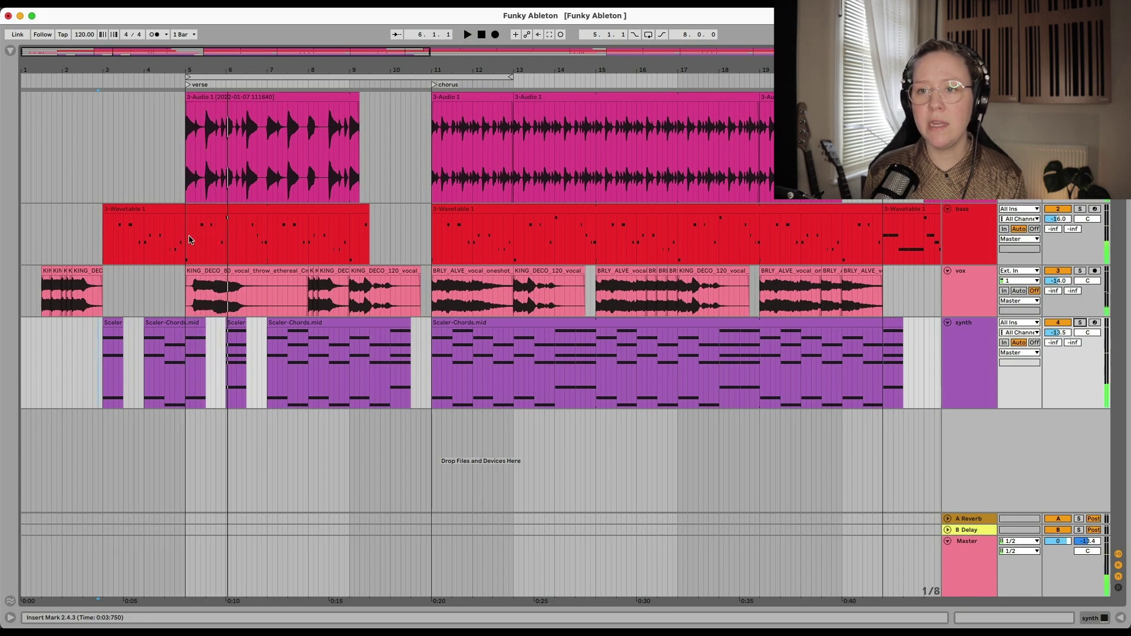
Step: Split the bass clip at bar 5 and open the bars 3 to 5 part in an enlarged note editor
drag(189, 242, 114, 234)
drag(176, 214, 104, 237)
key(super+e)
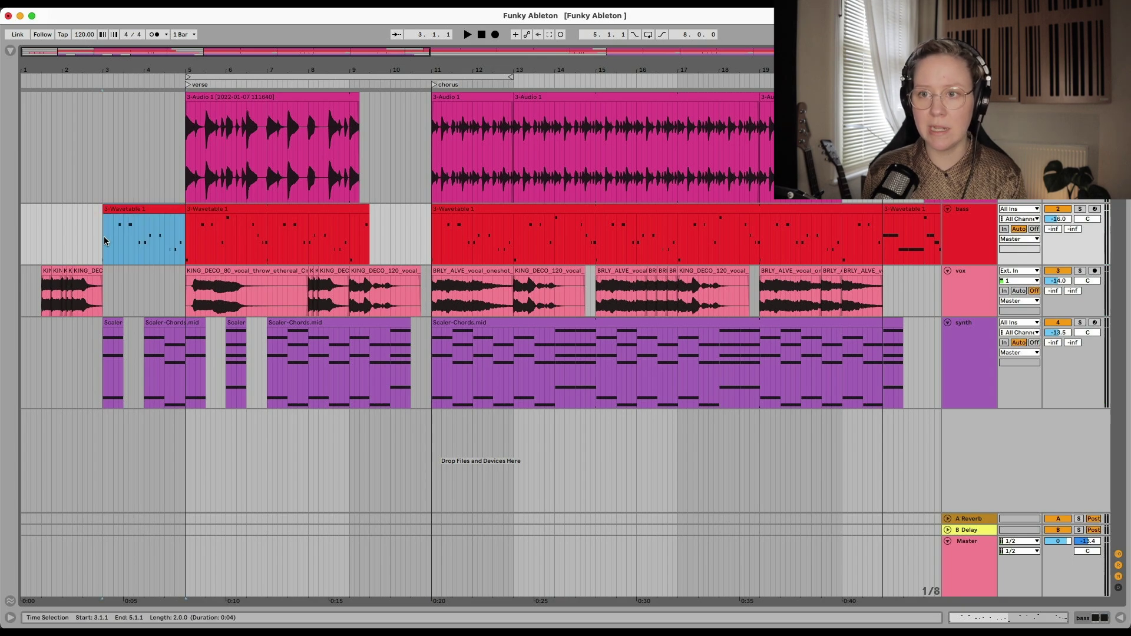
double_click(155, 213)
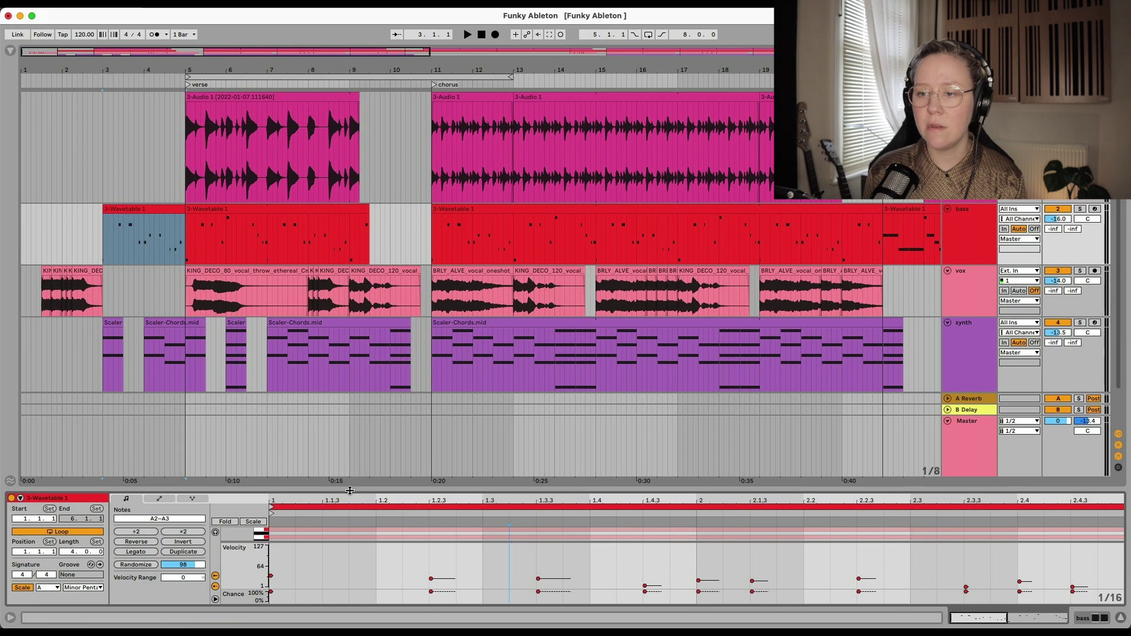
drag(350, 491, 349, 215)
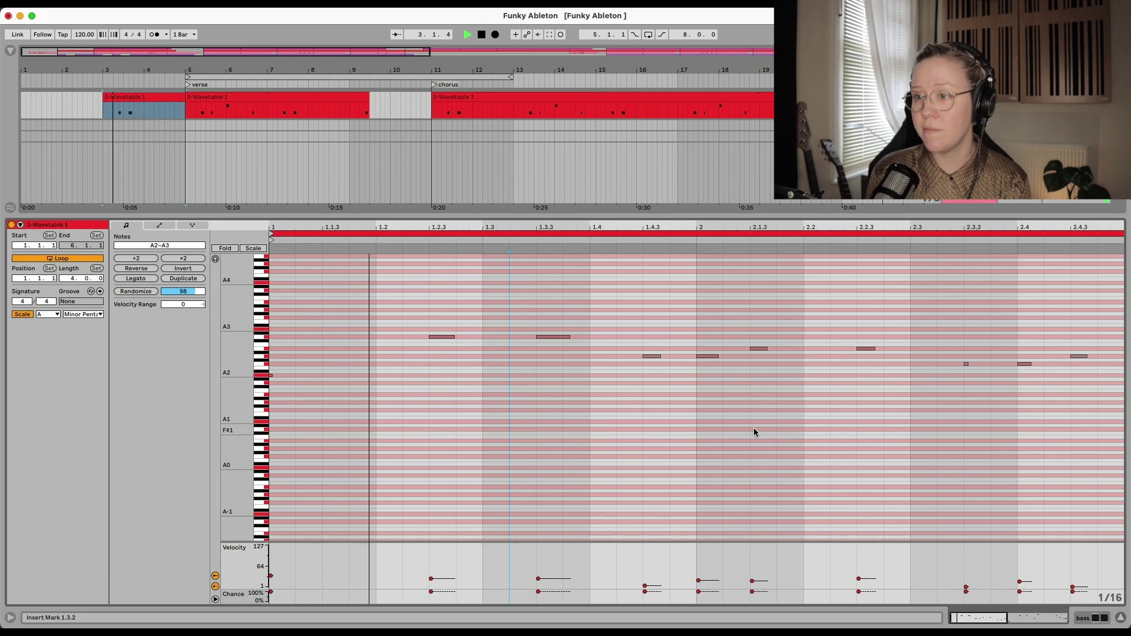
Step: Lengthen the opening A2 bass note to just over a sixteenth, and delete the note at 1.2.3
scroll(726, 419, up, 3)
drag(272, 452, 297, 446)
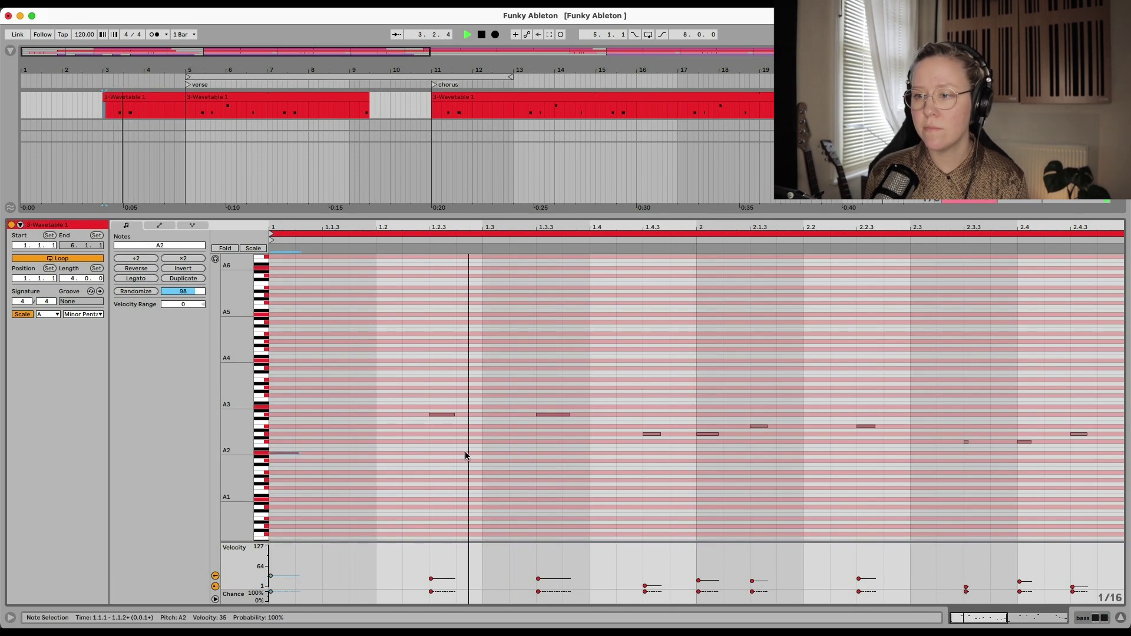
key(space)
click(443, 415)
key(Delete)
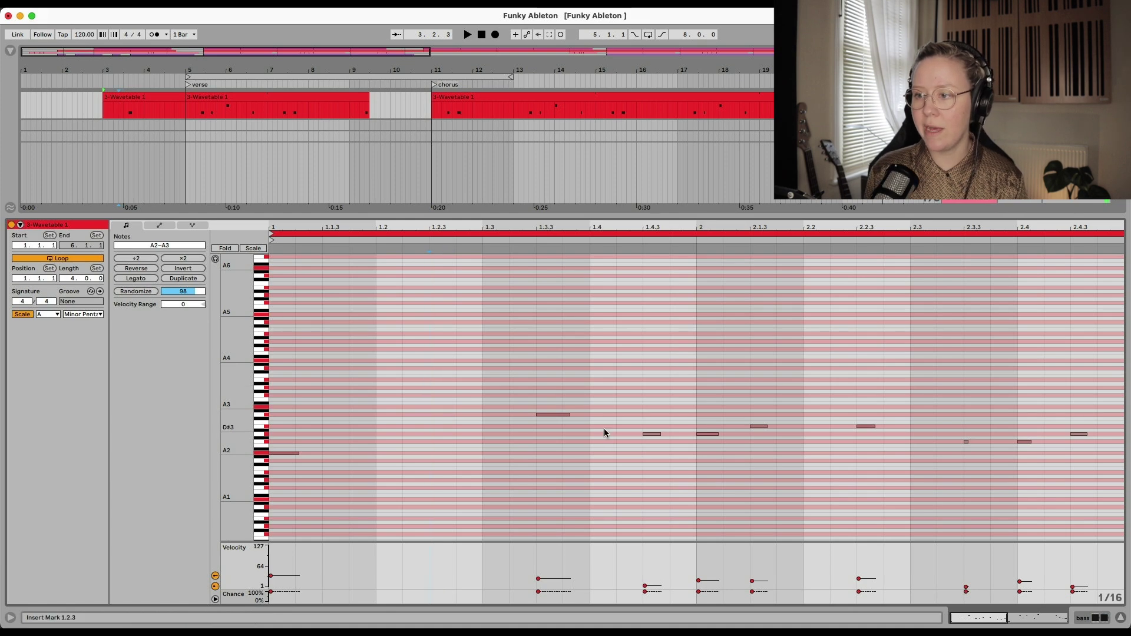
Step: Try deleting the bass note at 1.3.3 and play the bass line without it
click(537, 414)
key(Delete)
key(space)
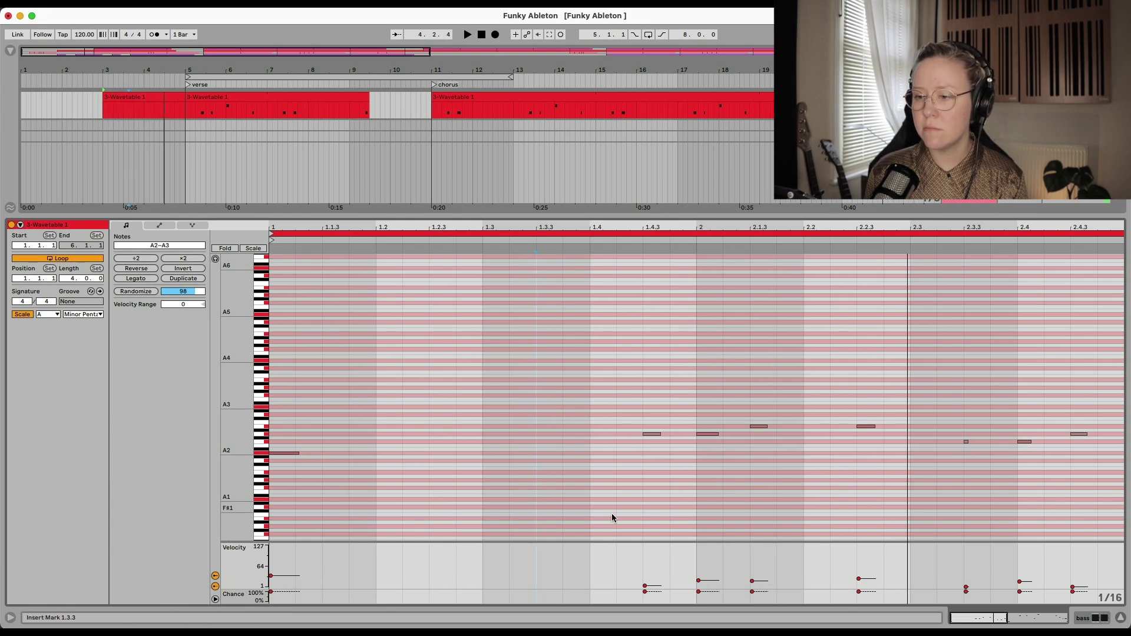
key(space)
Step: Undo the last two note deletions, delete the bass notes at 1.4.3 and 2.1 instead, and play the edited line
key(super+z)
key(super+z)
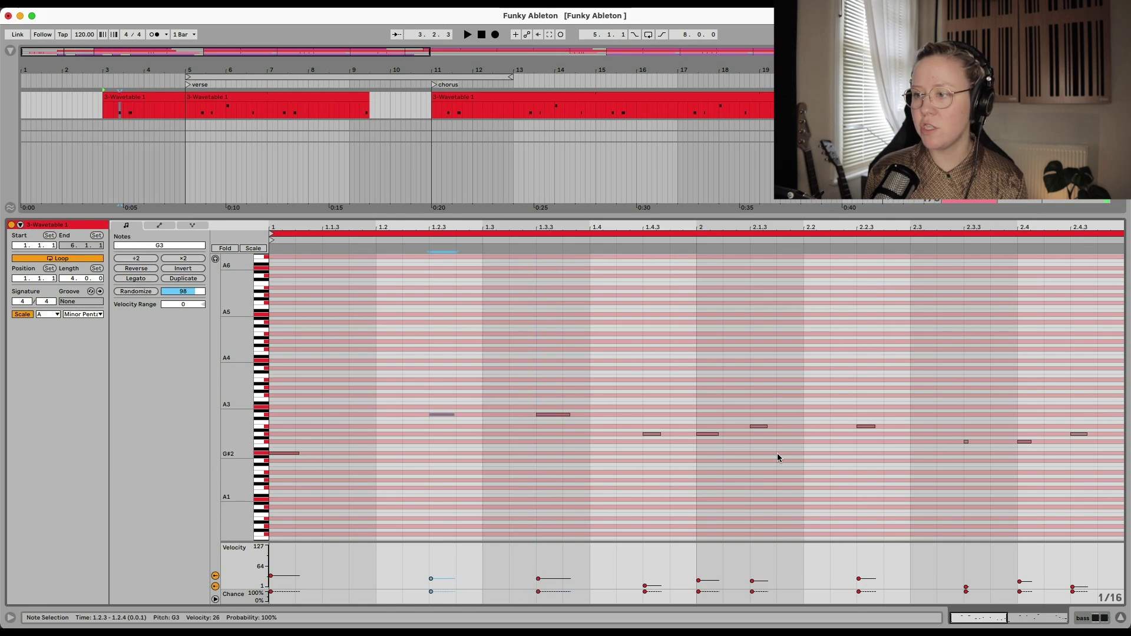
click(754, 448)
drag(727, 461, 635, 418)
key(Delete)
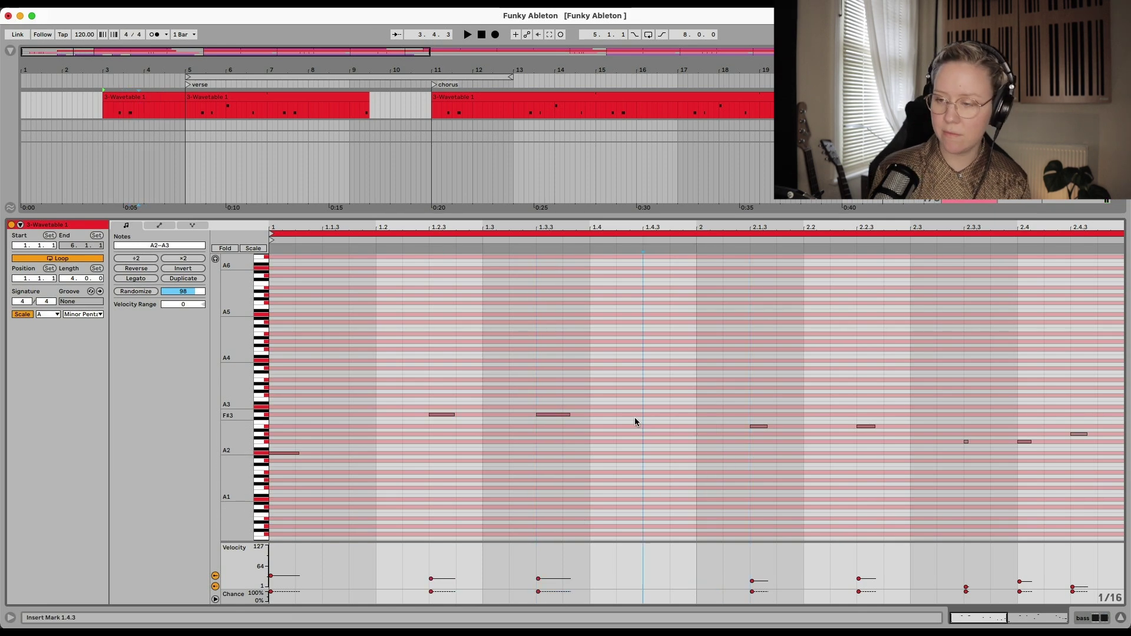
key(space)
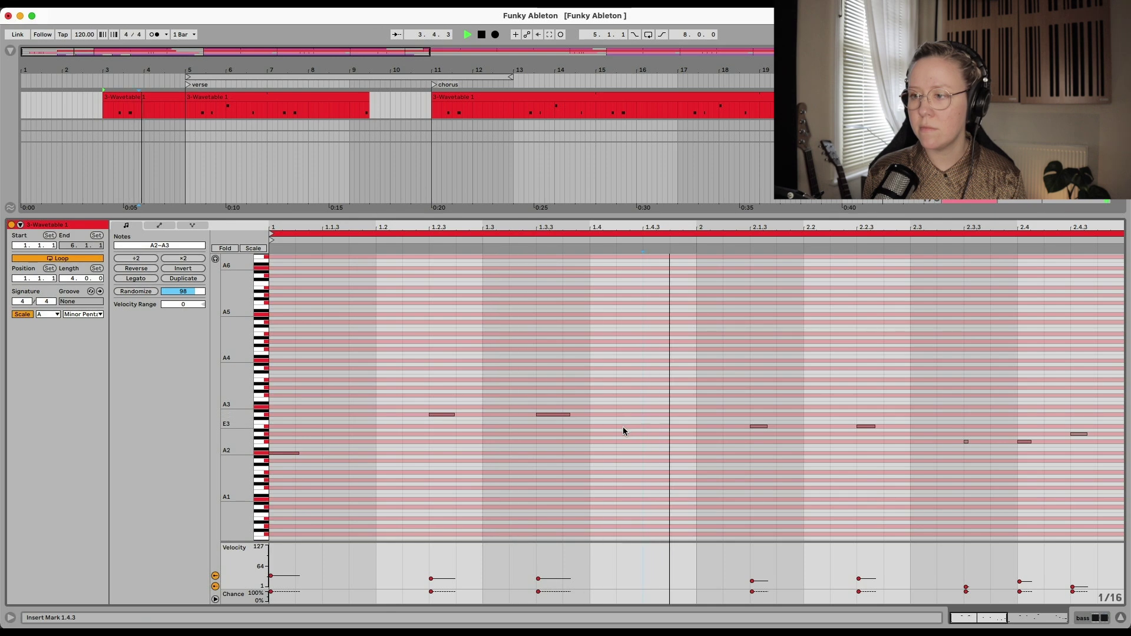
key(space)
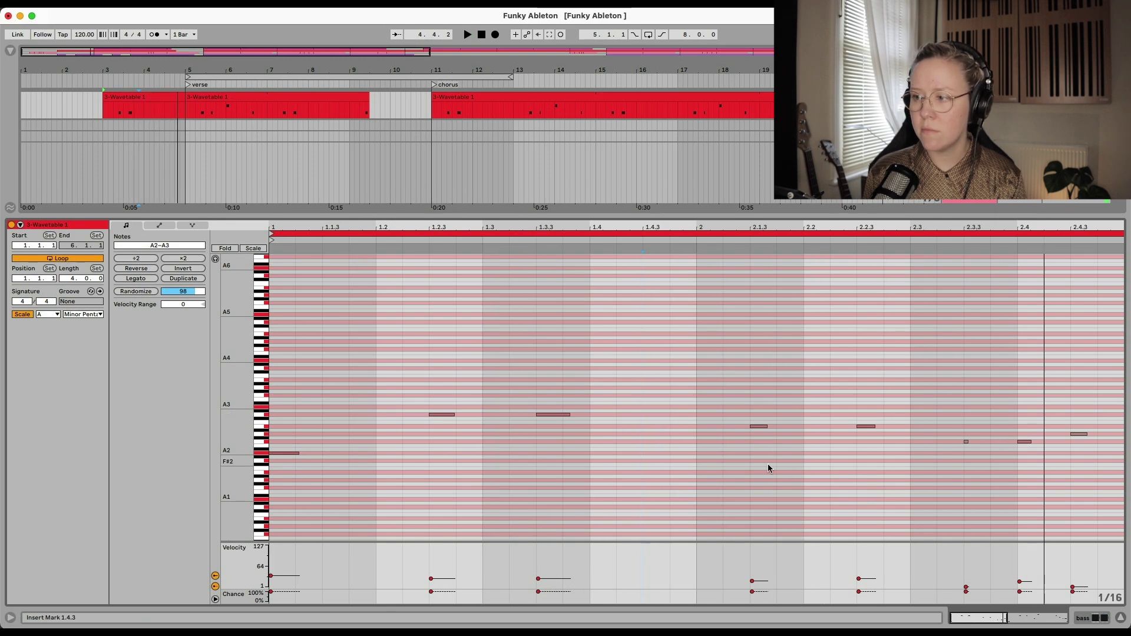
Step: Delete the bass notes at 2.1.3 and 2.4.3 and play the thinned-out bass line
mouse_move(837, 451)
mouse_down()
mouse_move(737, 442)
mouse_move(722, 416)
mouse_up()
key(Delete)
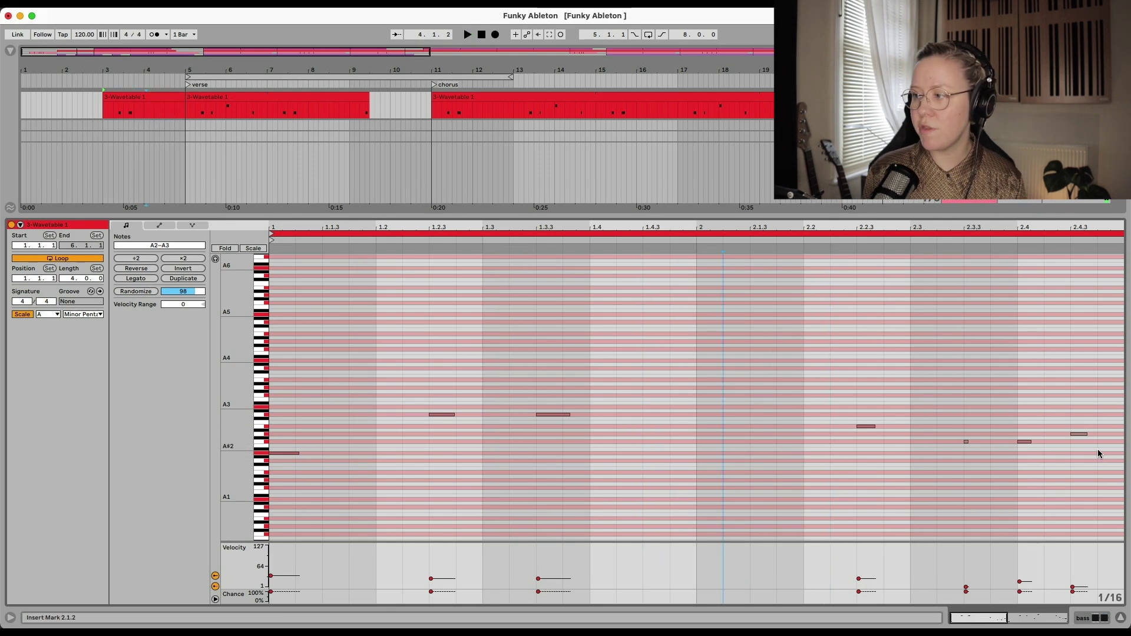
drag(1097, 449, 1068, 405)
key(Delete)
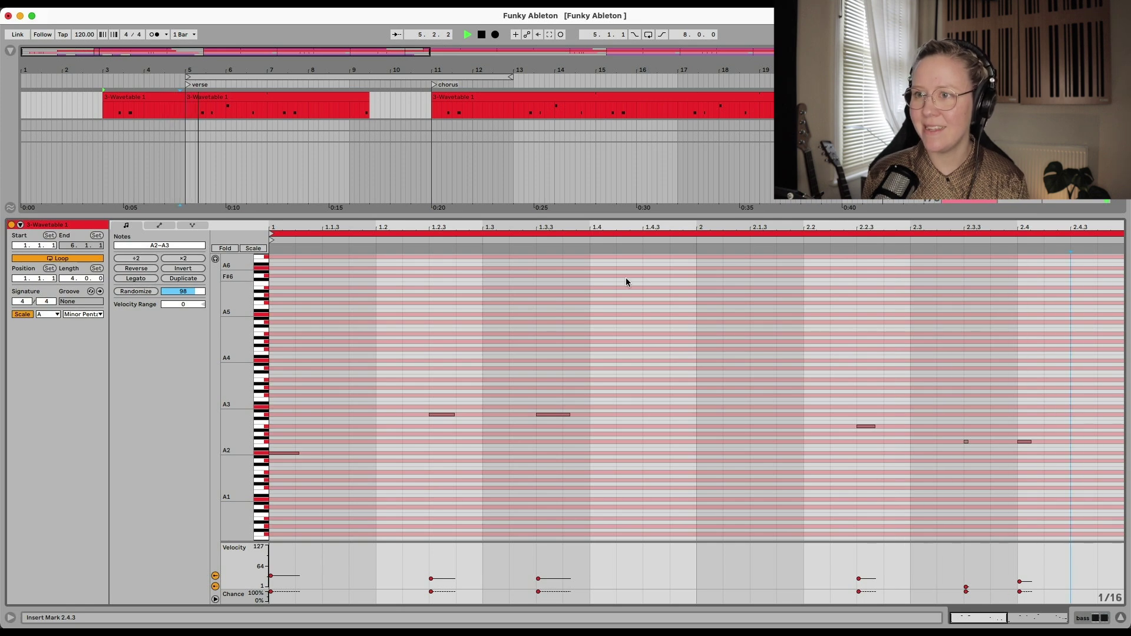
key(space)
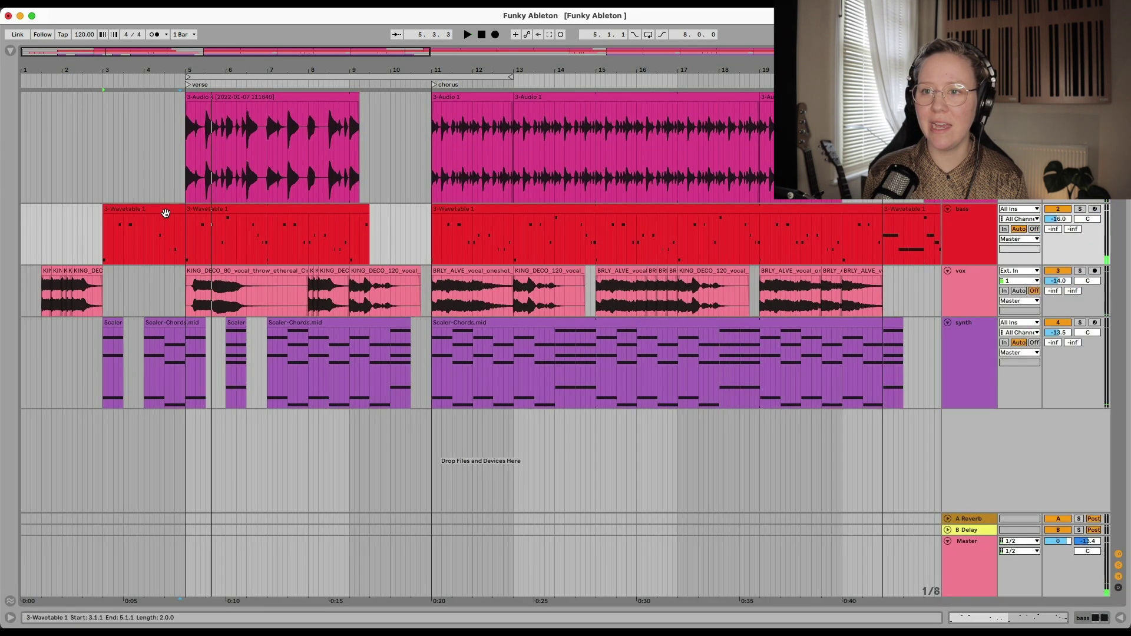
Step: Extend the edited bass clip that starts at bar 3 over the following verse clip to 9.3.1
click(165, 210)
double_click(165, 210)
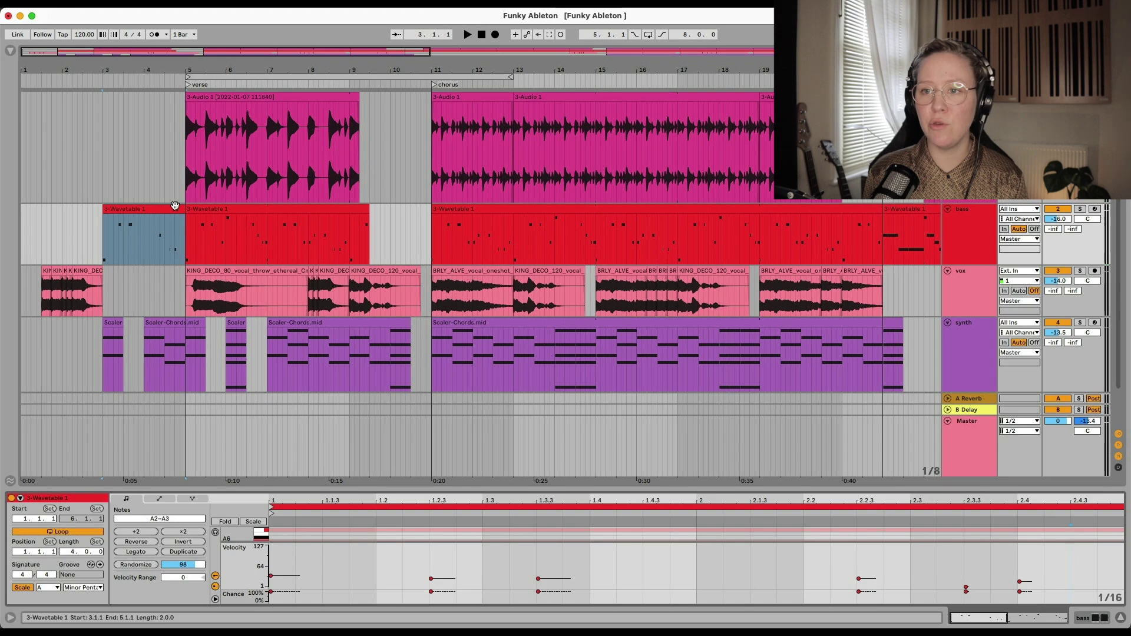
drag(180, 209, 363, 208)
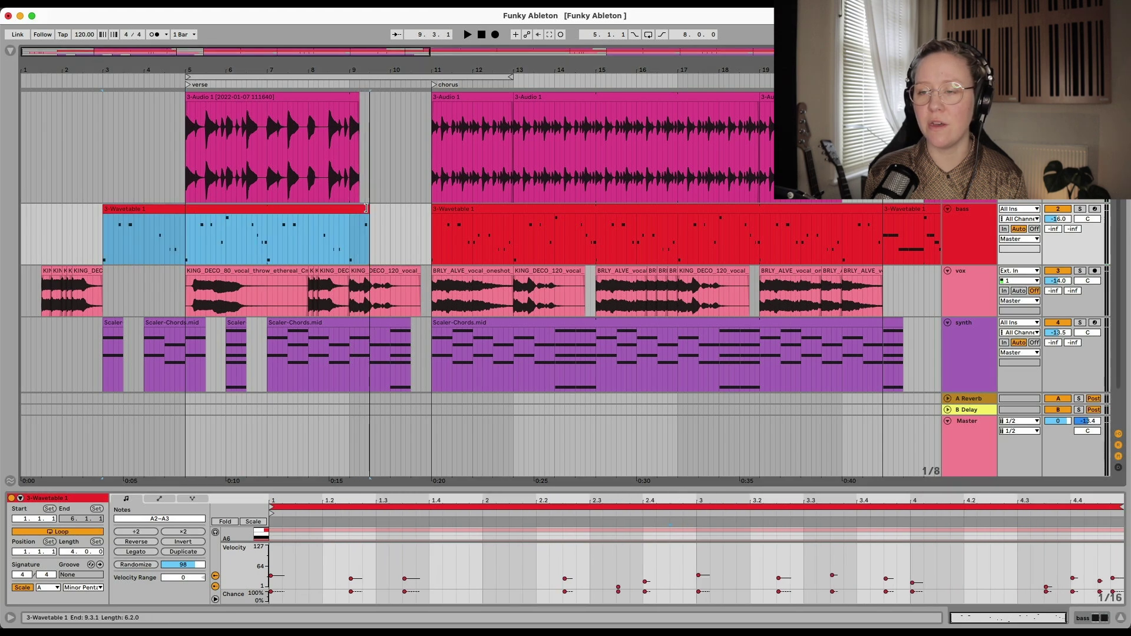
key(space)
Step: Extend the start of the verse drum clip back to bar 3 and play the arrangement
drag(190, 94, 101, 98)
key(space)
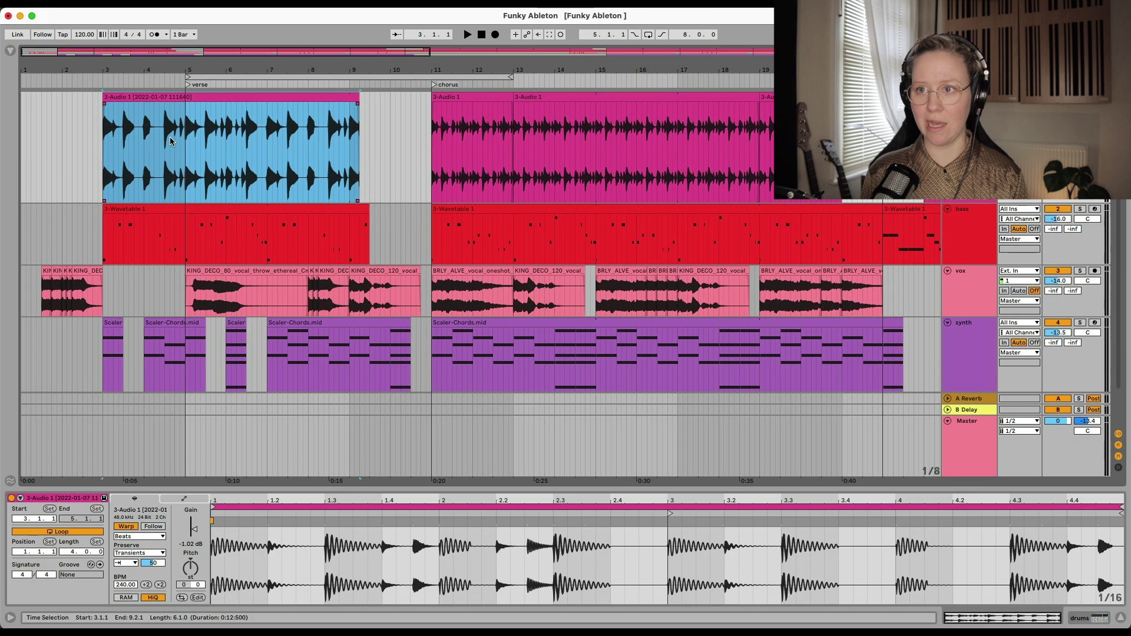
key(space)
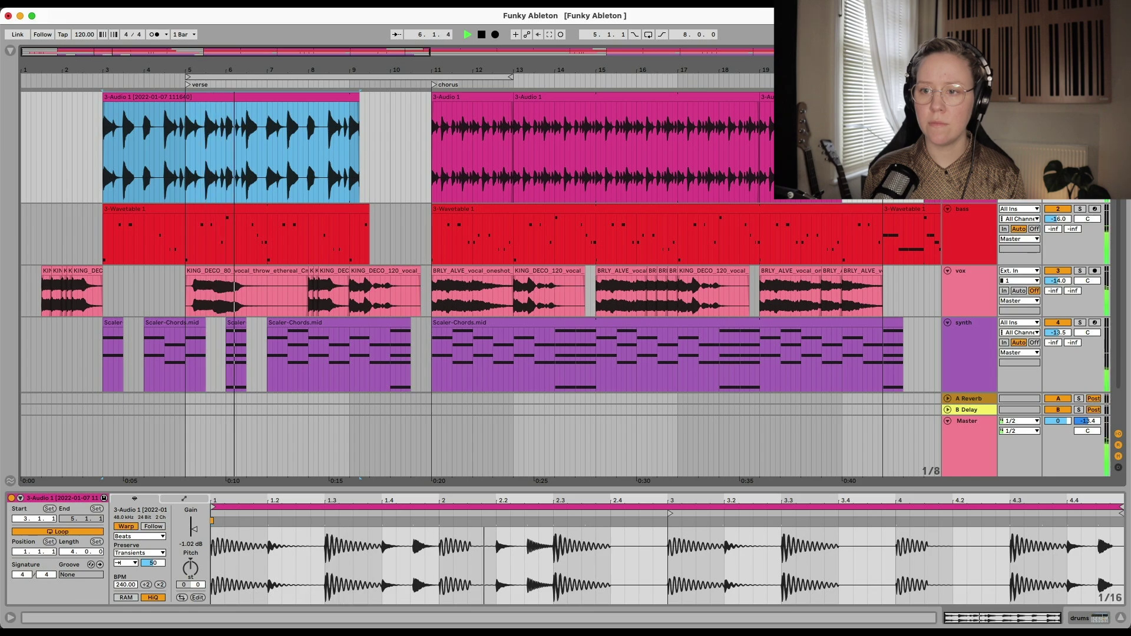
key(space)
Step: Cut out the drum clip sections from 3.4.3 to 4.3.1 and 3.2.1 to 3.3.1, and play the mix from 2.4.3
drag(139, 144, 154, 145)
key(super+e)
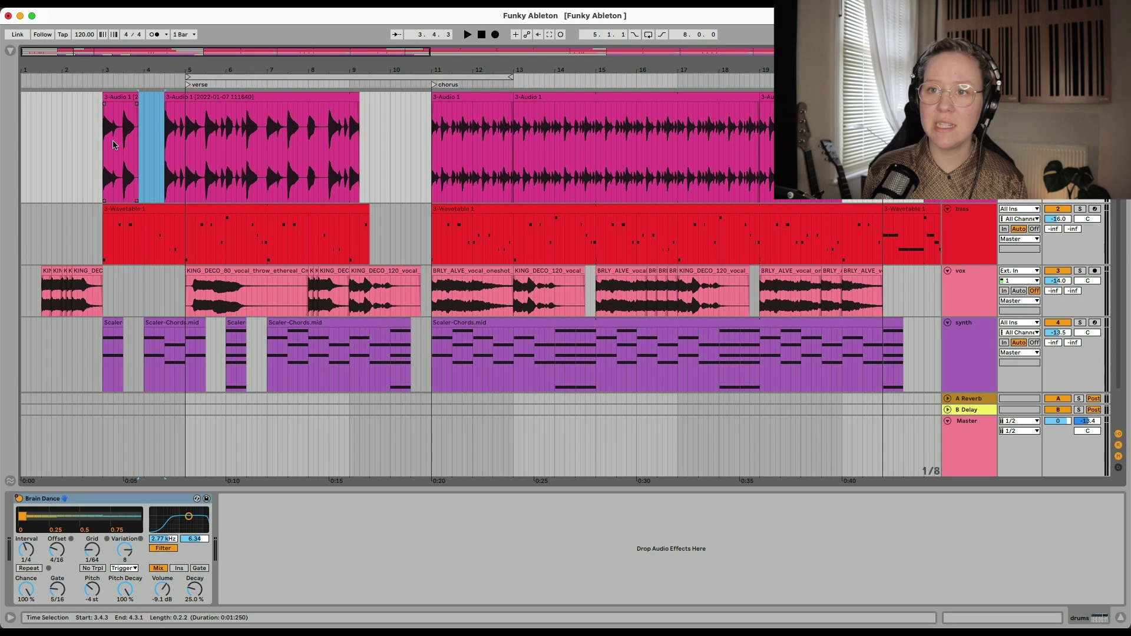
drag(113, 145, 120, 145)
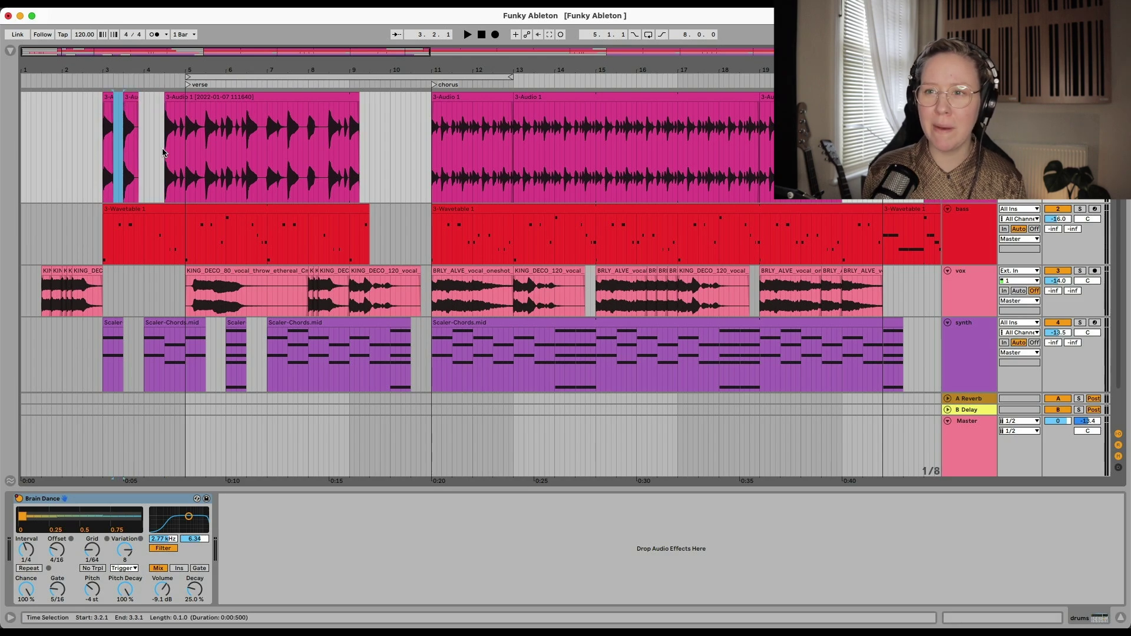
key(Delete)
drag(185, 151, 189, 151)
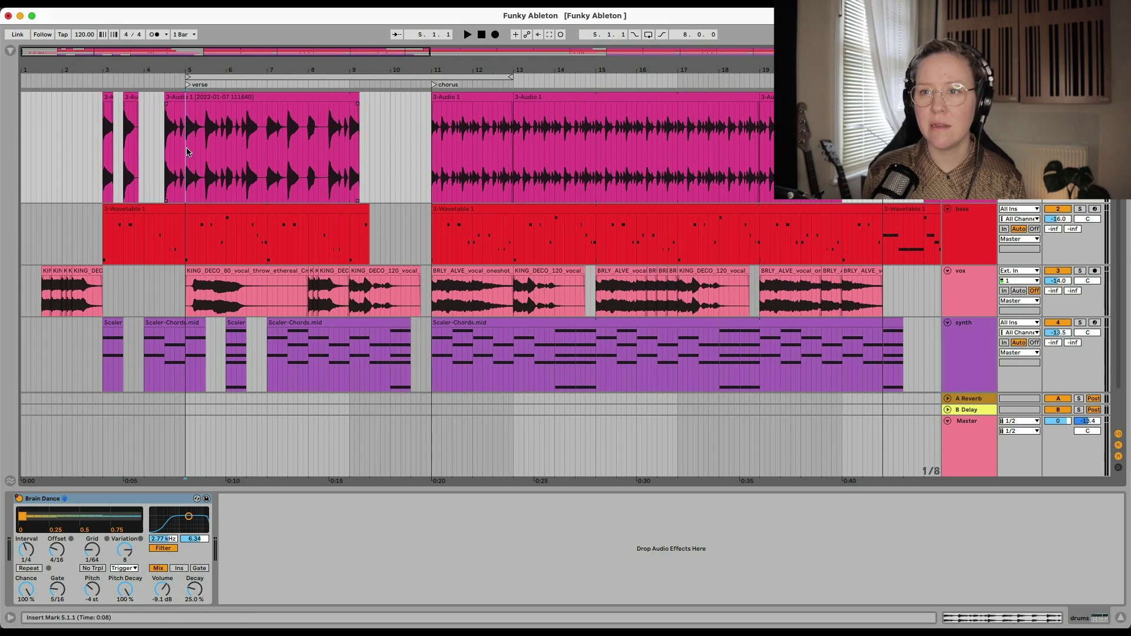
click(100, 177)
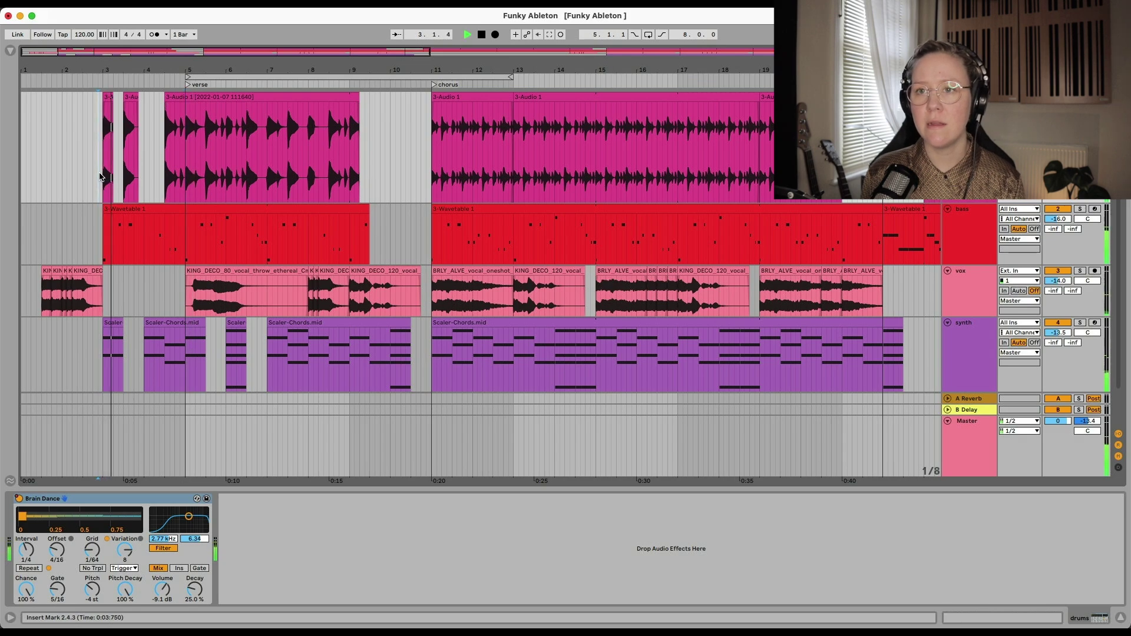